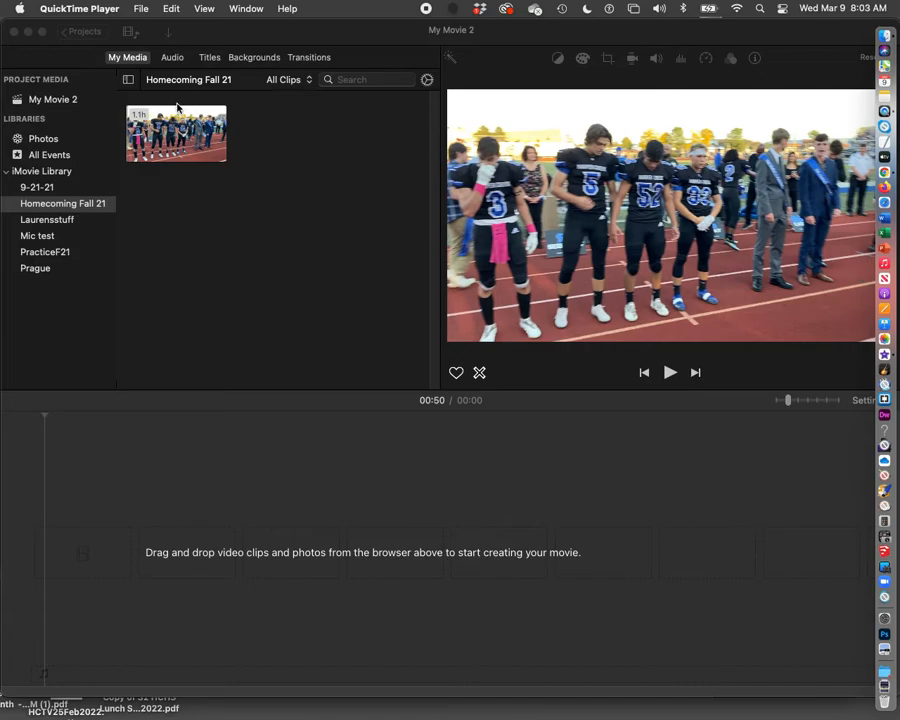
Step: Set the media browser's clip zoom to 30s for the Homecoming Fall 21 event
click(427, 80)
click(427, 80)
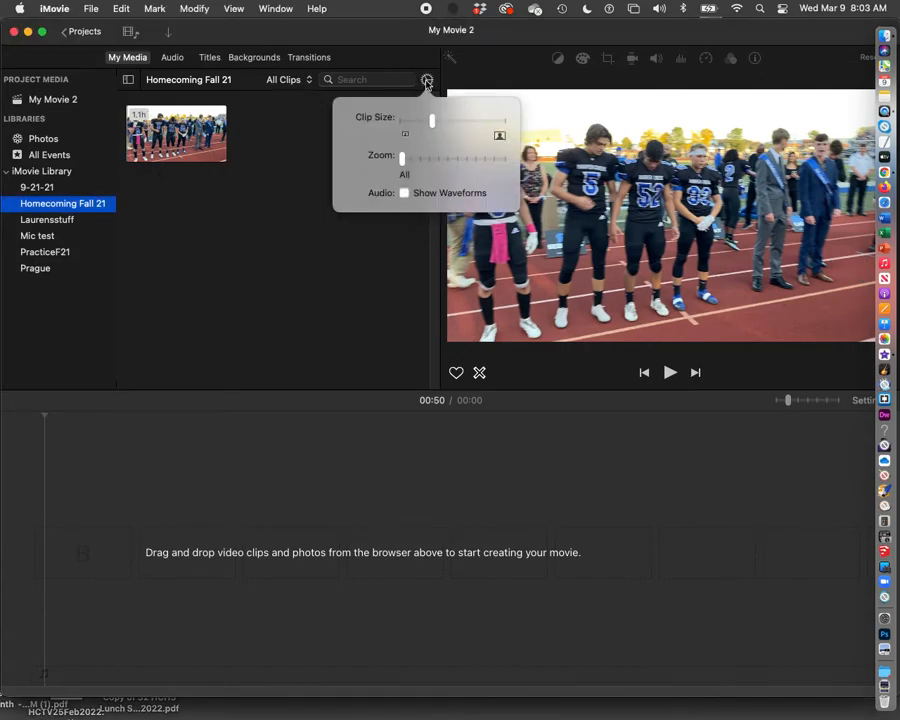
click(456, 160)
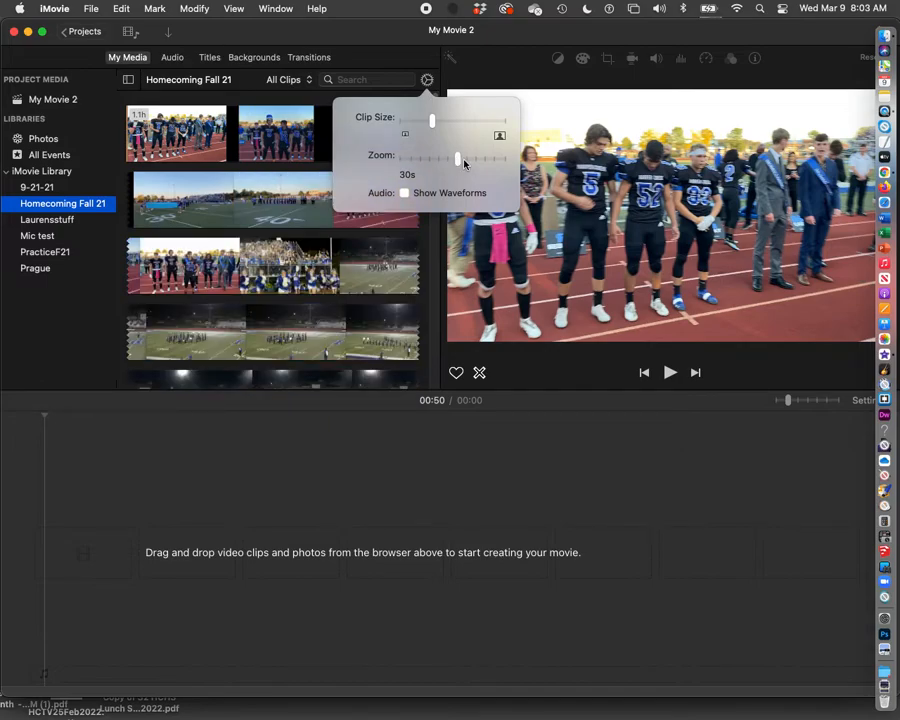
click(368, 68)
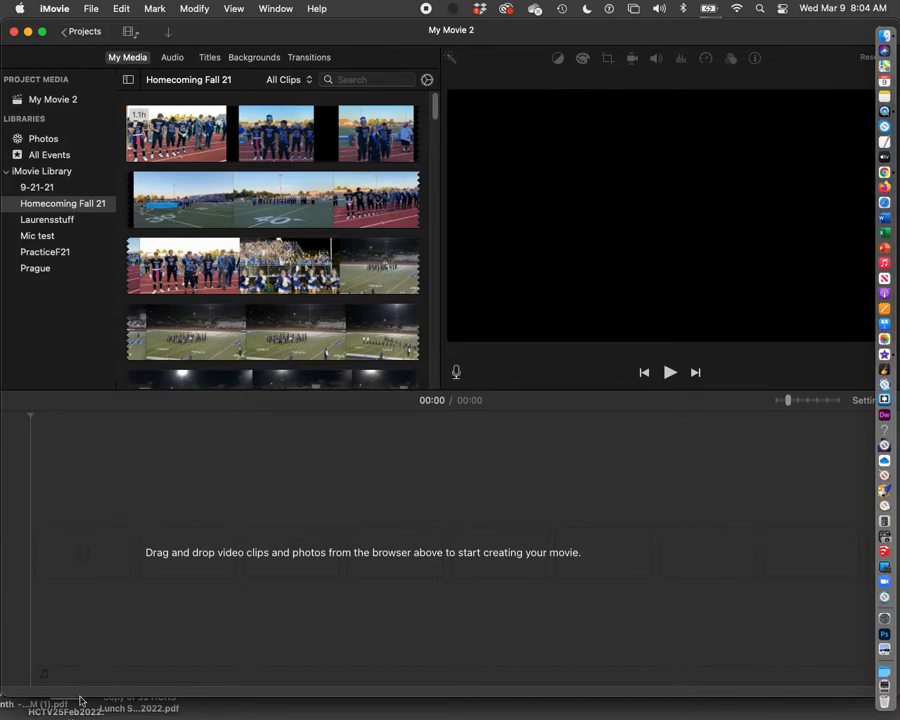
drag(378, 33, 388, 32)
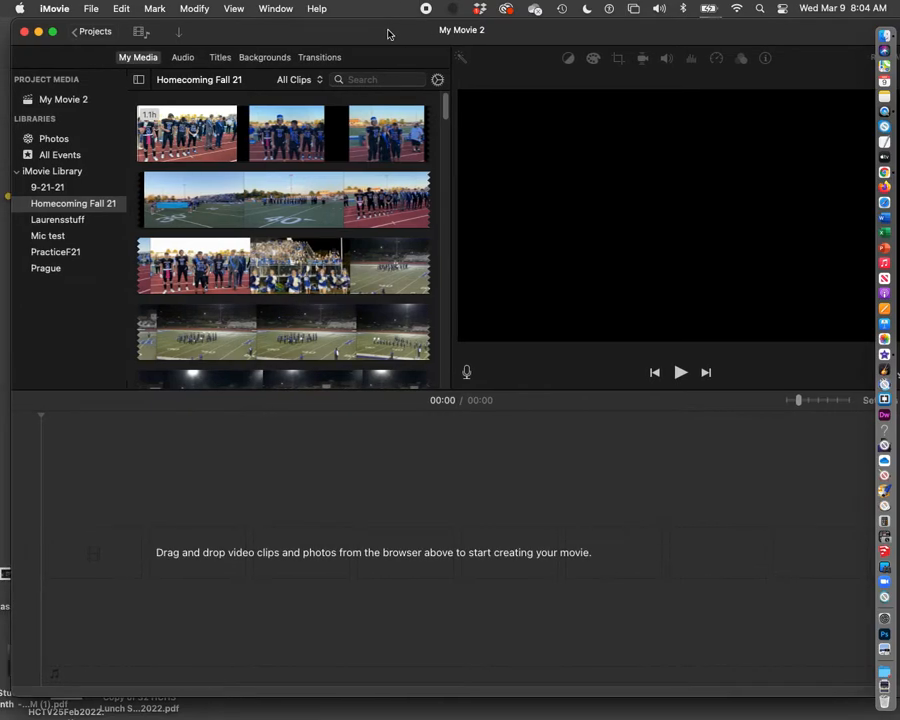
Step: Add the Gradient background as the first clip in the timeline
click(262, 57)
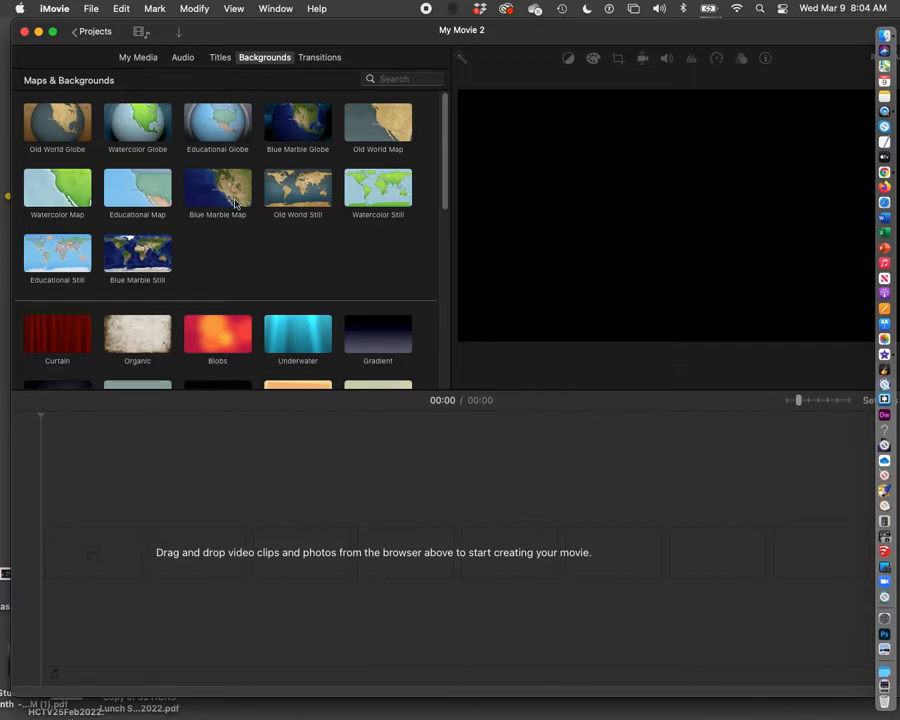
drag(450, 163, 480, 237)
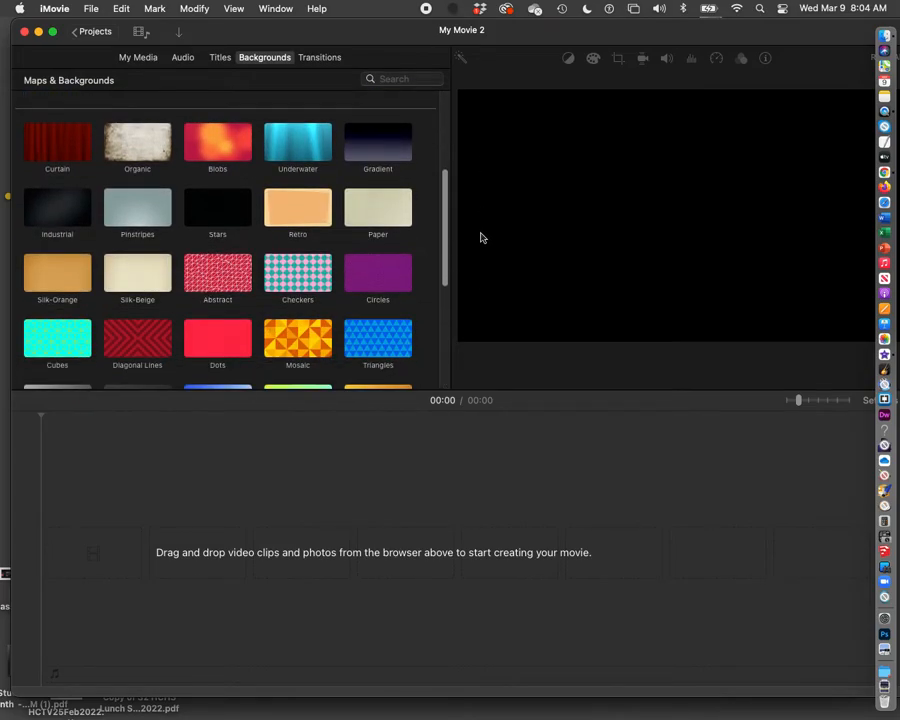
click(383, 146)
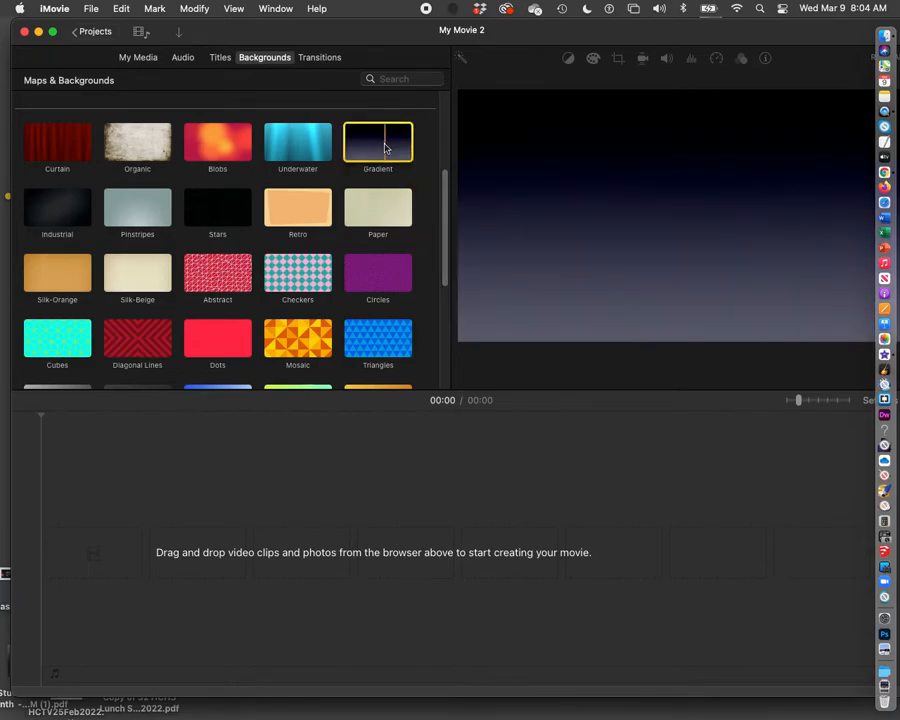
drag(385, 149, 70, 570)
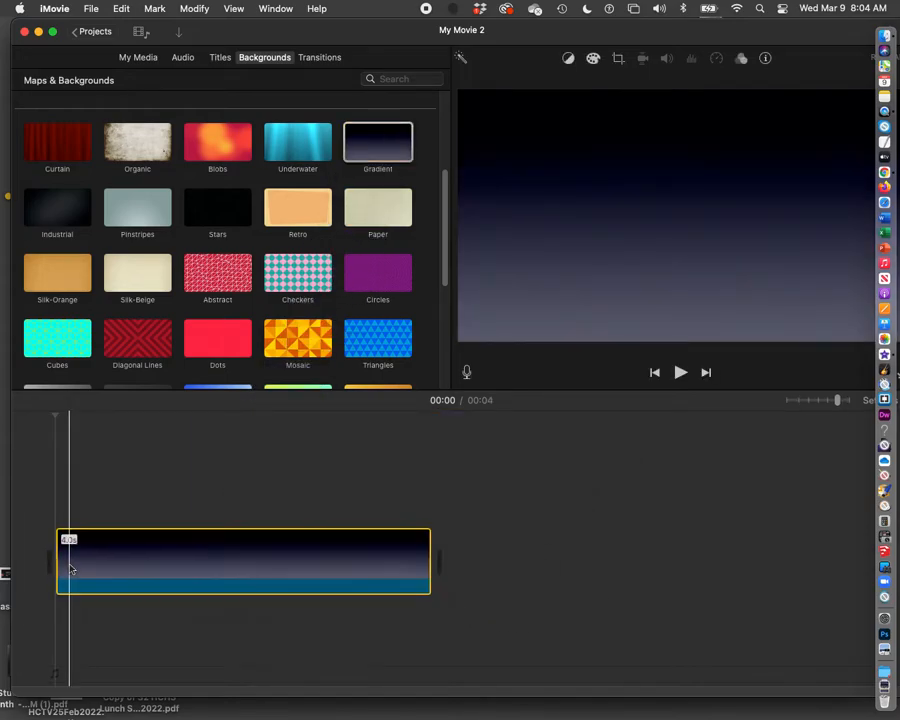
Step: Zoom out the timeline and add a second Gradient background after the first clip
drag(752, 34, 737, 33)
drag(824, 400, 797, 405)
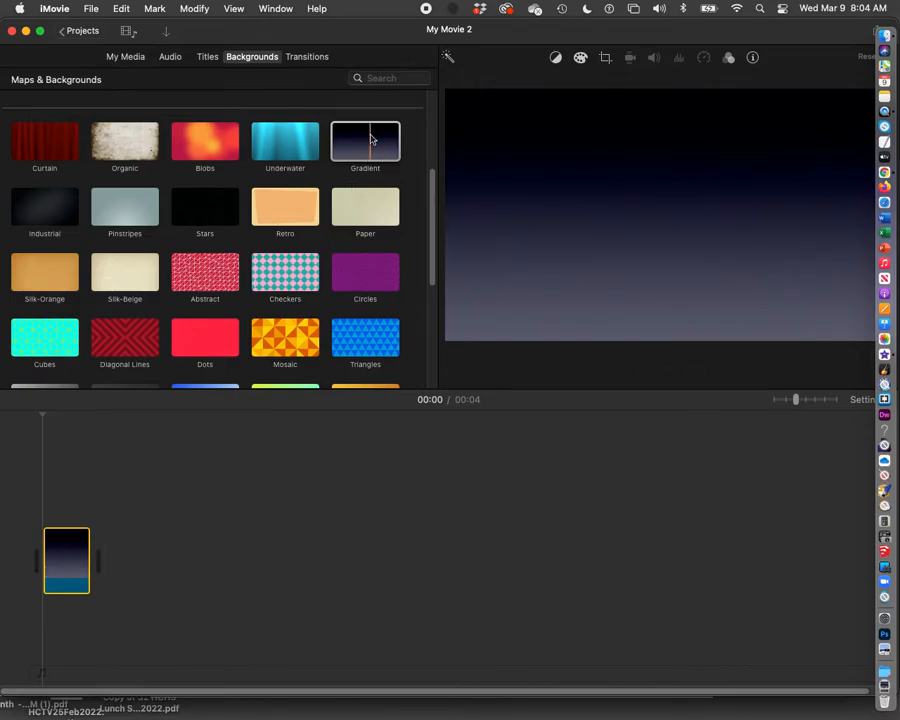
drag(370, 140, 187, 549)
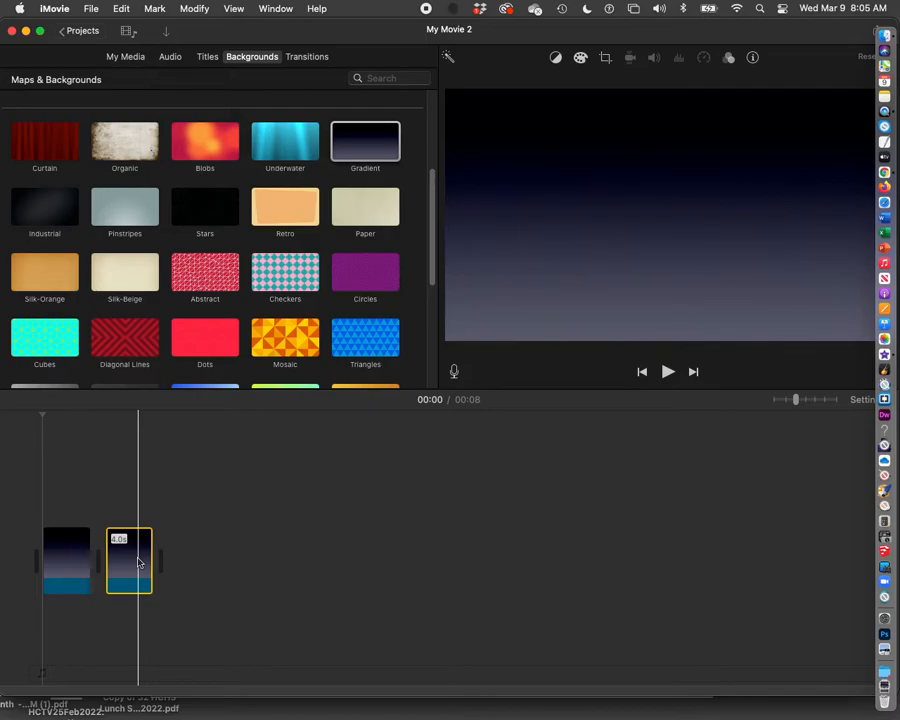
Step: Place the Standard title over the first Gradient clip, and lengthen the clip and its title, the title to 5.5 s
click(206, 58)
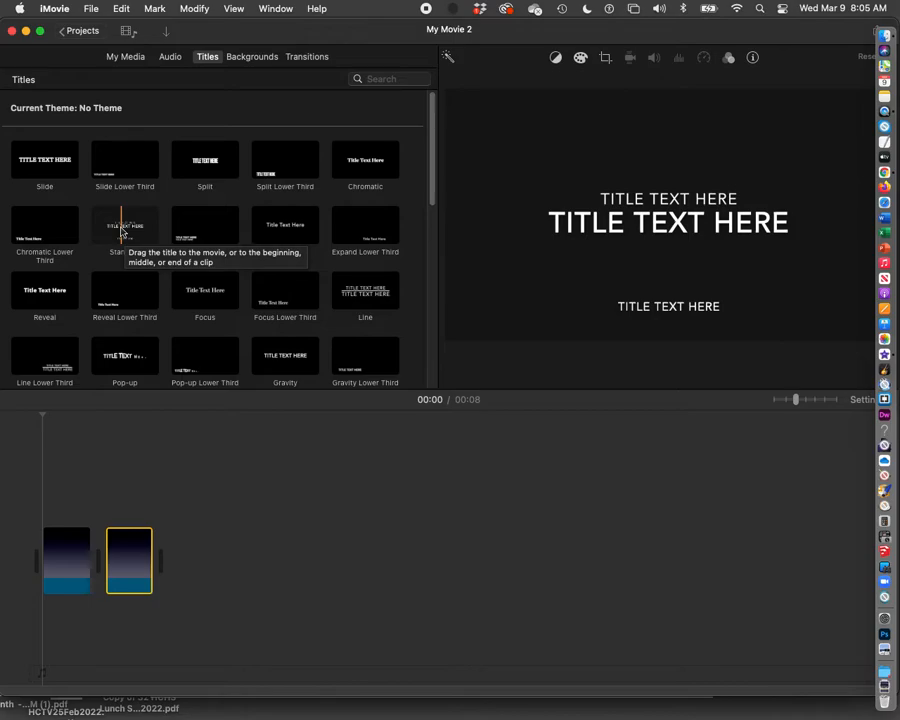
drag(121, 232, 75, 512)
click(84, 511)
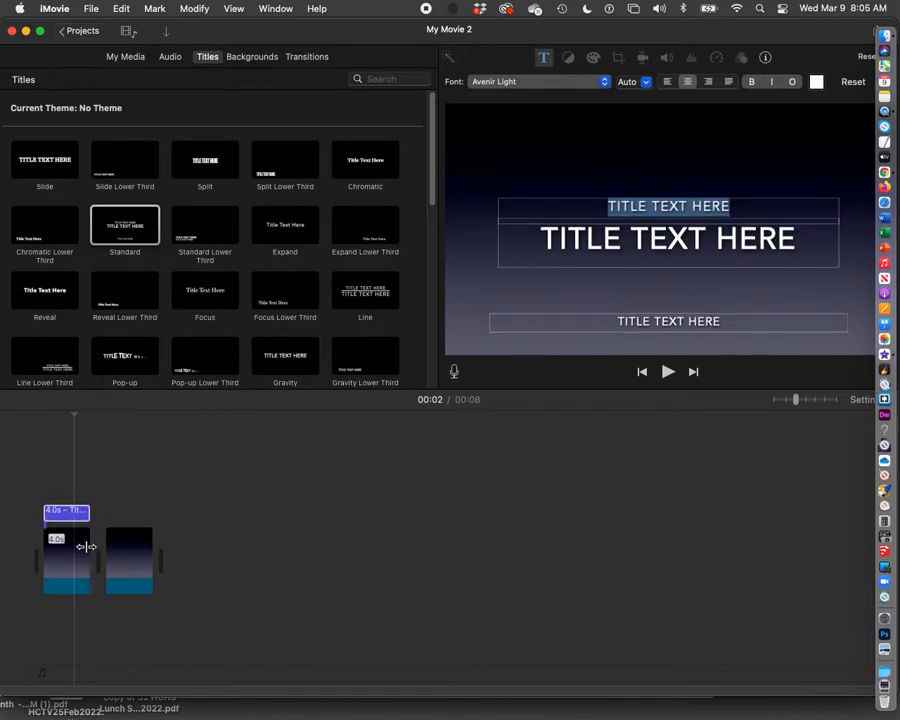
drag(88, 546, 101, 554)
drag(81, 506, 97, 508)
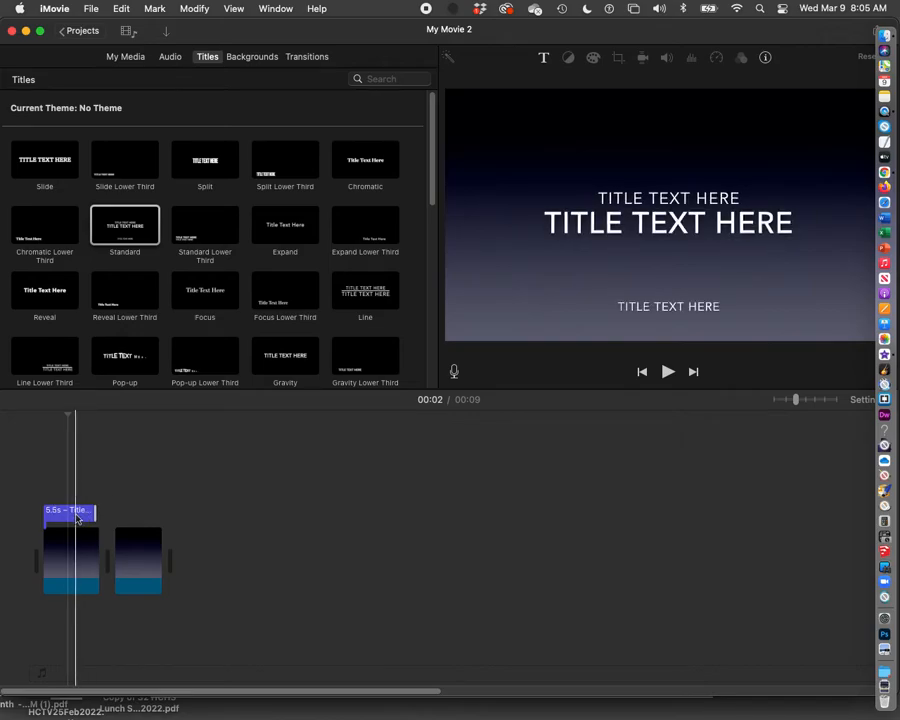
Step: Replace the top placeholder line of the Standard title with "VIDEO 2"
double_click(64, 516)
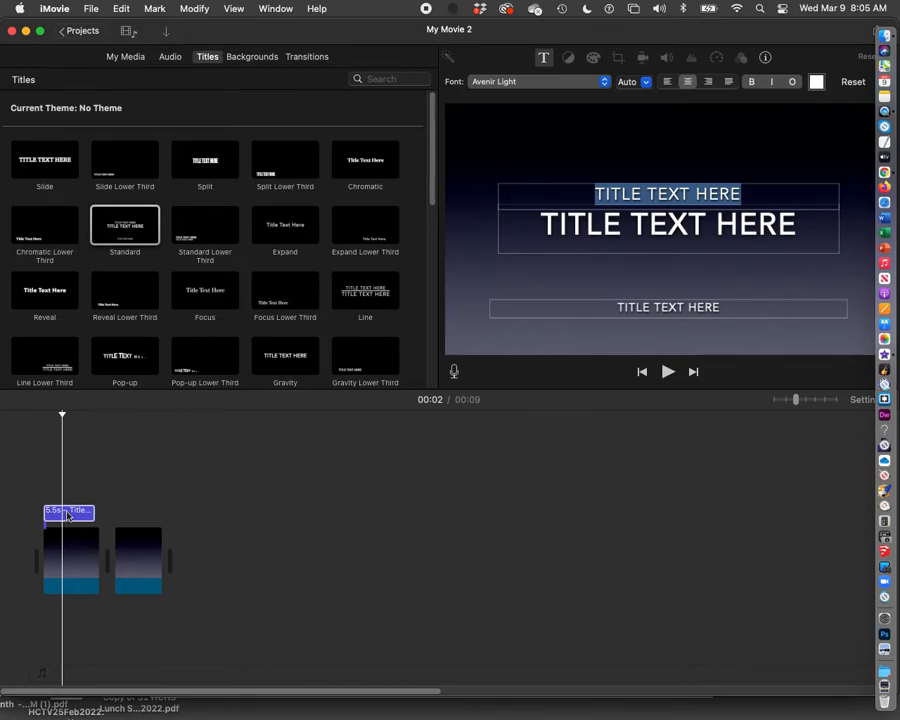
double_click(652, 193)
triple_click(650, 193)
text(VIDEO)
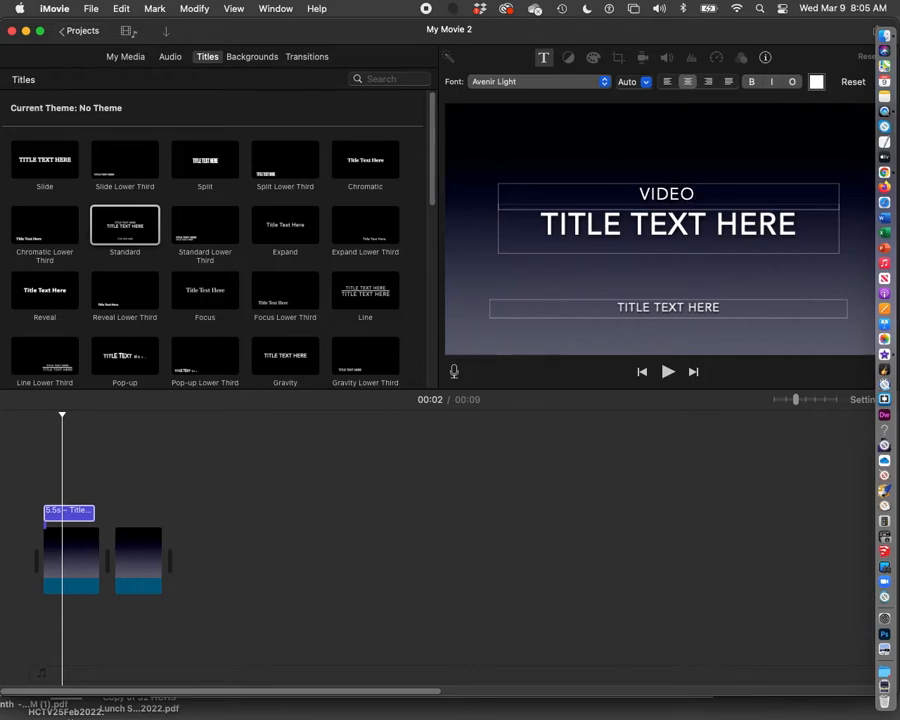
text( 2)
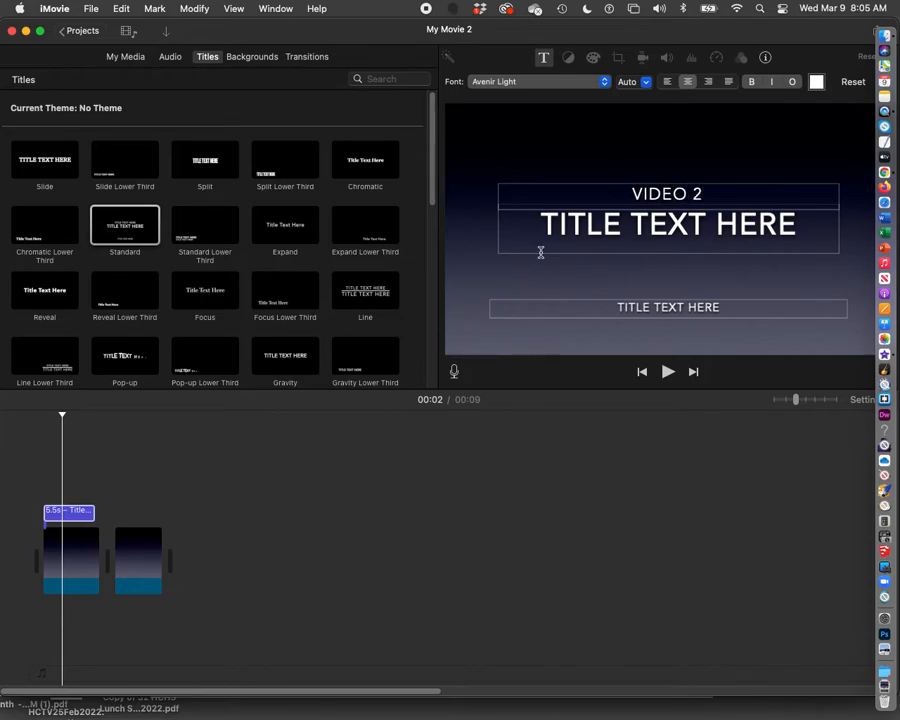
Step: Set the title's large middle line to "IMOVIE FEATURES" and its bottom line to the presenter's name
triple_click(643, 226)
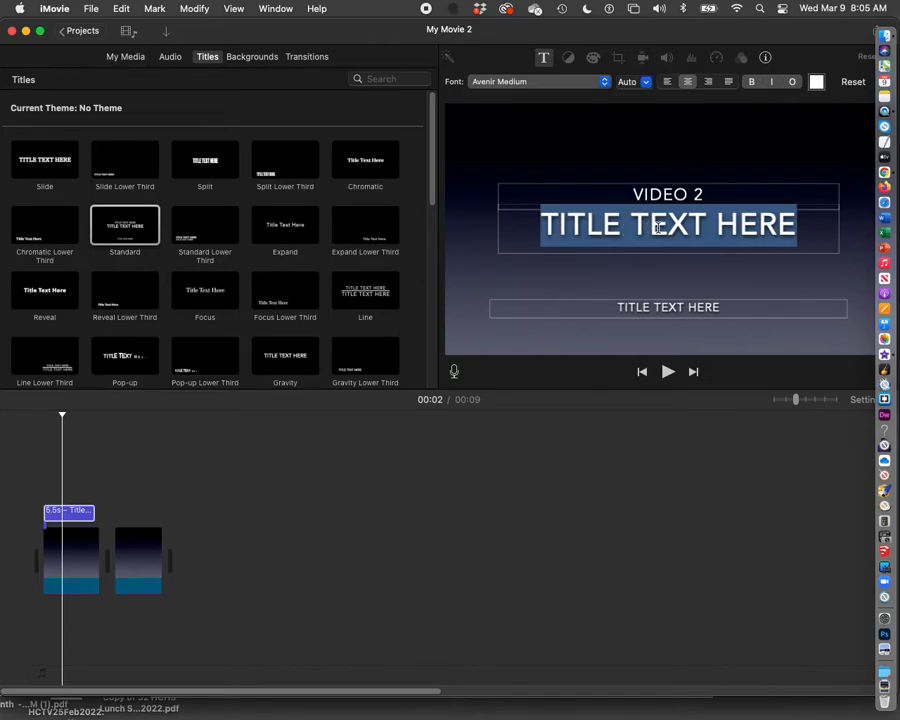
text(IM)
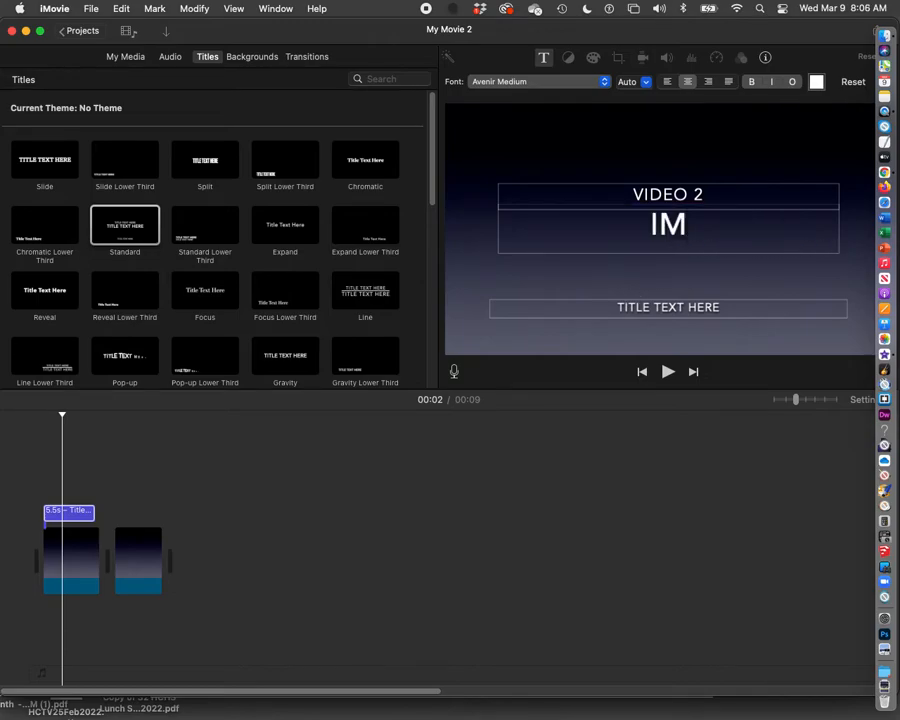
text(OVIE)
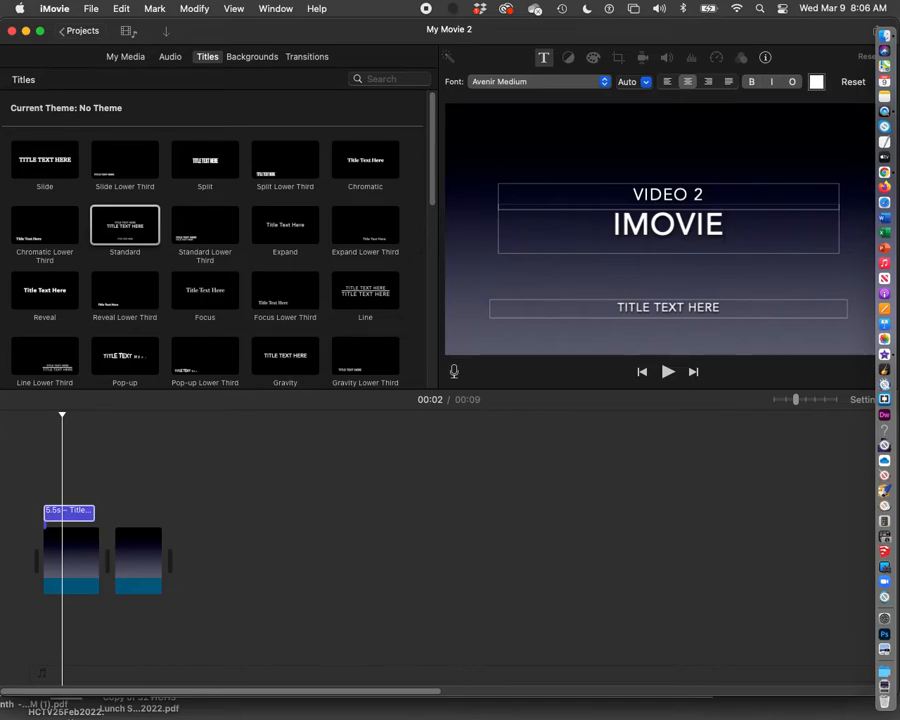
text(FEATURE)
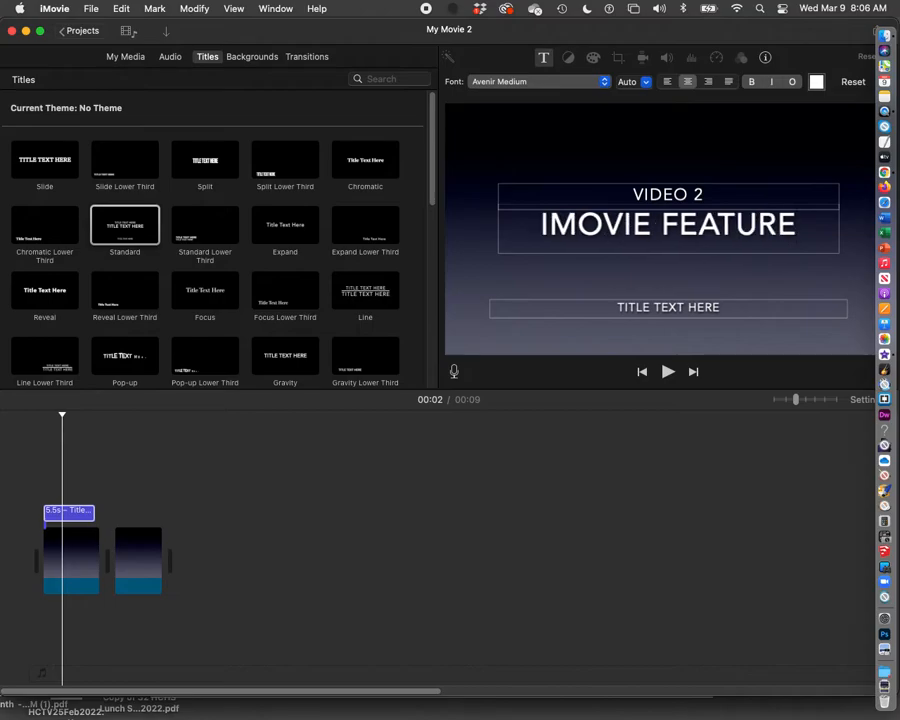
text(S)
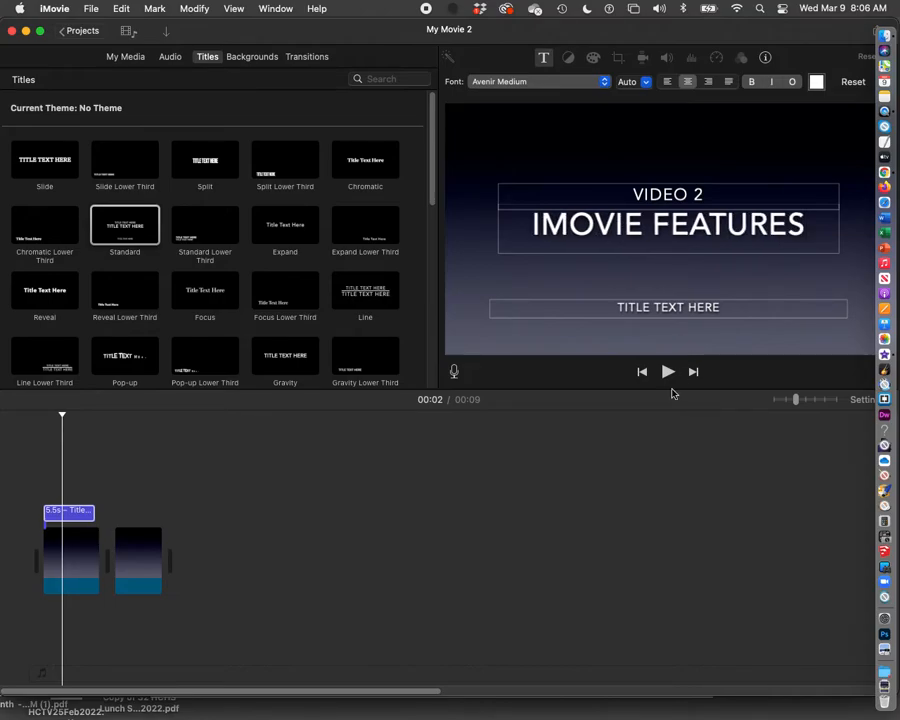
click(657, 308)
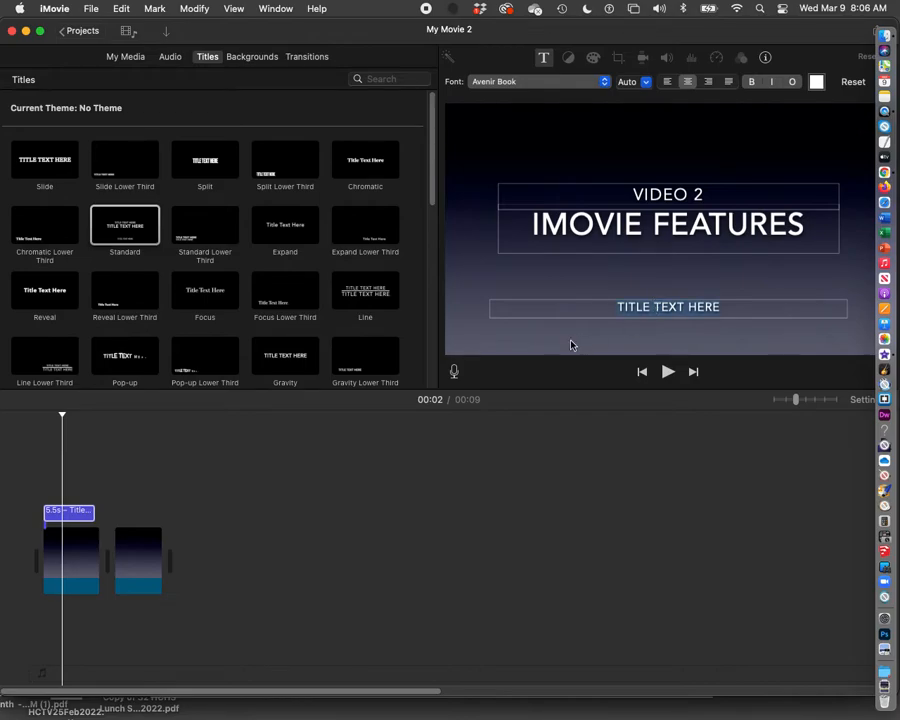
text(MR. RIO)
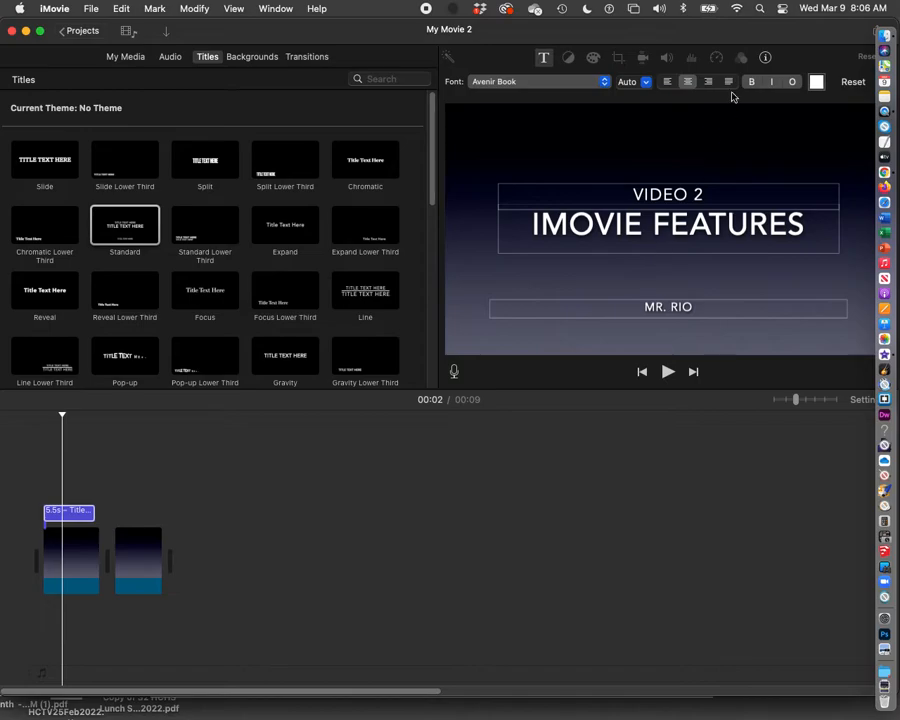
Step: Outline the "IMOVIE FEATURES" line and change its font to Avenir Next Bold
drag(724, 30, 709, 30)
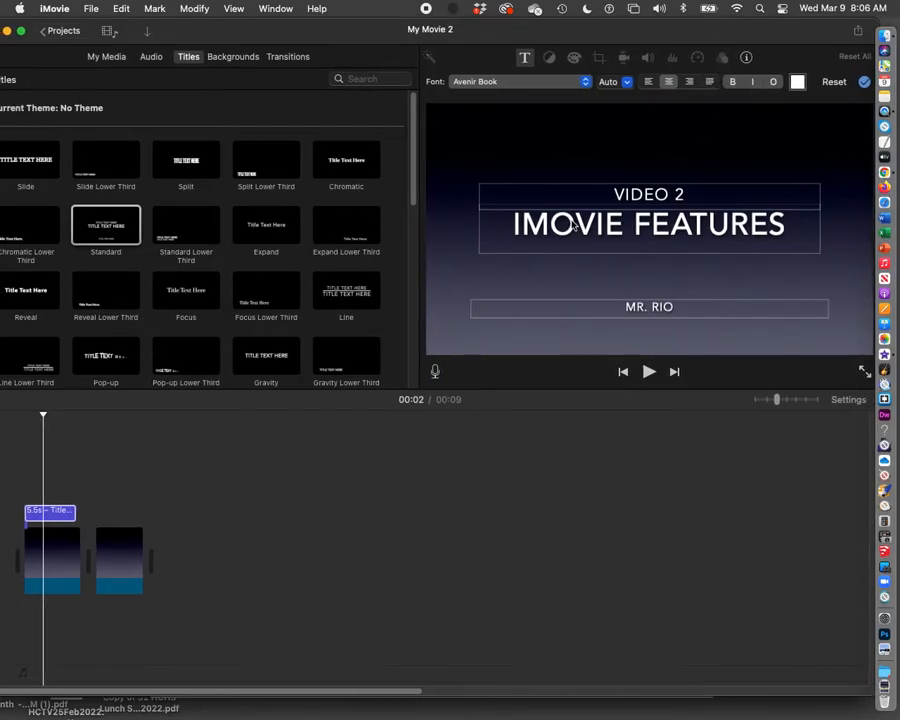
drag(514, 223, 791, 242)
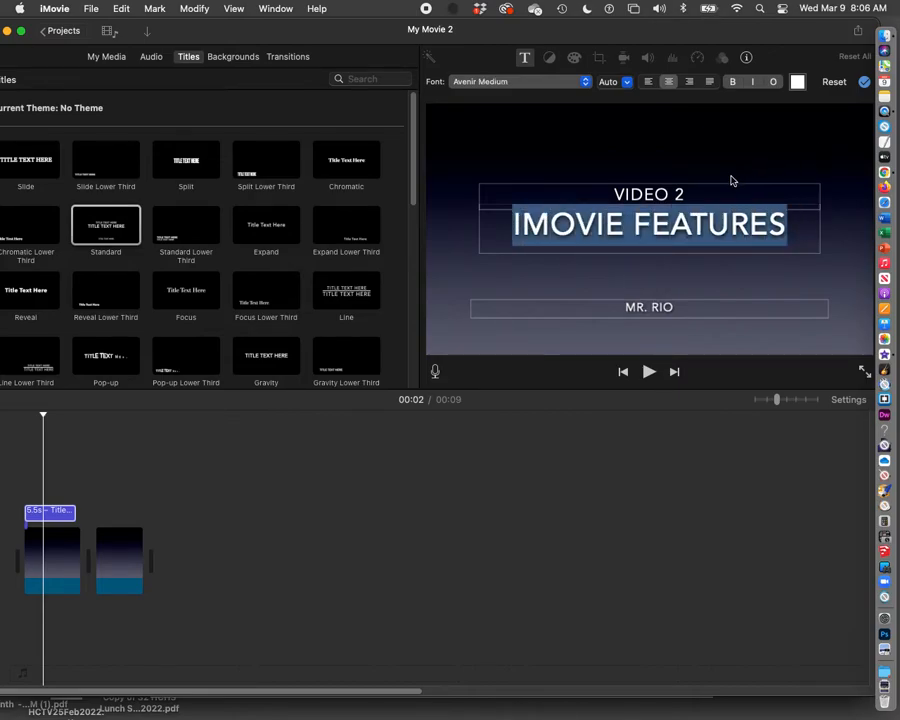
click(774, 83)
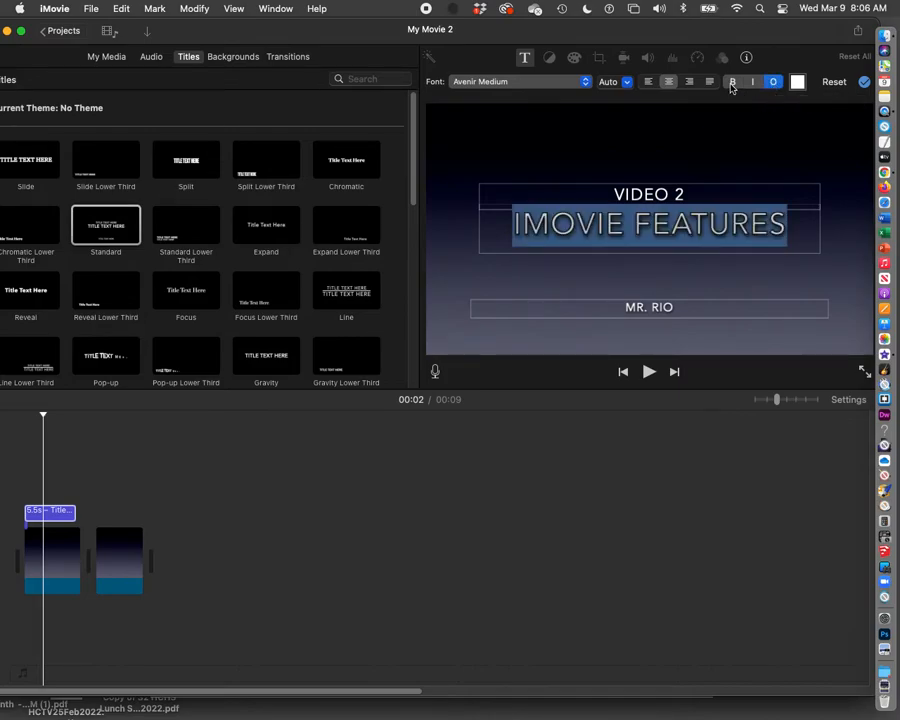
click(731, 84)
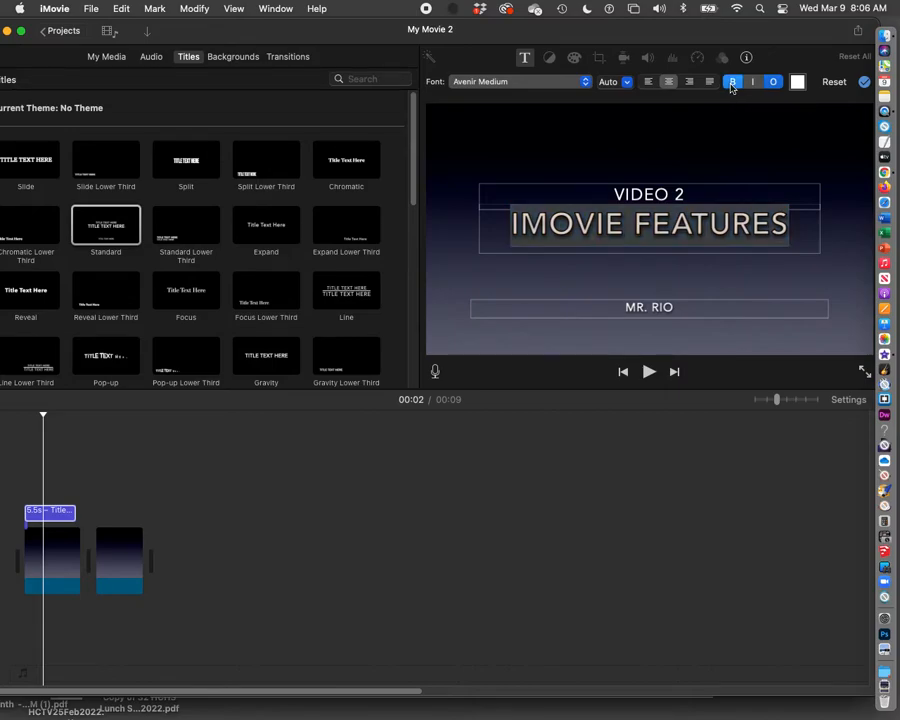
click(731, 84)
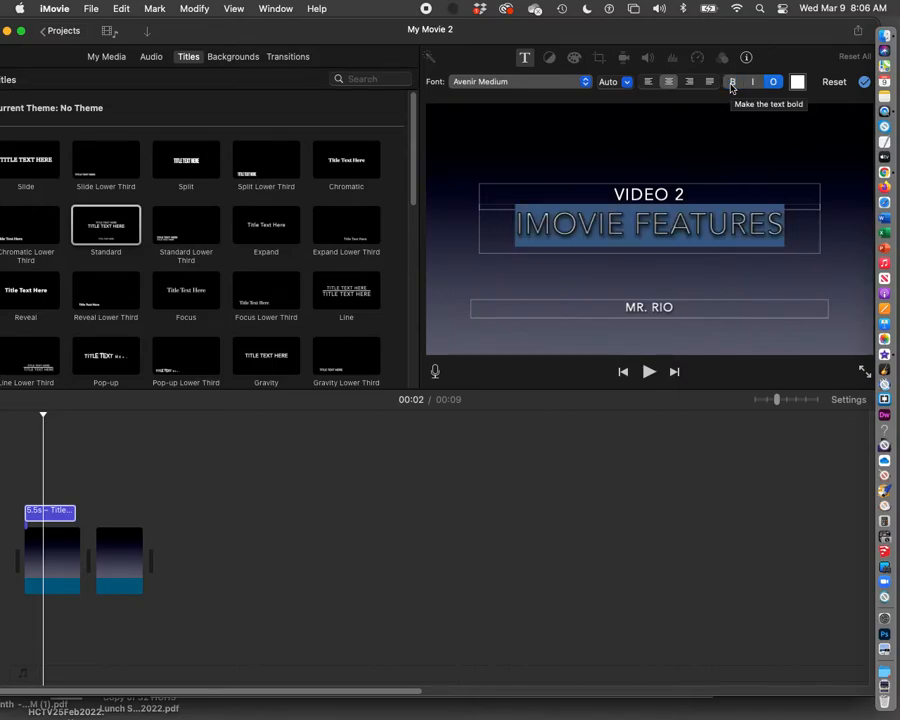
click(557, 86)
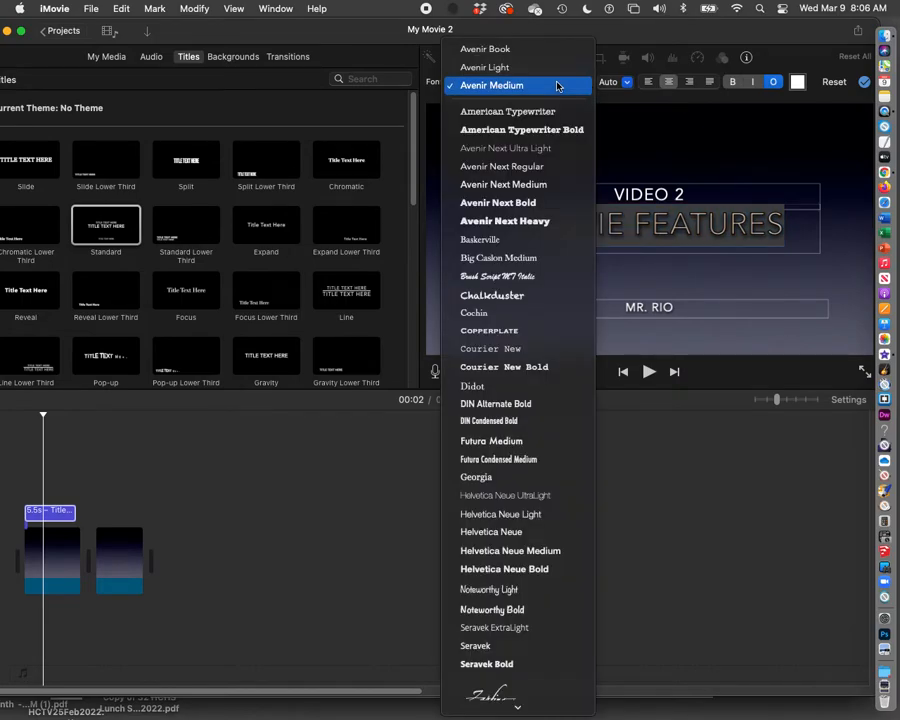
click(541, 201)
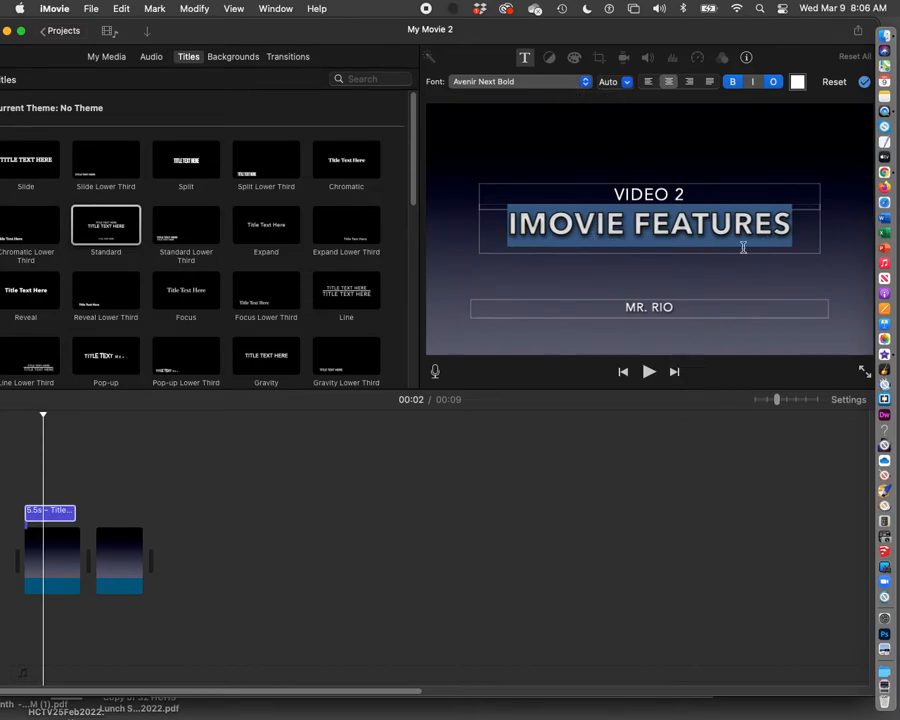
Step: Examine the spectrum, named colour list, colour wheel and pencil palettes available for colouring the "IMOVIE FEATURES" line
drag(793, 40, 787, 43)
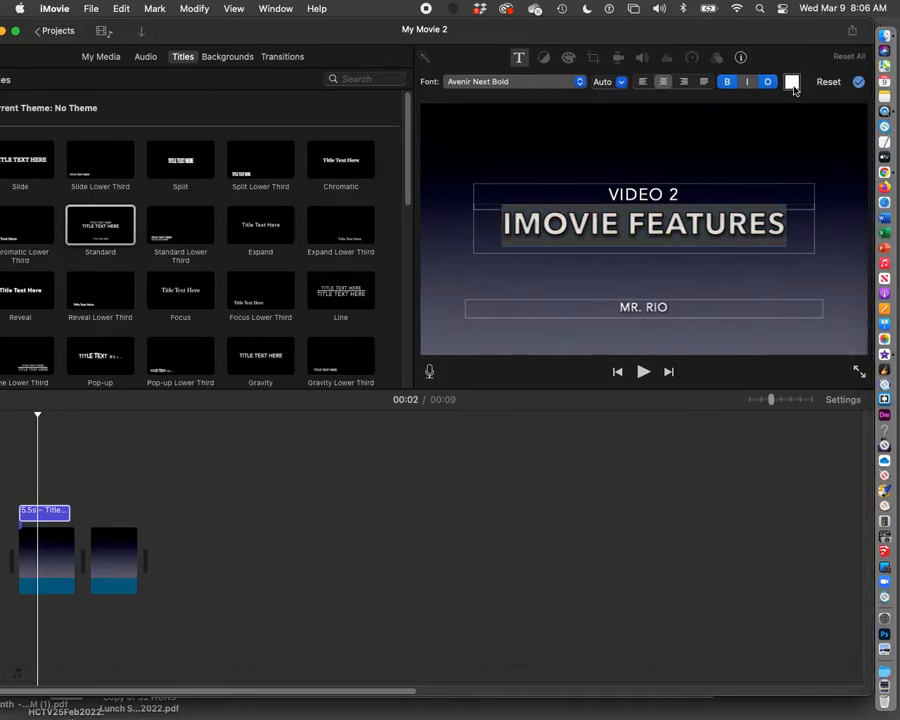
click(791, 82)
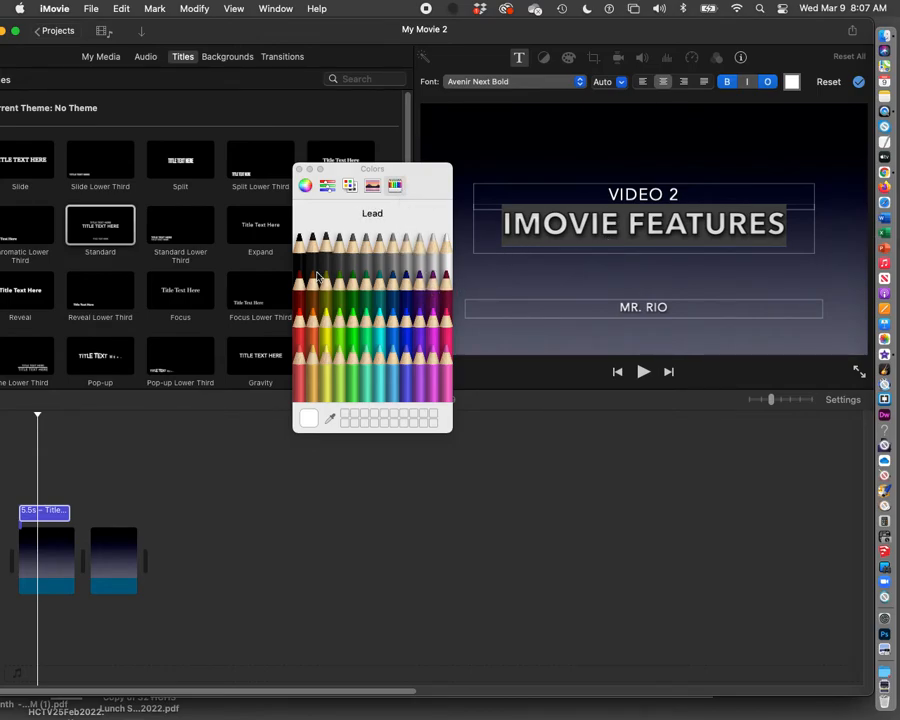
click(374, 188)
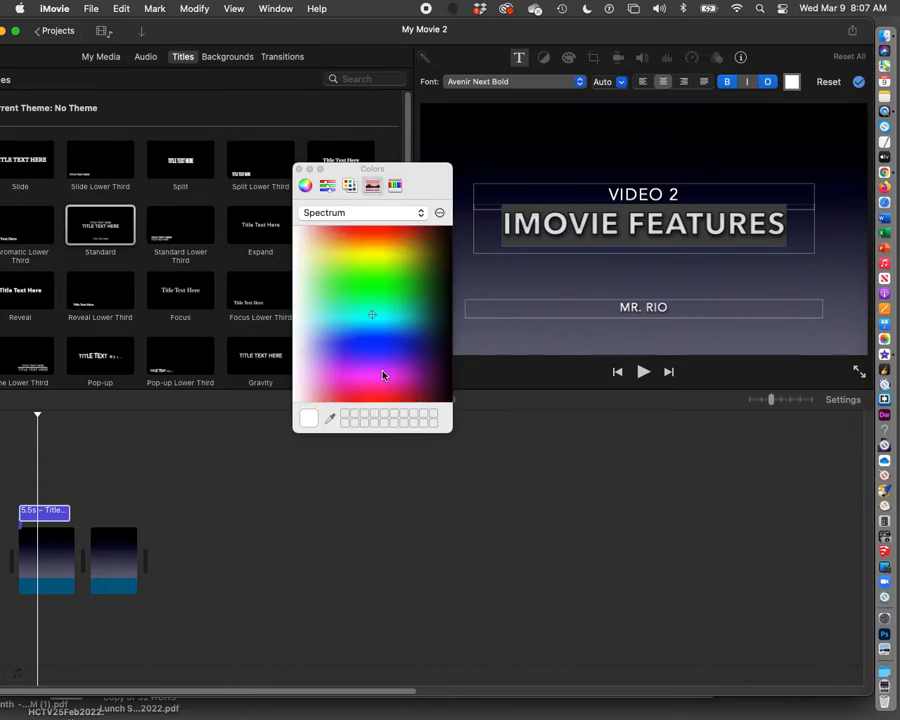
click(424, 213)
click(420, 214)
click(349, 185)
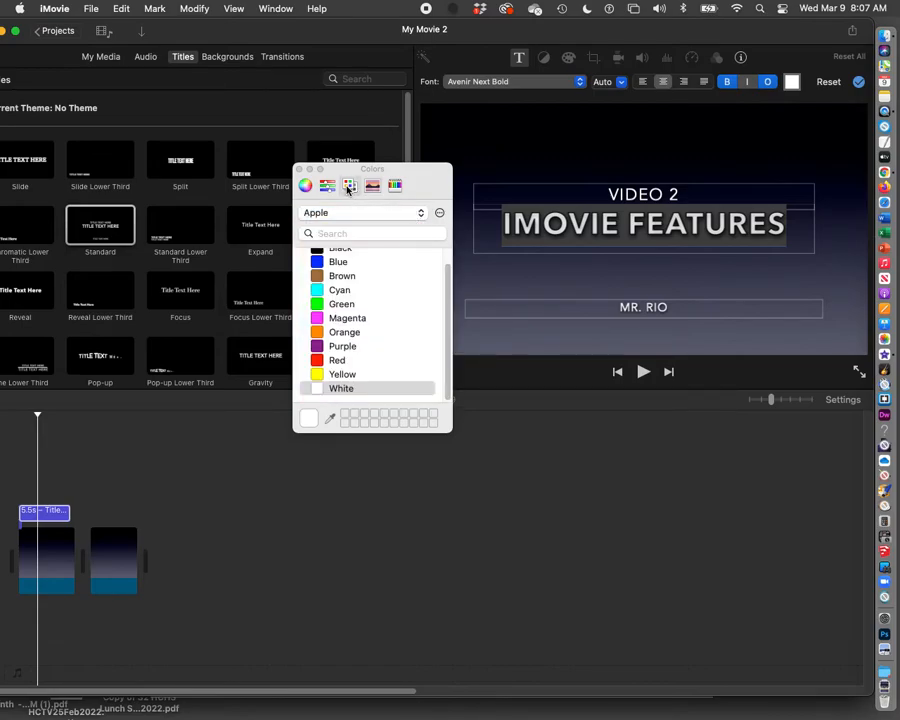
scroll(446, 340, up, 2)
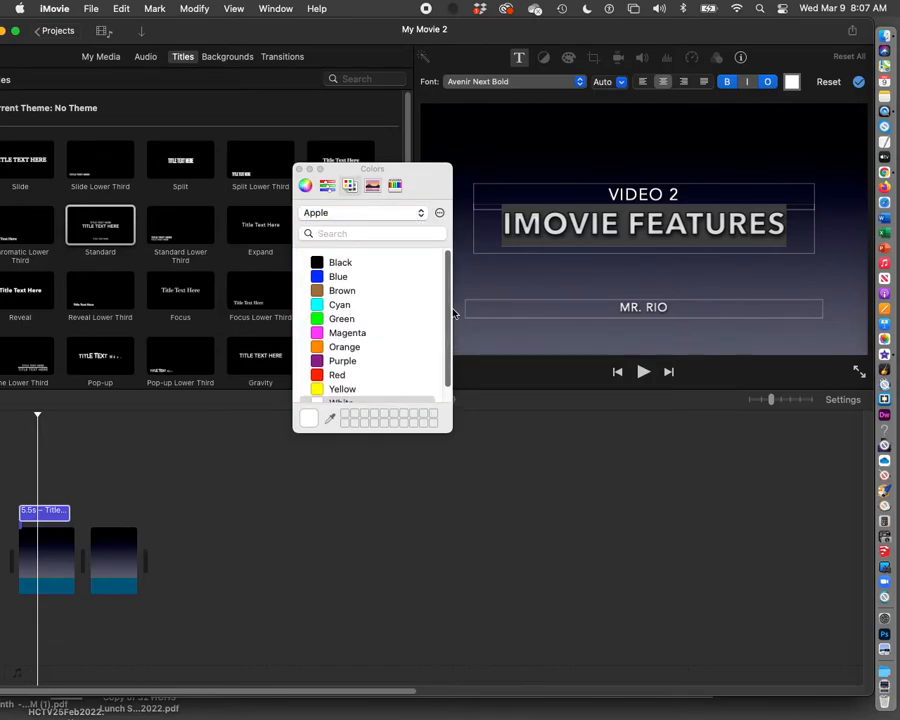
scroll(444, 375, down, 1)
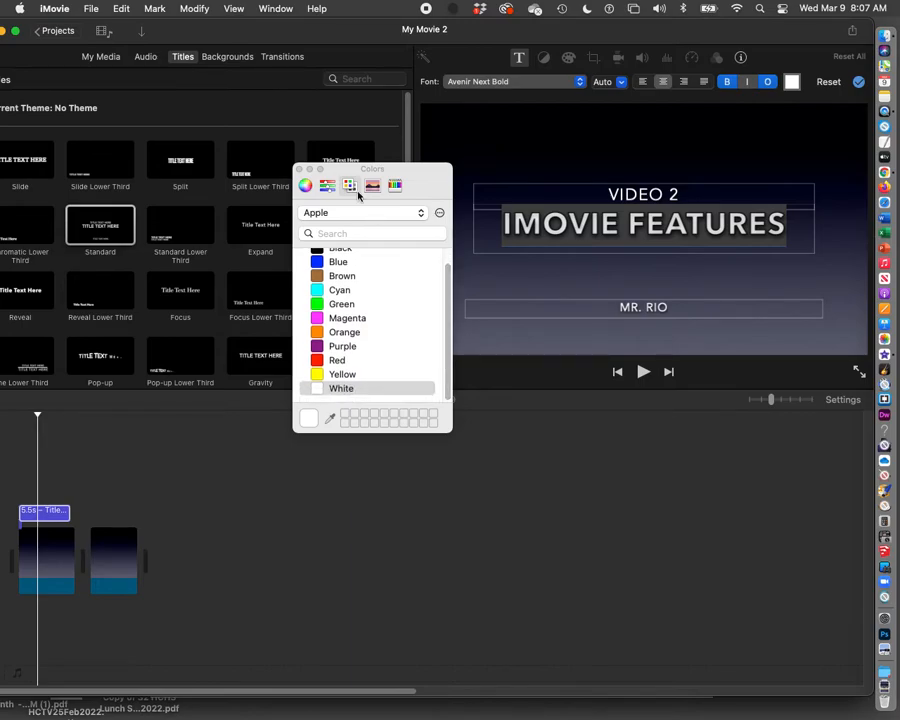
click(306, 186)
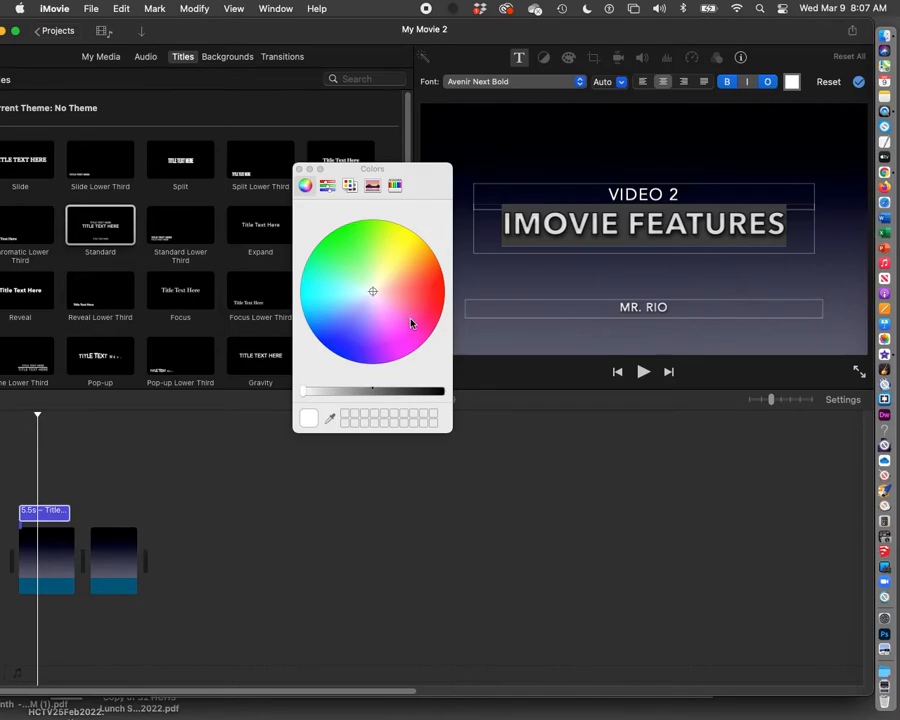
click(395, 188)
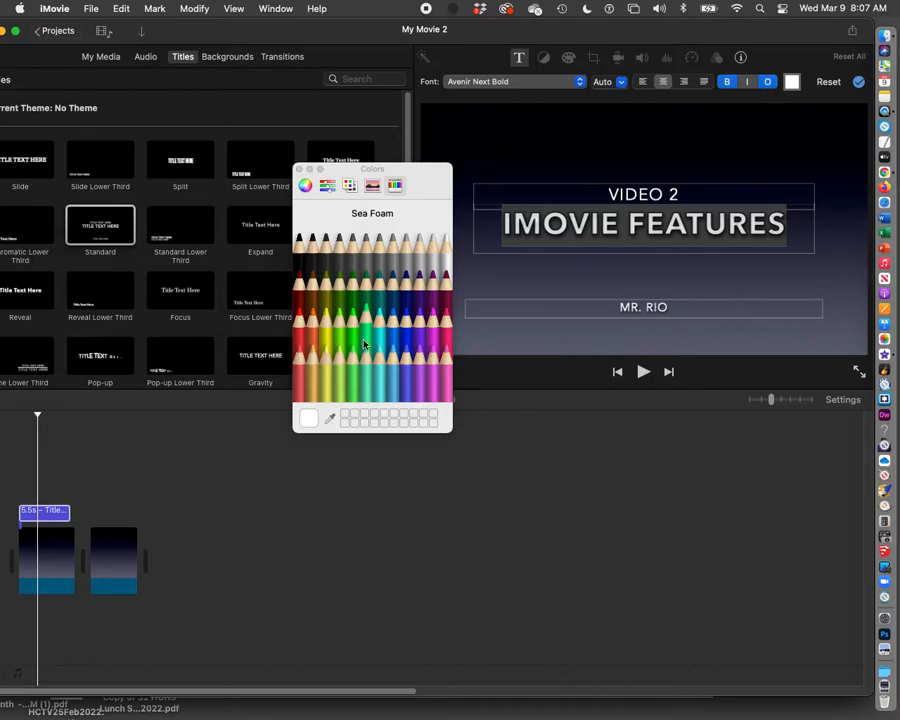
Step: Colour the "IMOVIE FEATURES" line Spring green from the pencil palette and apply the title edits
click(330, 321)
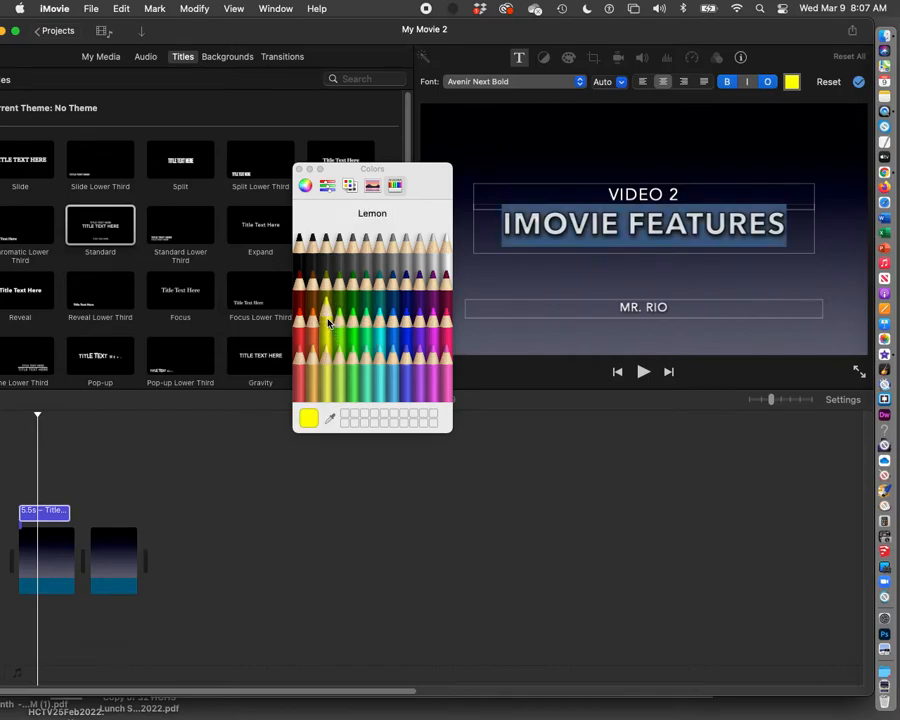
click(368, 324)
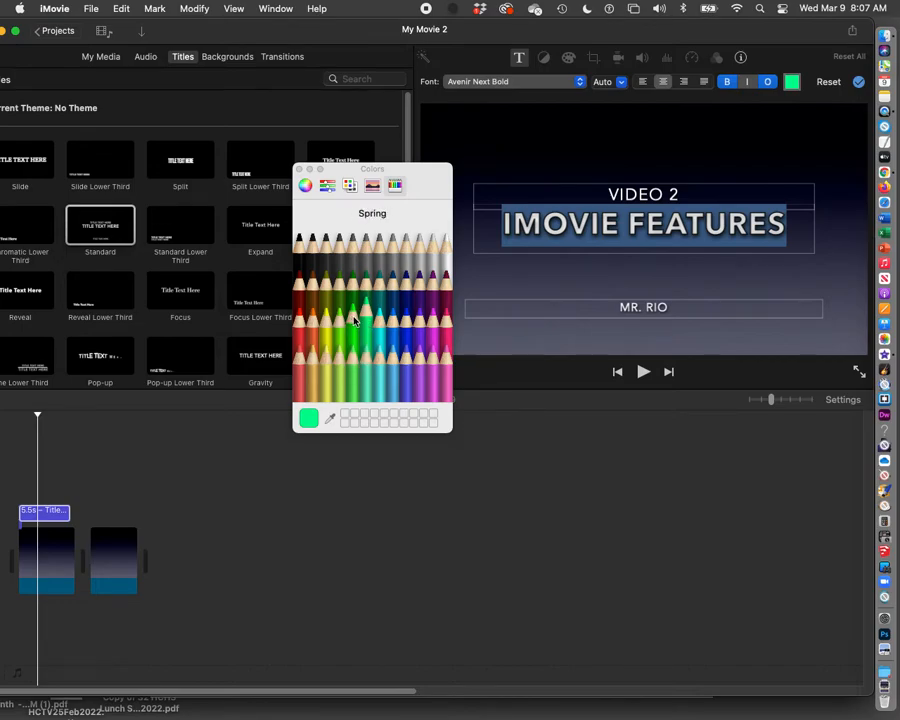
click(297, 169)
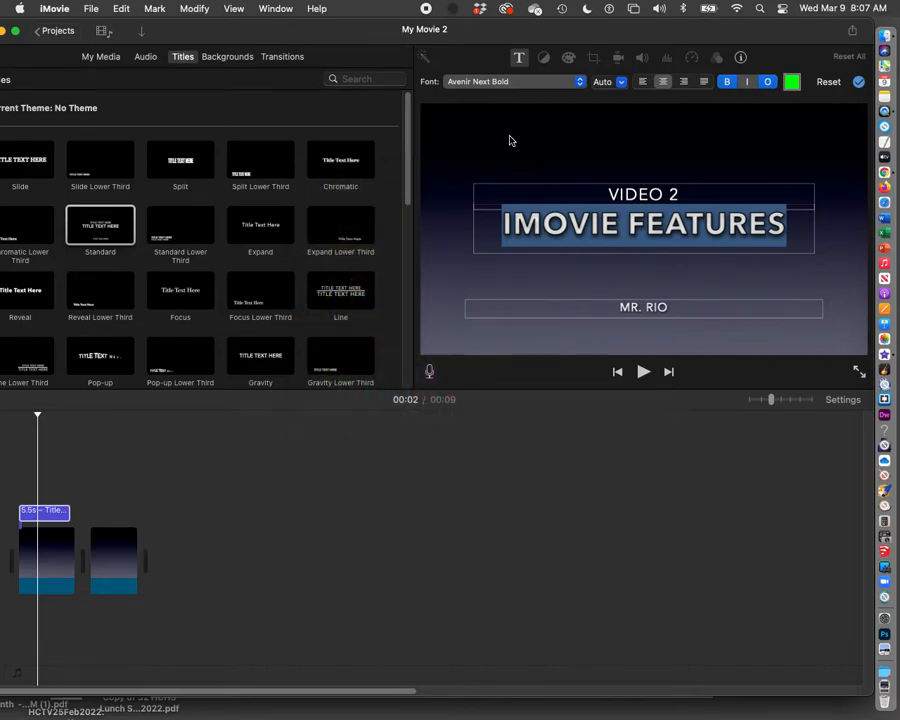
click(811, 31)
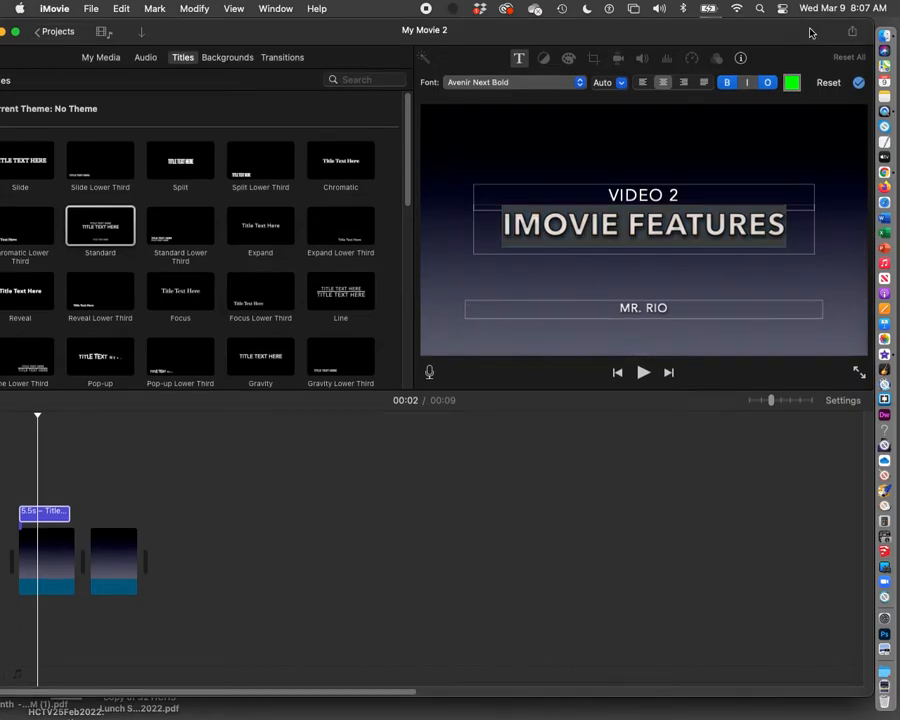
drag(811, 33, 797, 34)
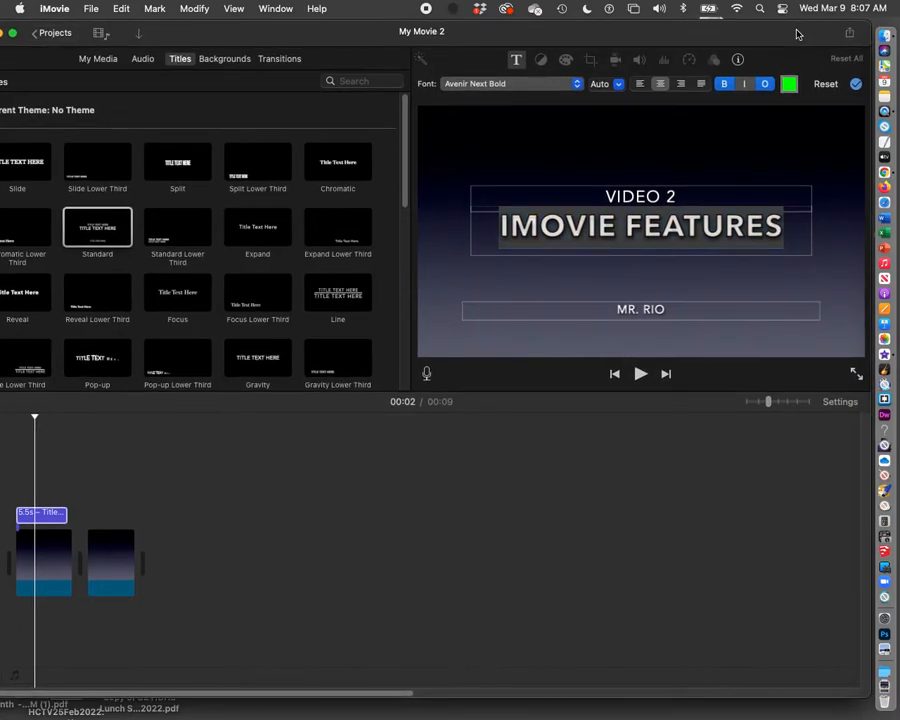
click(856, 85)
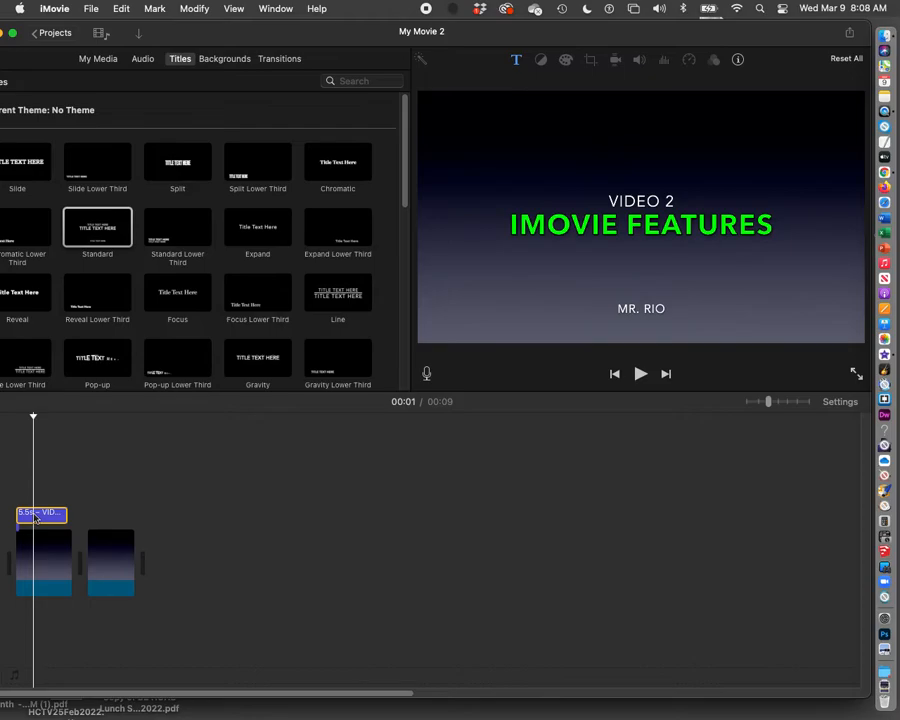
Step: Copy the customised title over the second Gradient clip, lengthen that clip, and fit the copied title to it at 5.9 s
click(88, 521)
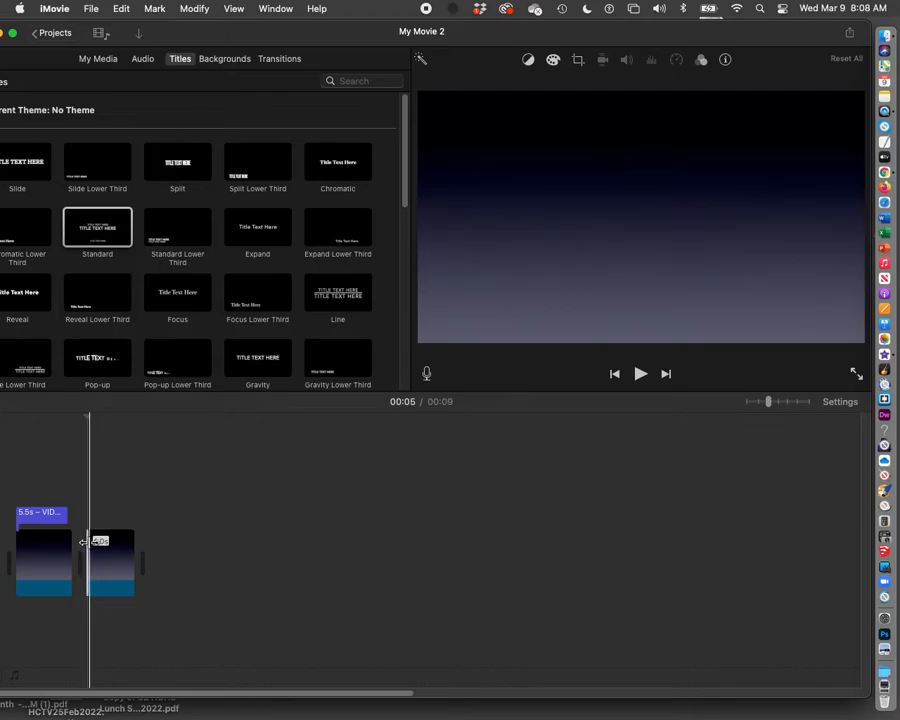
key(super+v)
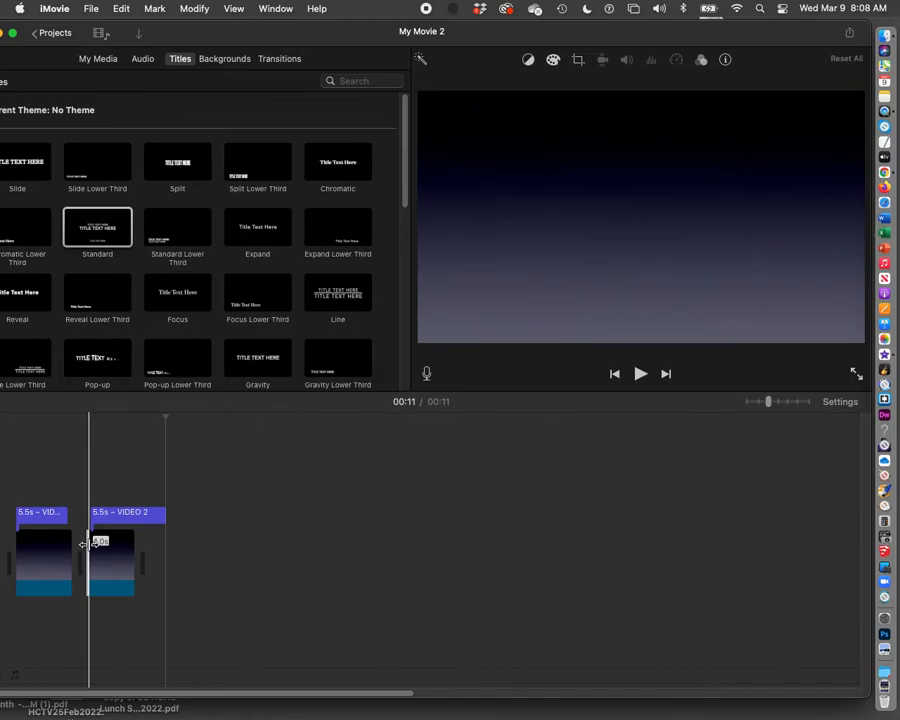
drag(134, 562, 150, 519)
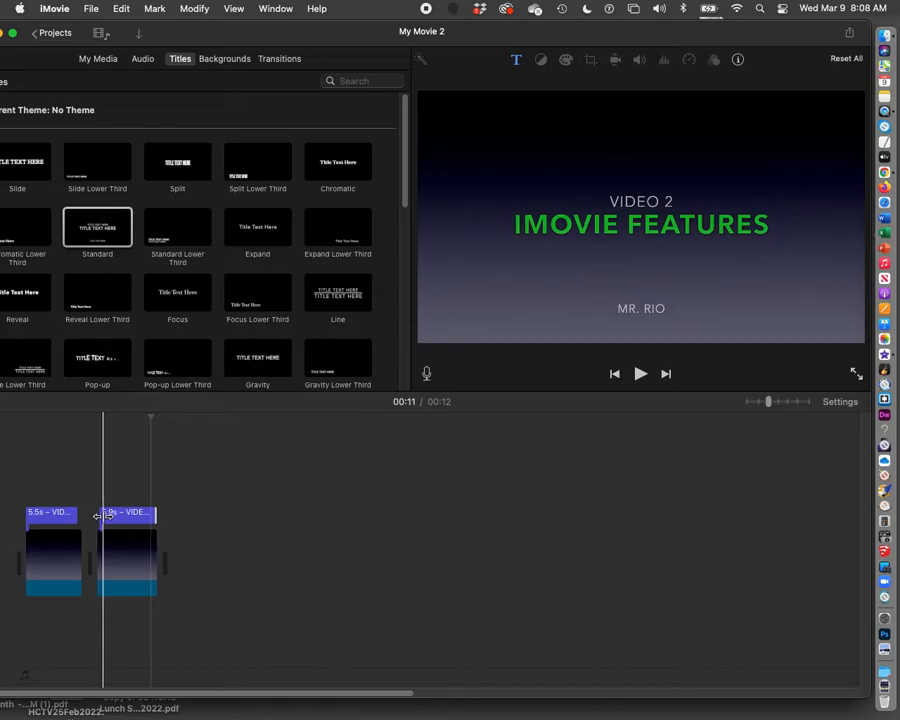
Step: Change the second title's middle line to "THE END", clear its top and bottom lines, and apply the edits
double_click(123, 517)
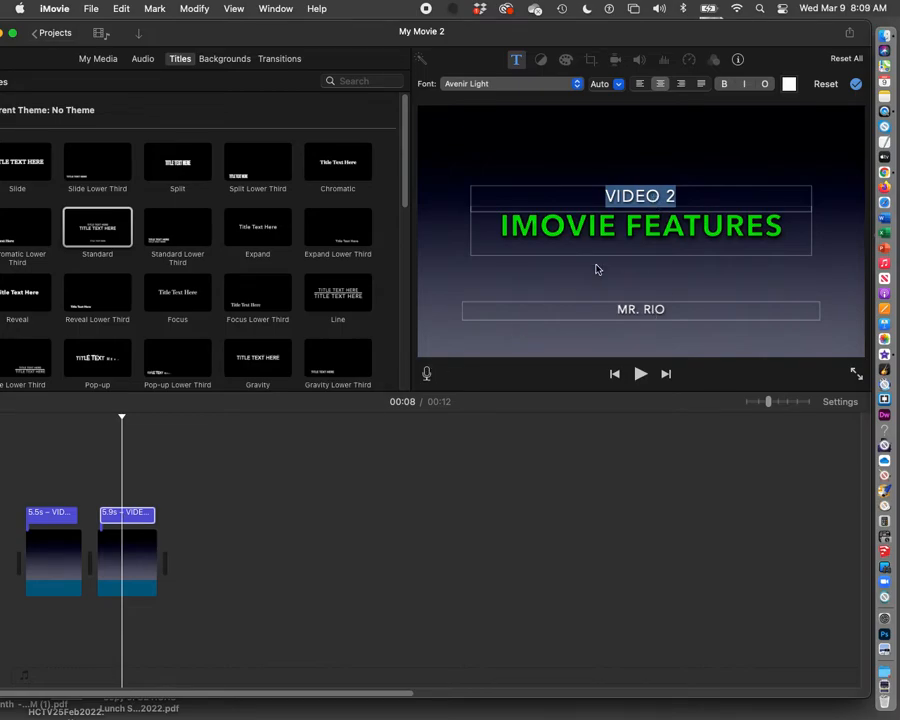
key(BackSpace)
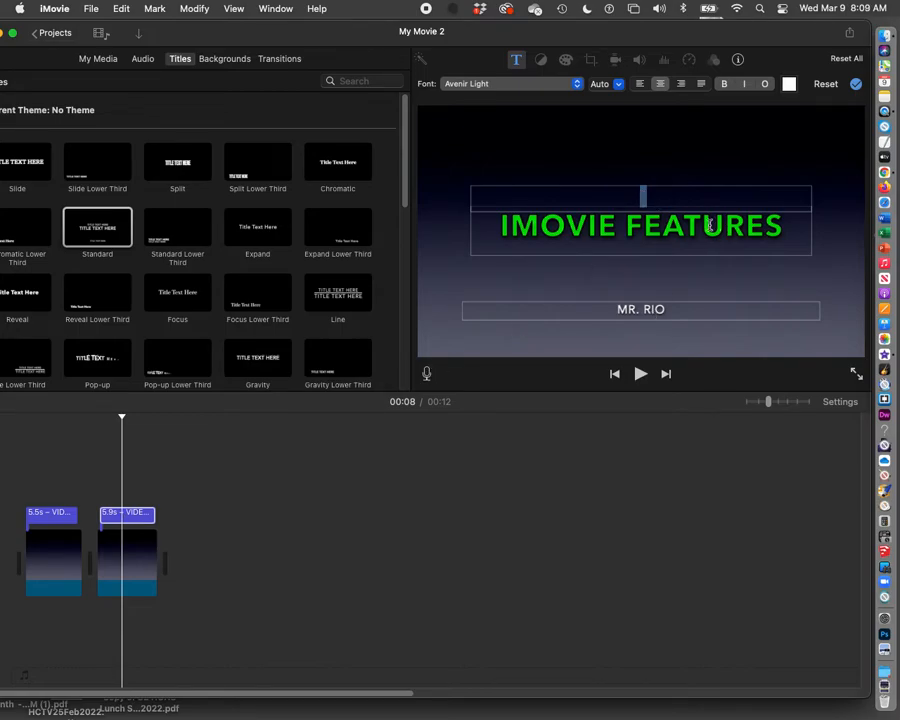
triple_click(636, 225)
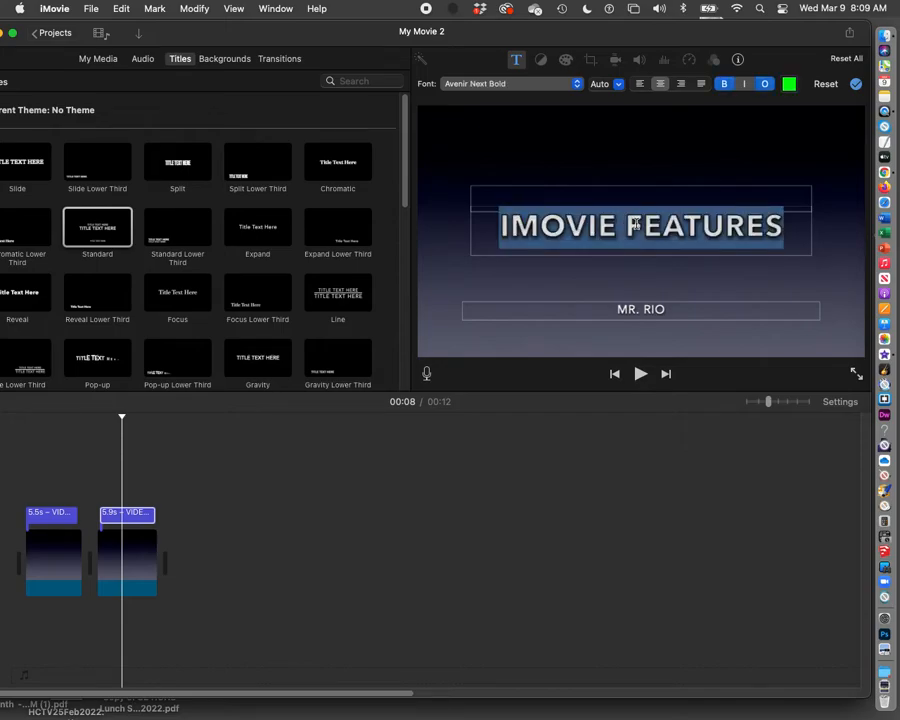
text(THE END)
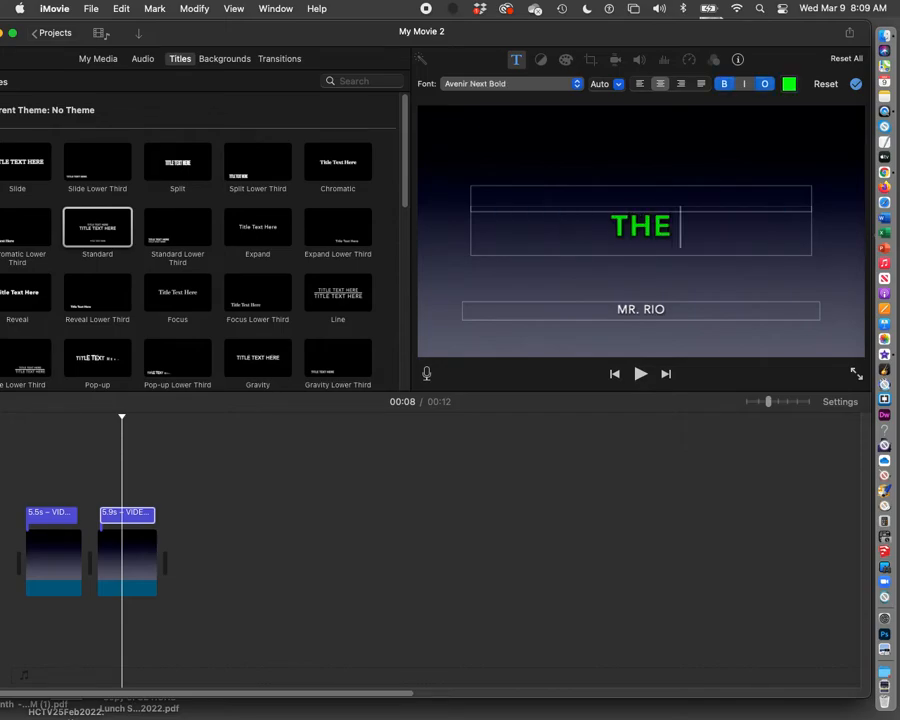
click(630, 308)
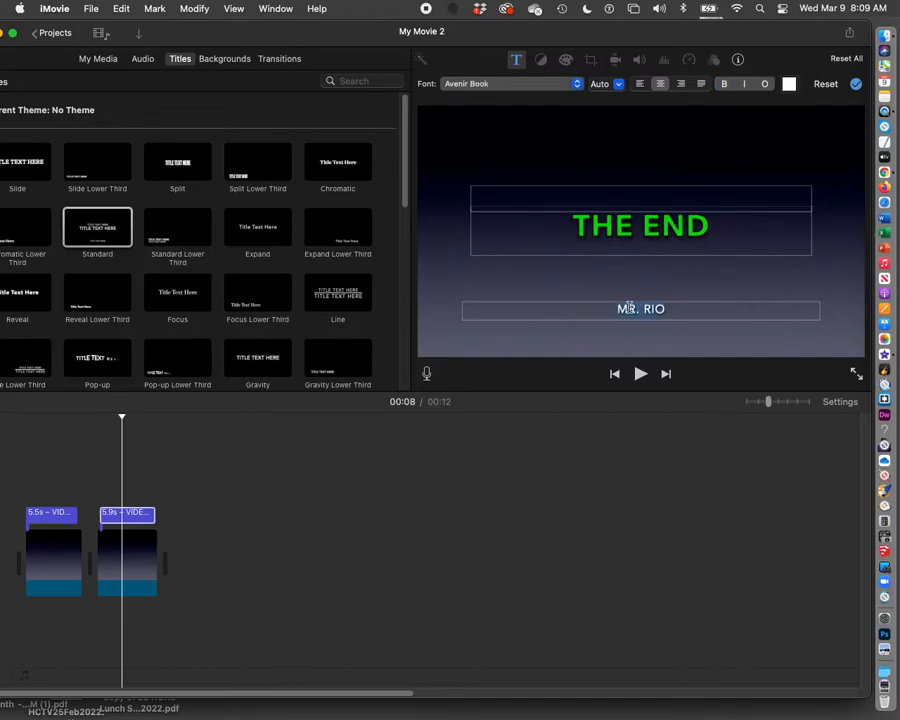
key(BackSpace)
click(856, 85)
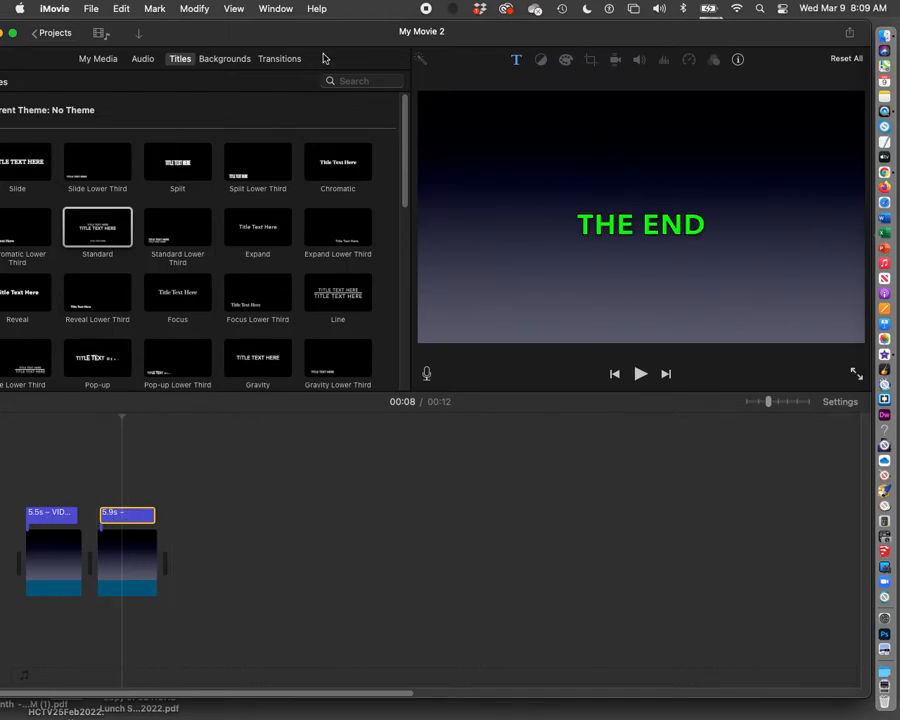
Step: Look through the available Maps & Backgrounds, from the animated and patterned ones to the gradients and solid colours
drag(339, 30, 400, 31)
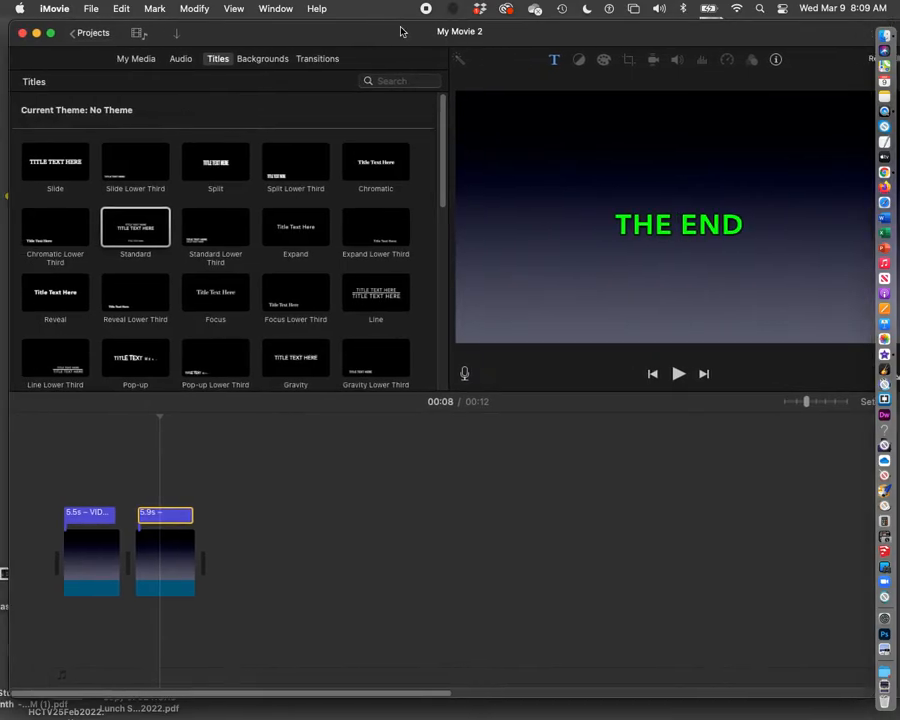
click(268, 64)
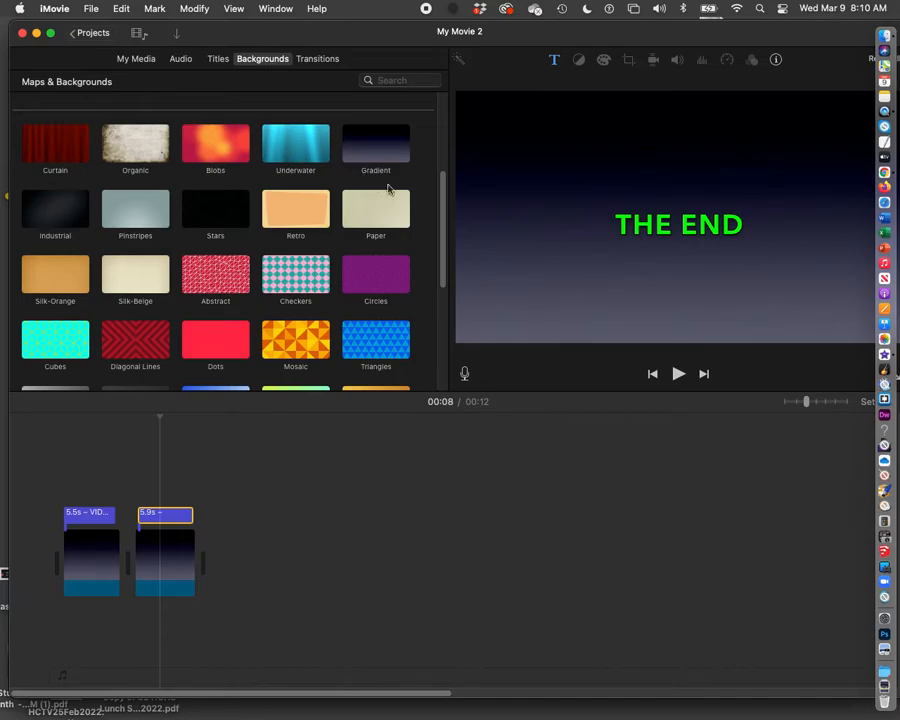
drag(446, 181, 443, 288)
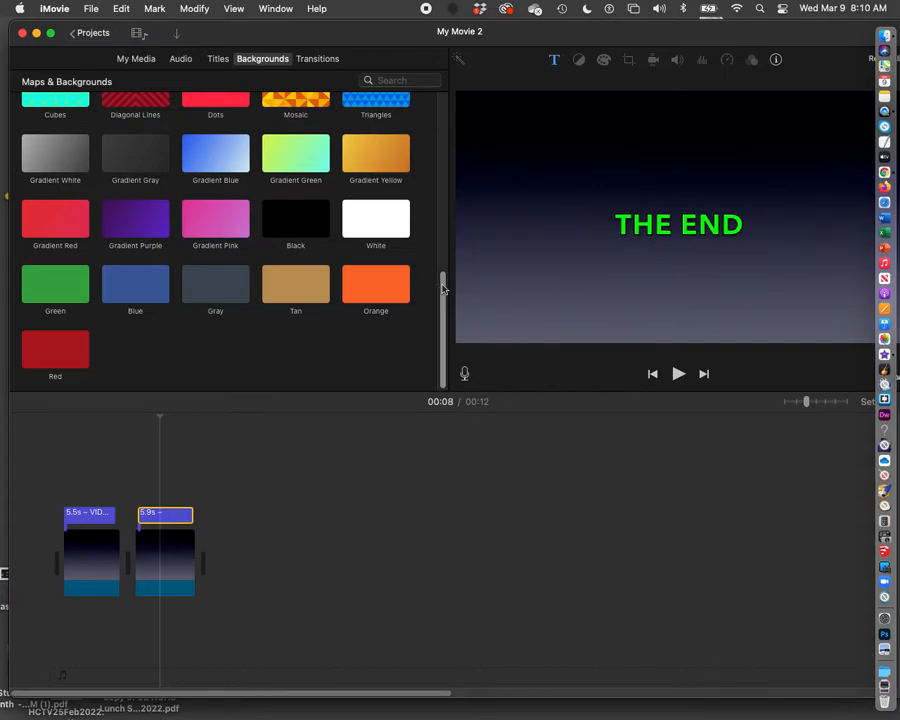
scroll(321, 362, up, 3)
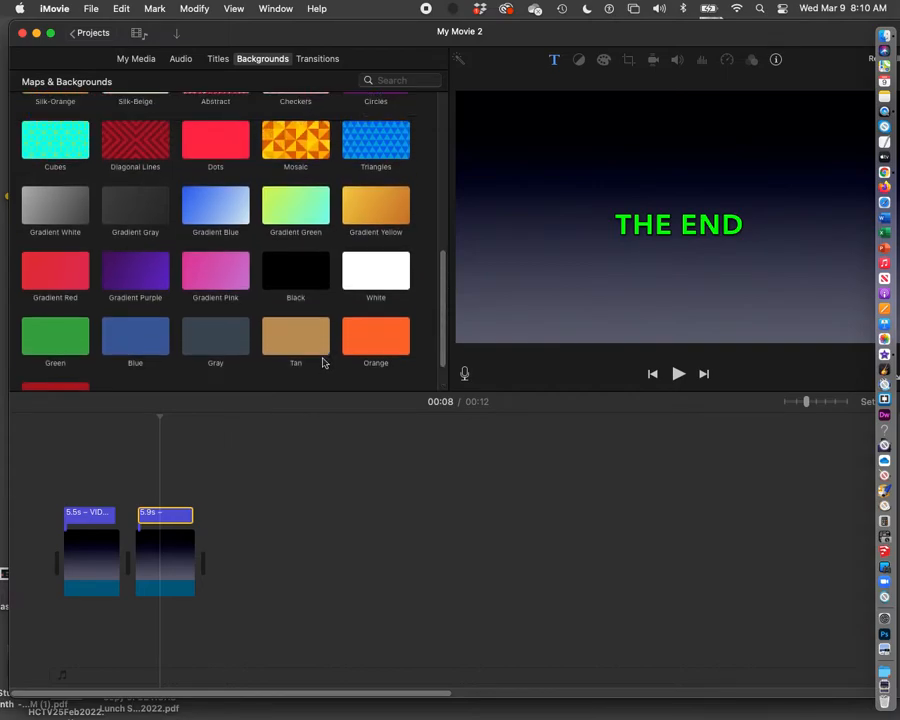
scroll(228, 256, up, 1)
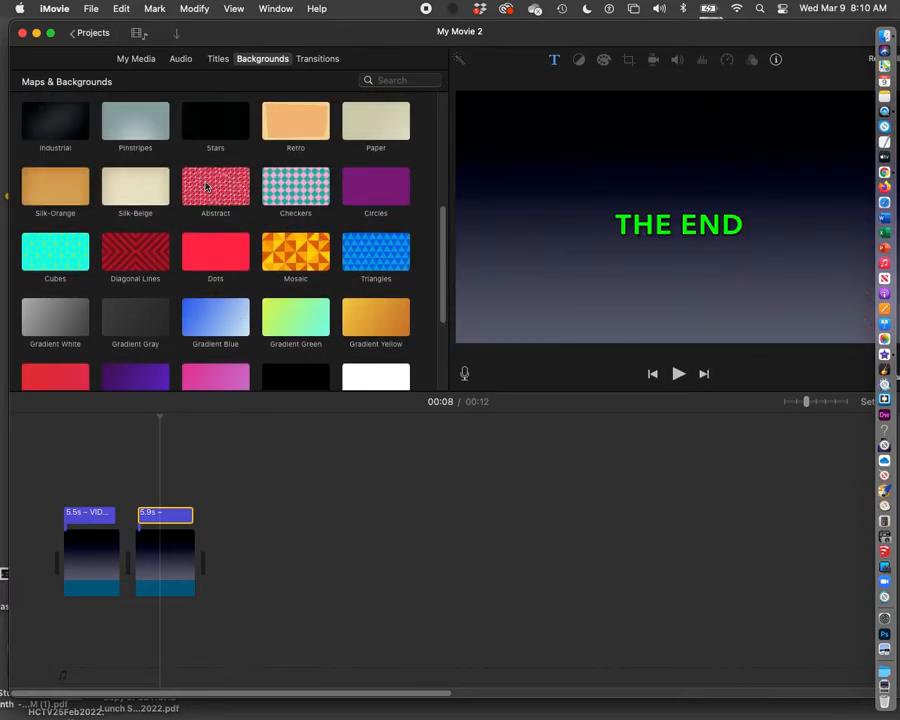
scroll(320, 296, up, 3)
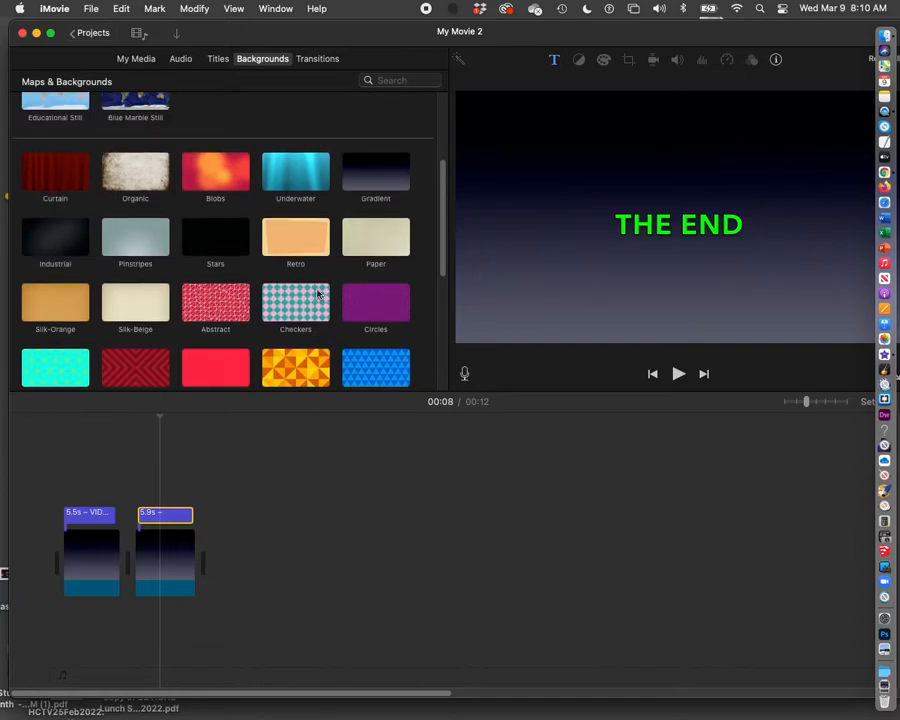
scroll(319, 294, up, 1)
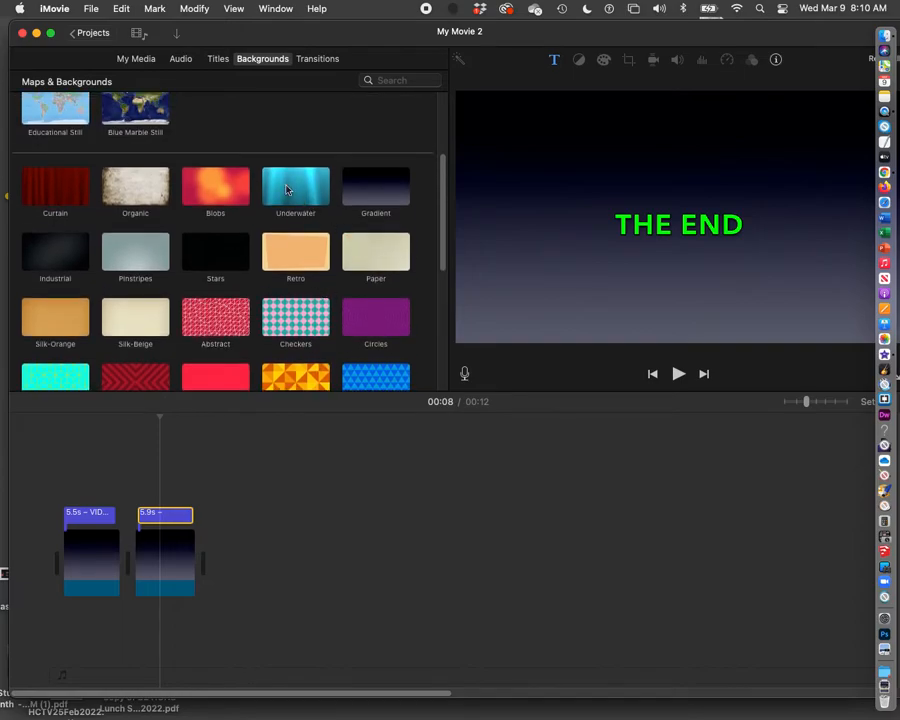
scroll(220, 290, down, 1)
scroll(222, 290, down, 1)
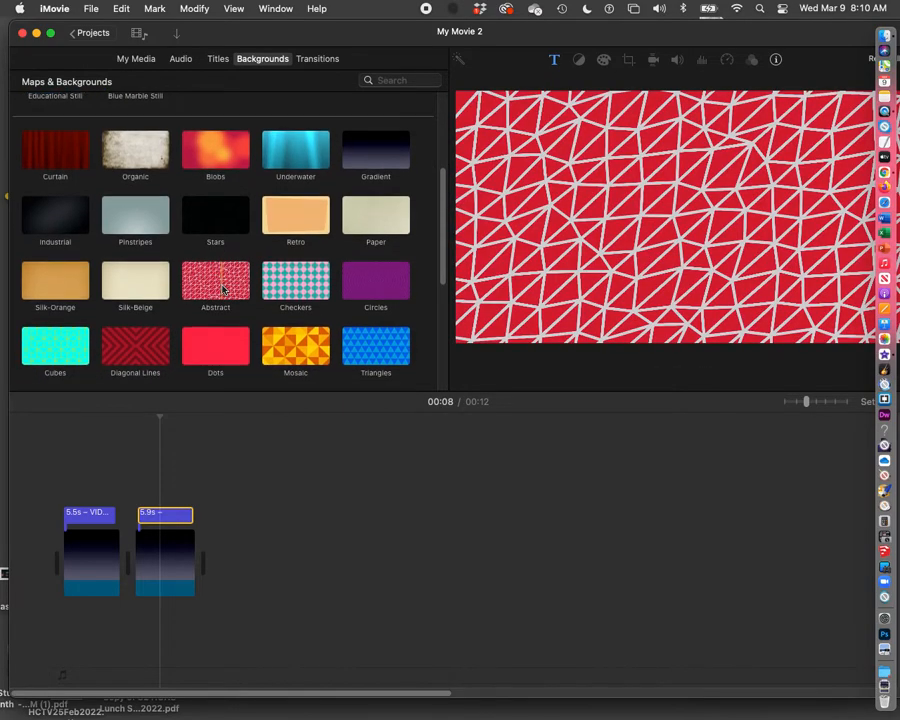
scroll(222, 290, down, 1)
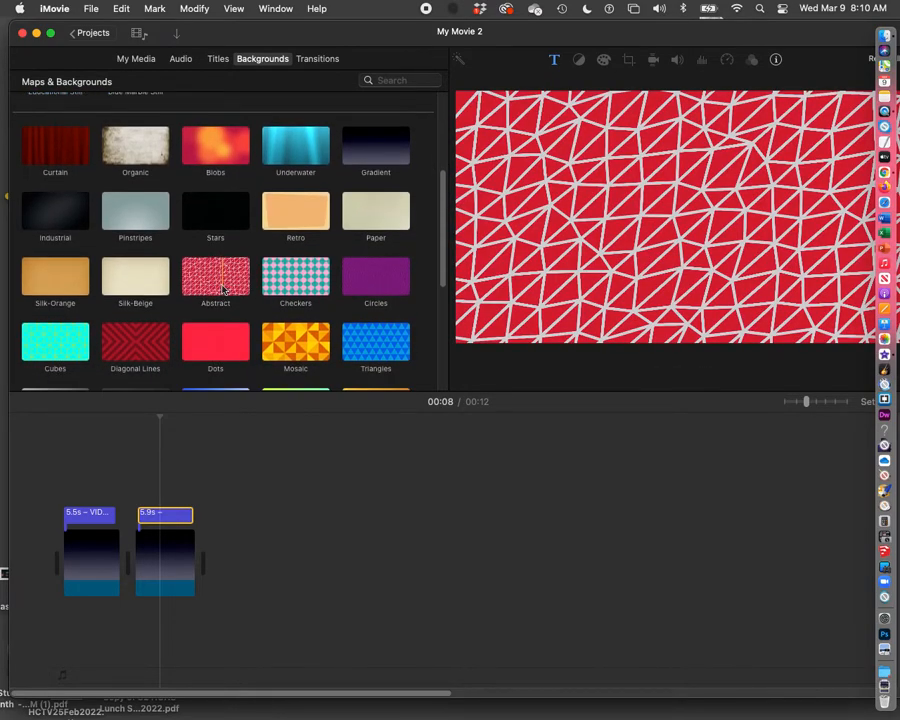
scroll(222, 290, up, 1)
click(129, 154)
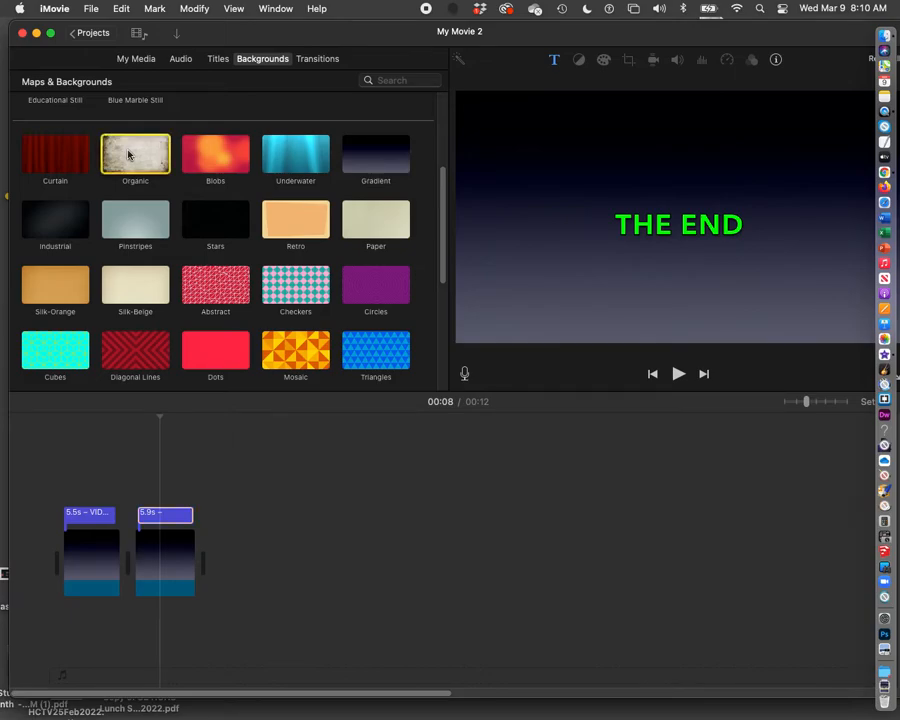
scroll(177, 260, down, 2)
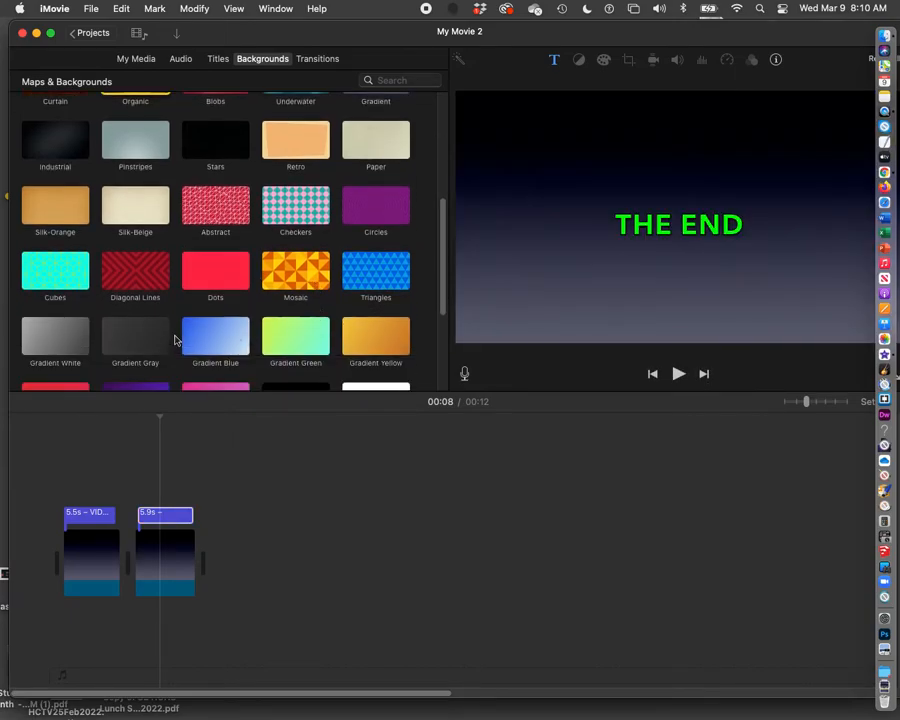
scroll(318, 340, down, 2)
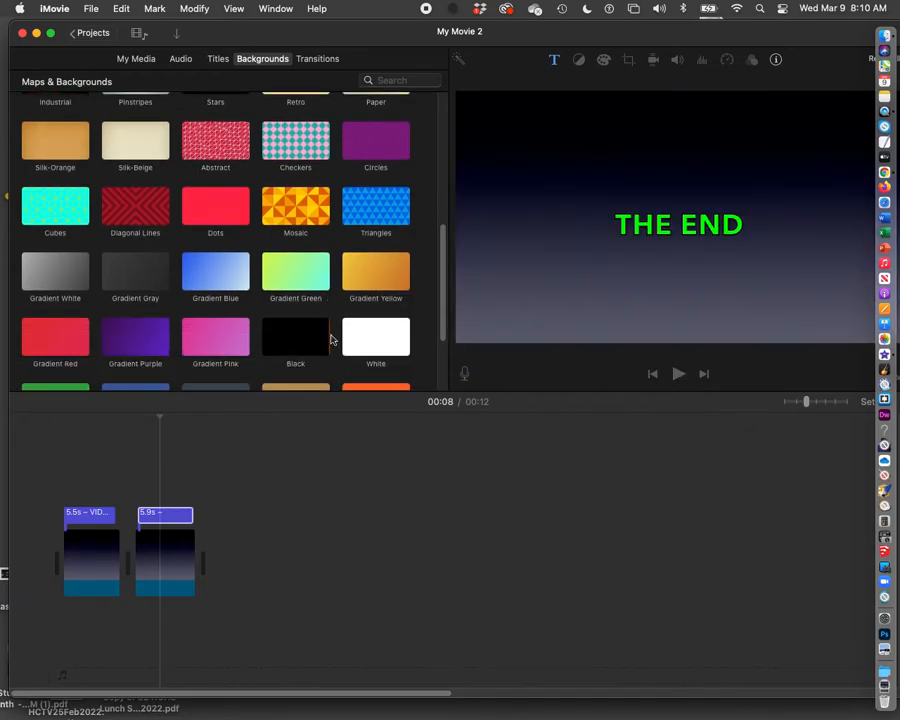
Step: Insert four Gradient Yellow backgrounds one after another between the opening title clip and the "THE END" clip
scroll(330, 340, down, 3)
scroll(332, 340, down, 2)
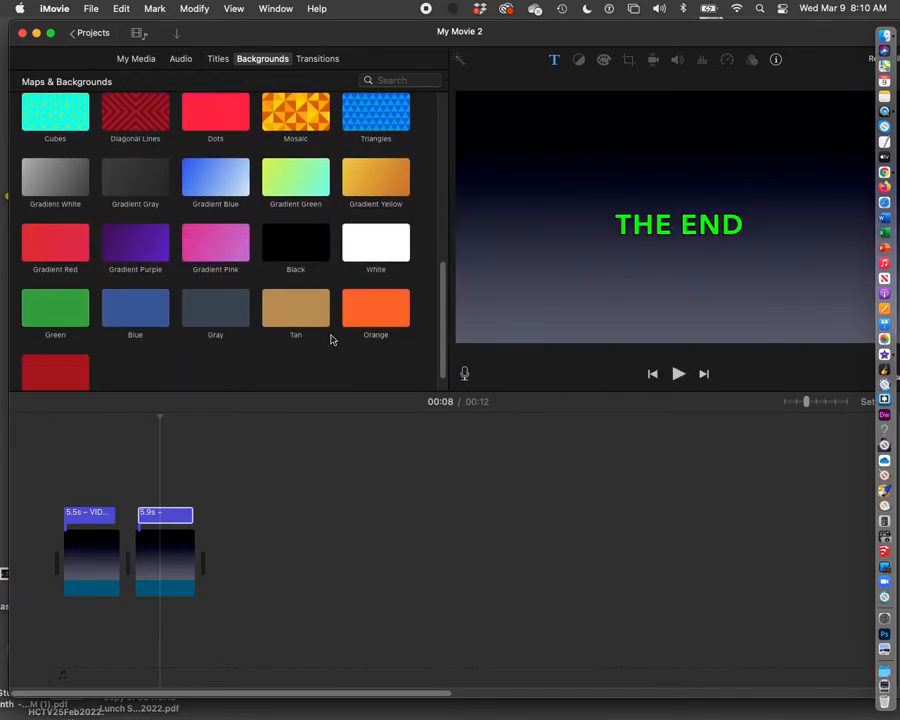
scroll(388, 333, down, 1)
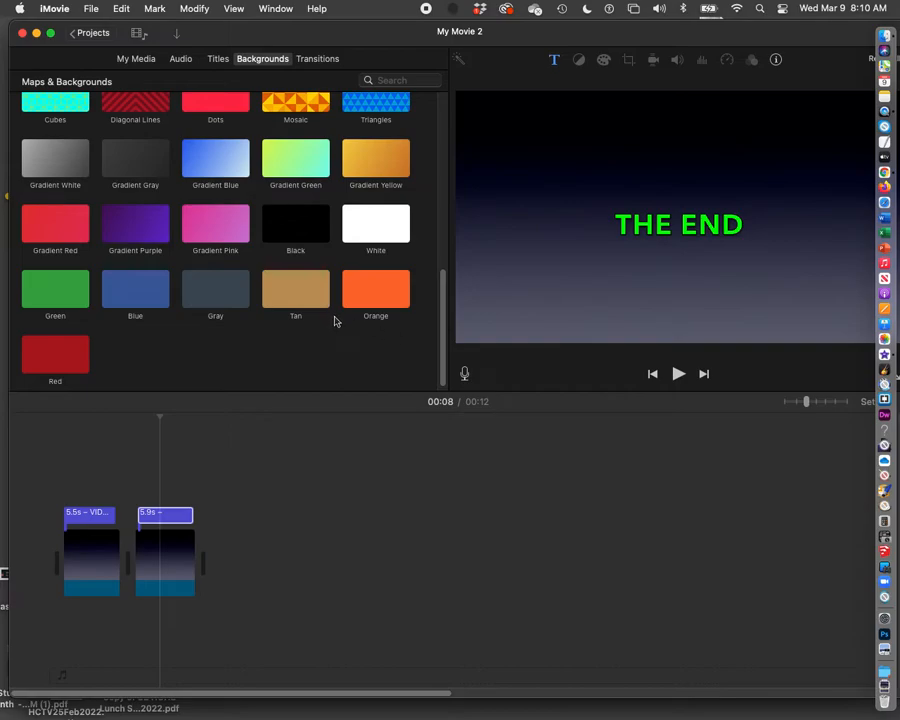
mouse_move(287, 293)
mouse_down()
mouse_move(240, 388)
mouse_move(324, 324)
mouse_move(292, 314)
mouse_up()
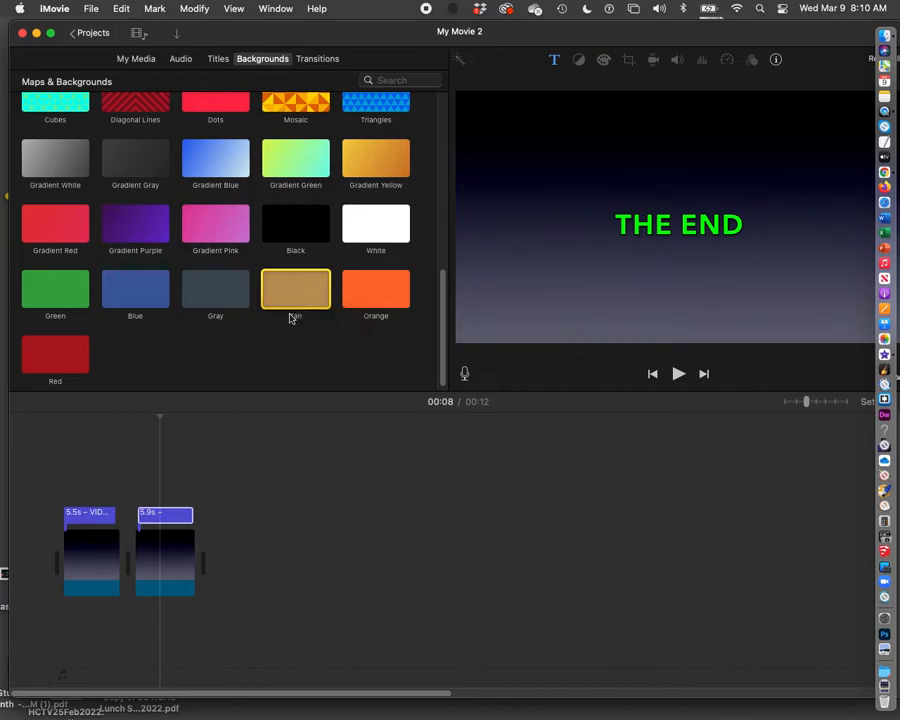
drag(384, 146, 126, 574)
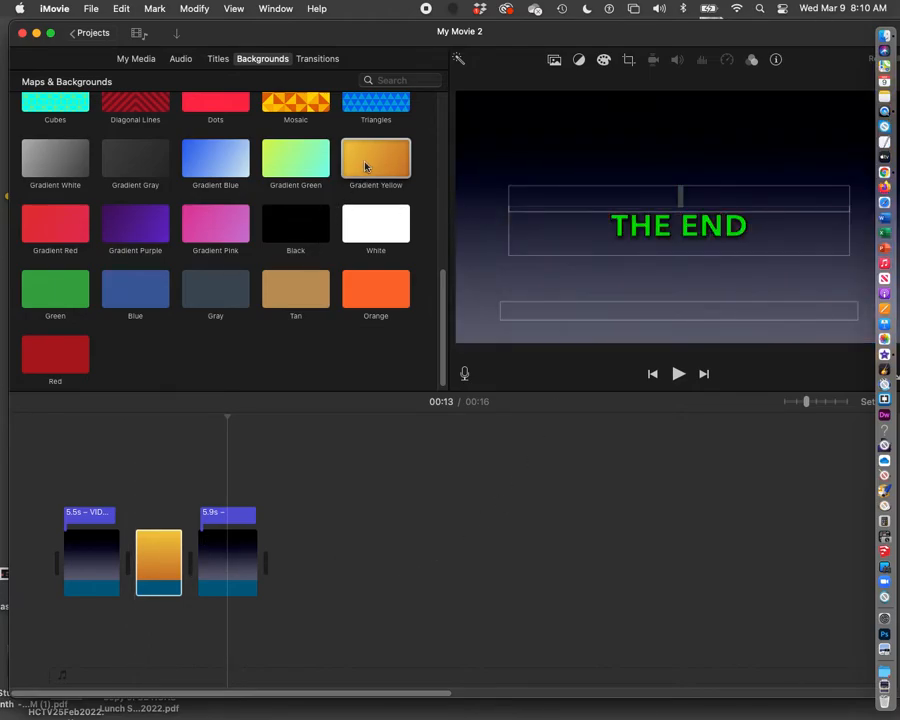
drag(375, 157, 198, 568)
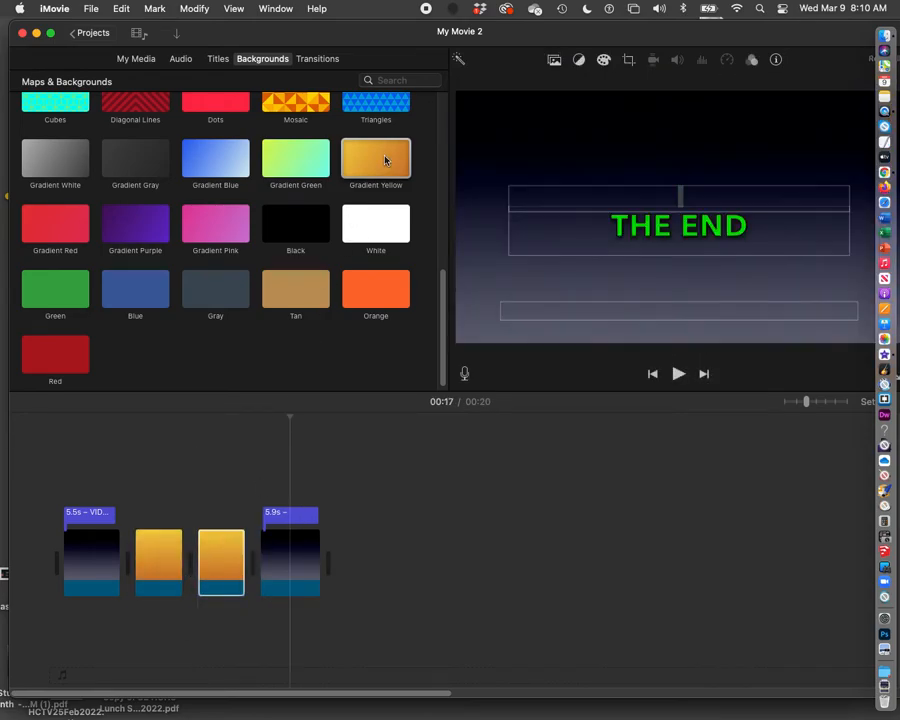
drag(376, 155, 245, 575)
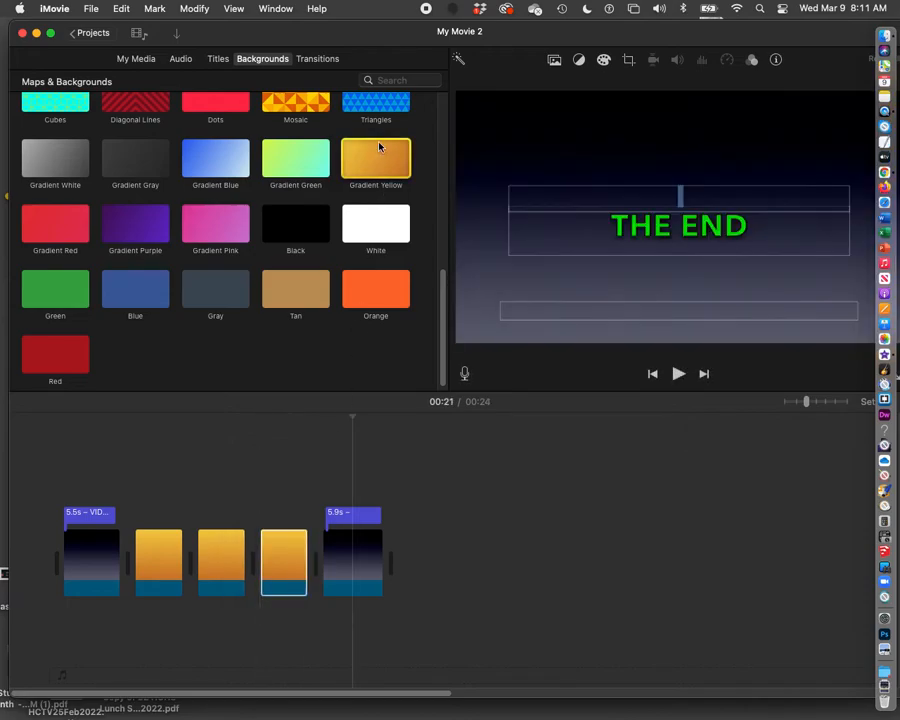
drag(379, 147, 321, 574)
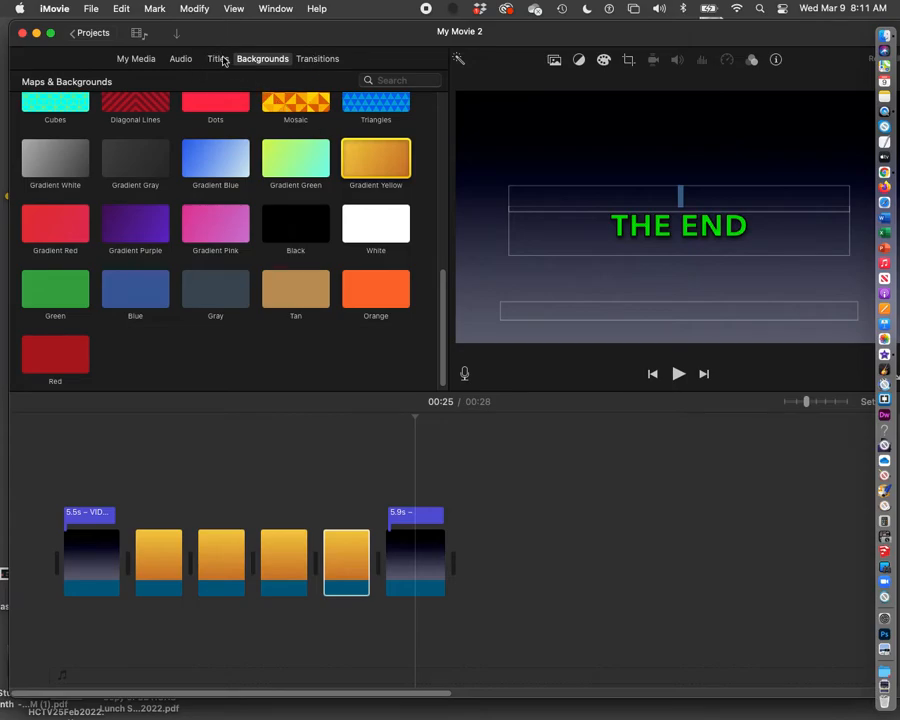
Step: Browse the title styles and add the Focus title over the first Gradient Yellow clip
click(216, 59)
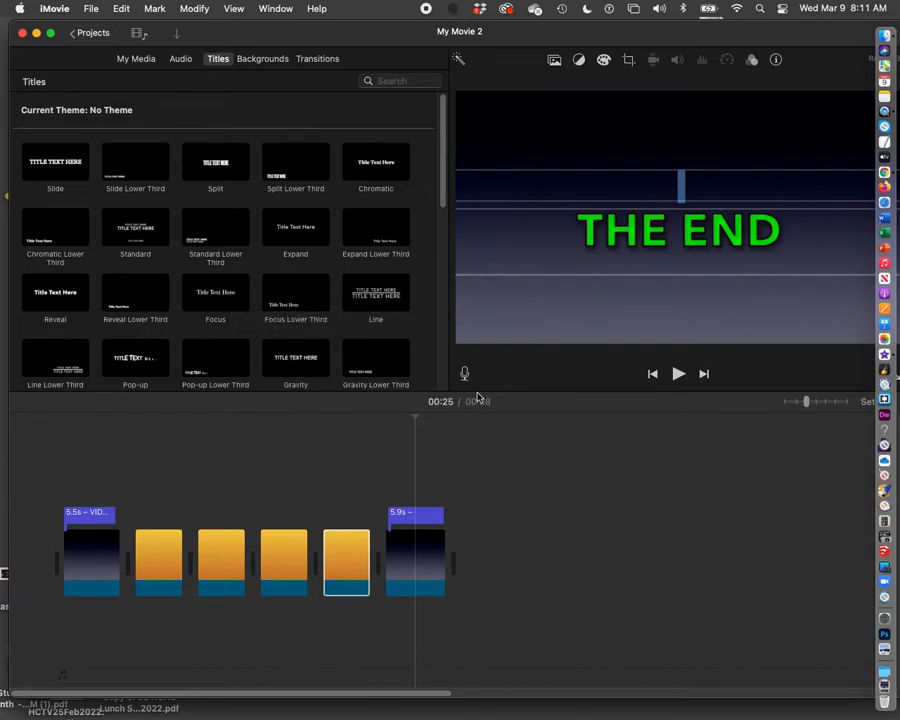
scroll(370, 364, down, 1)
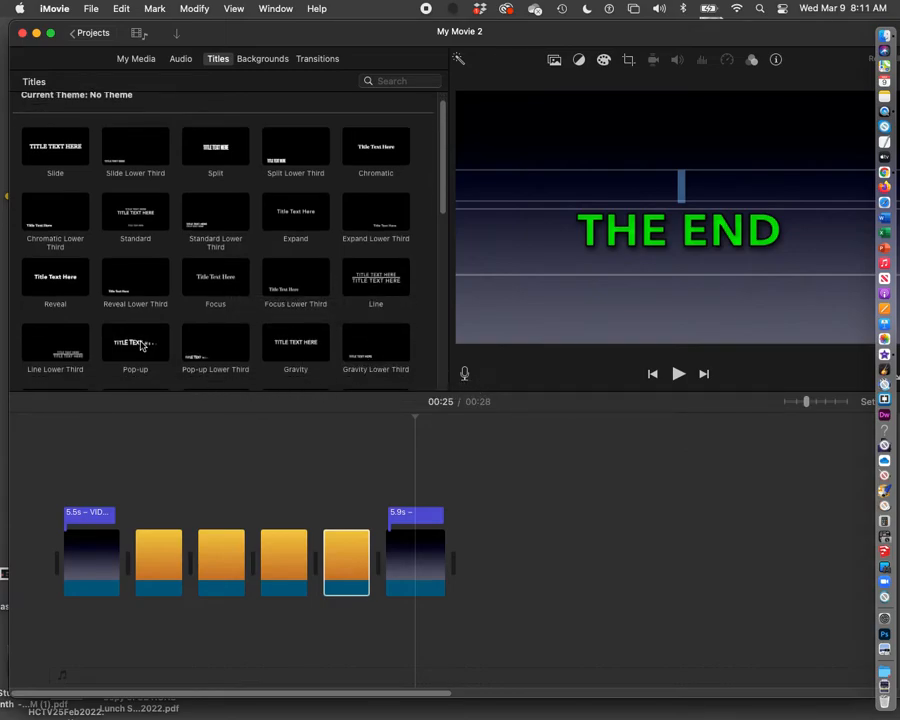
scroll(386, 345, down, 1)
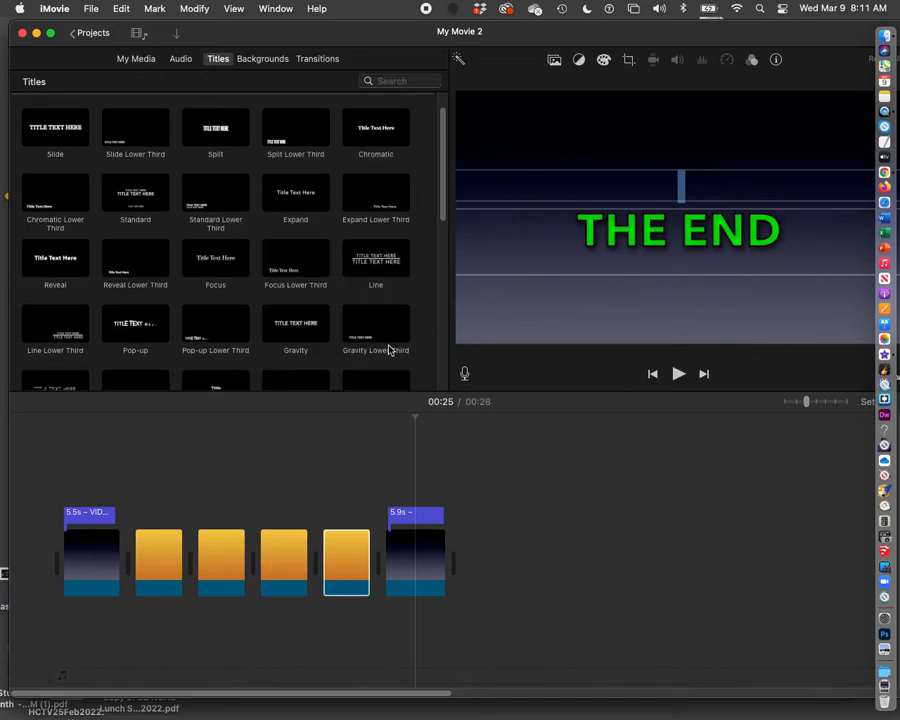
scroll(390, 349, down, 1)
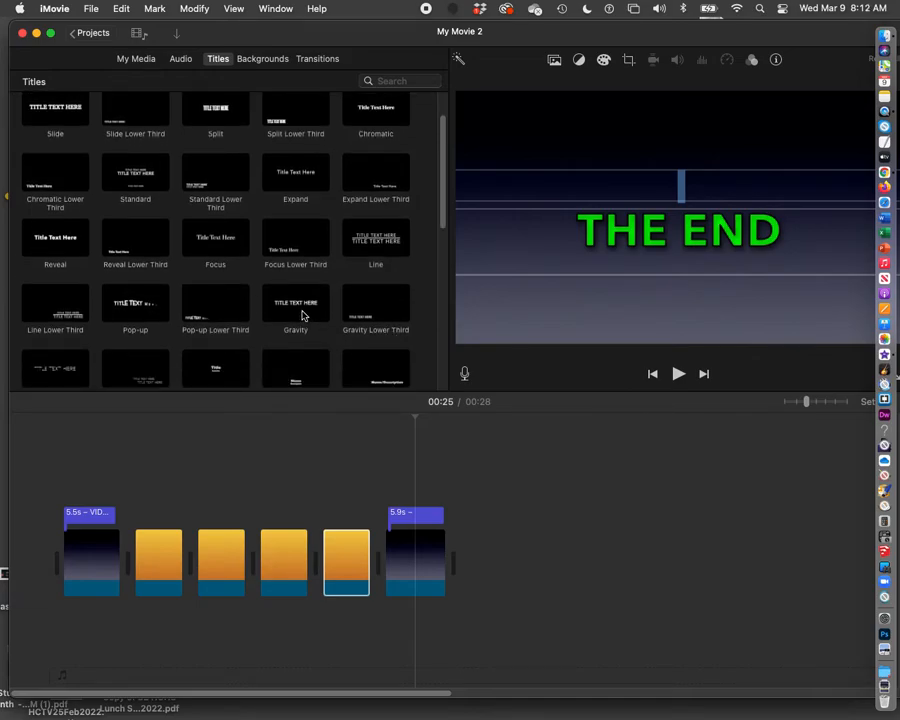
scroll(302, 312, down, 2)
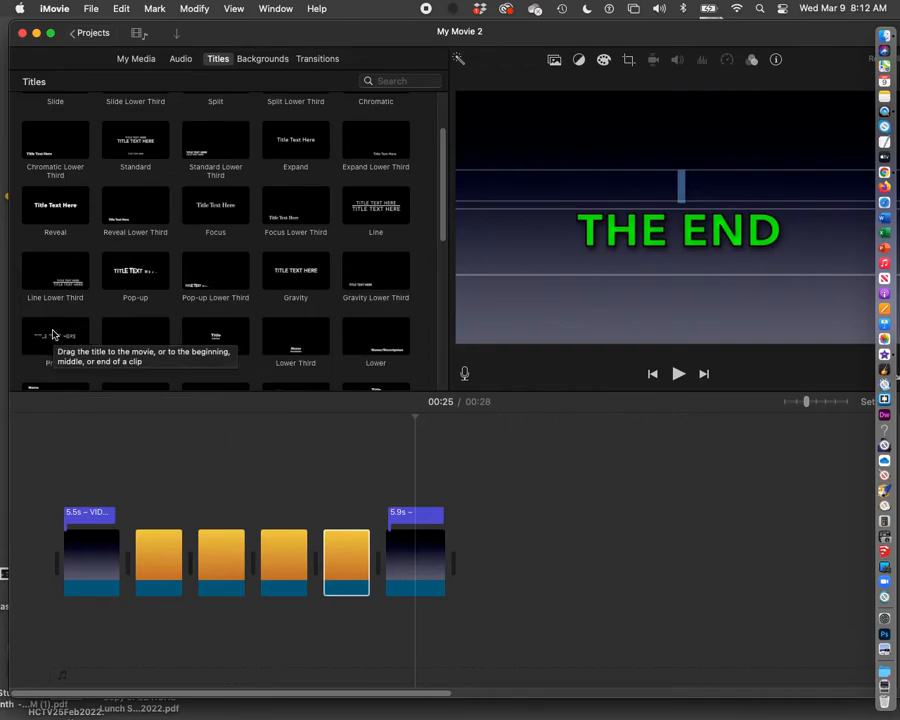
scroll(326, 362, down, 3)
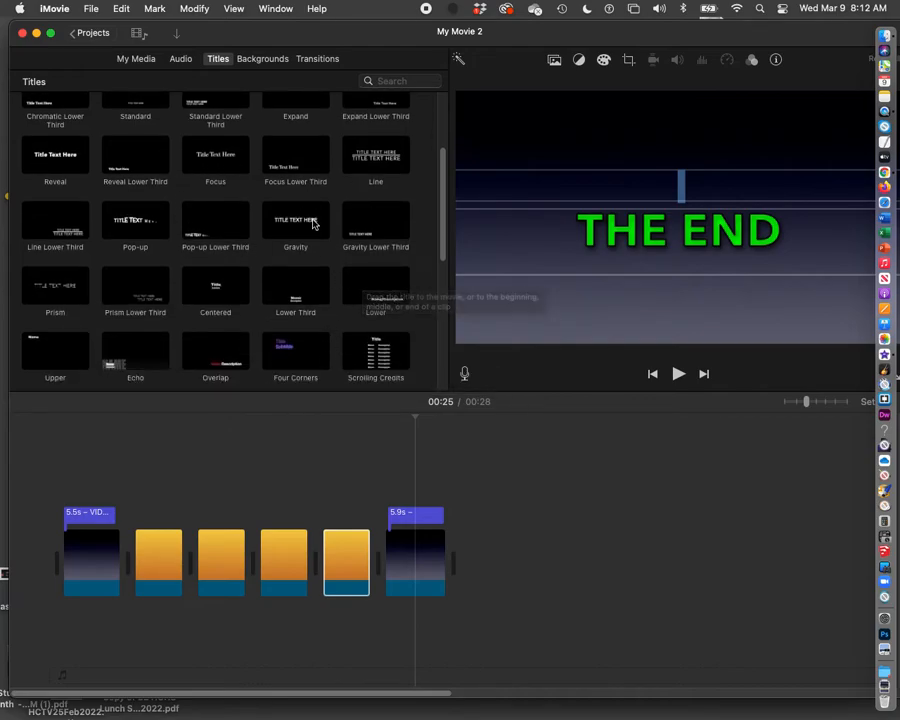
scroll(326, 281, up, 1)
scroll(322, 282, up, 1)
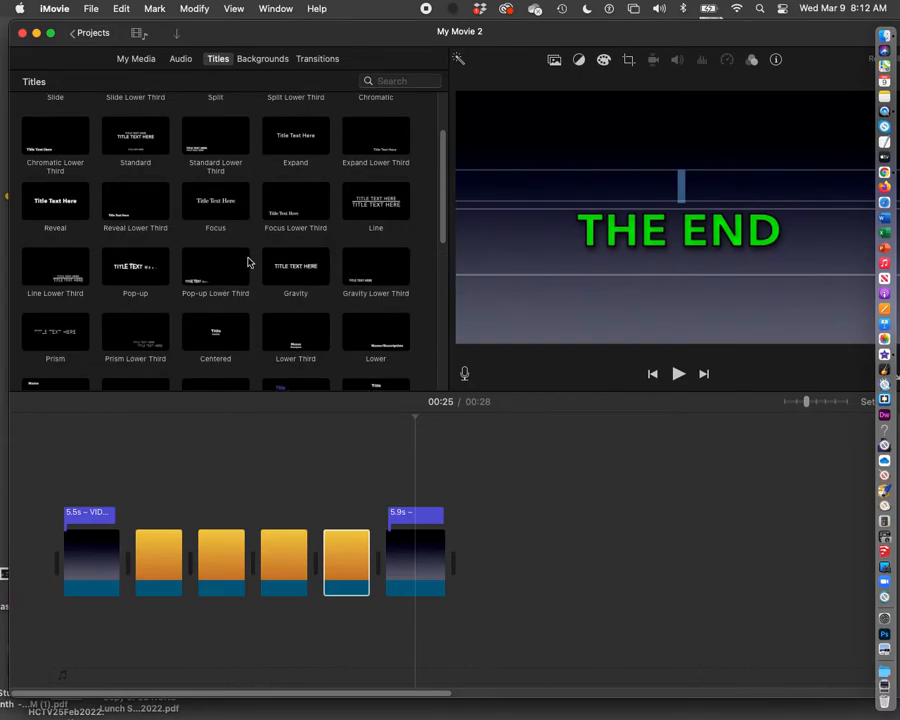
scroll(255, 255, up, 1)
scroll(248, 262, up, 1)
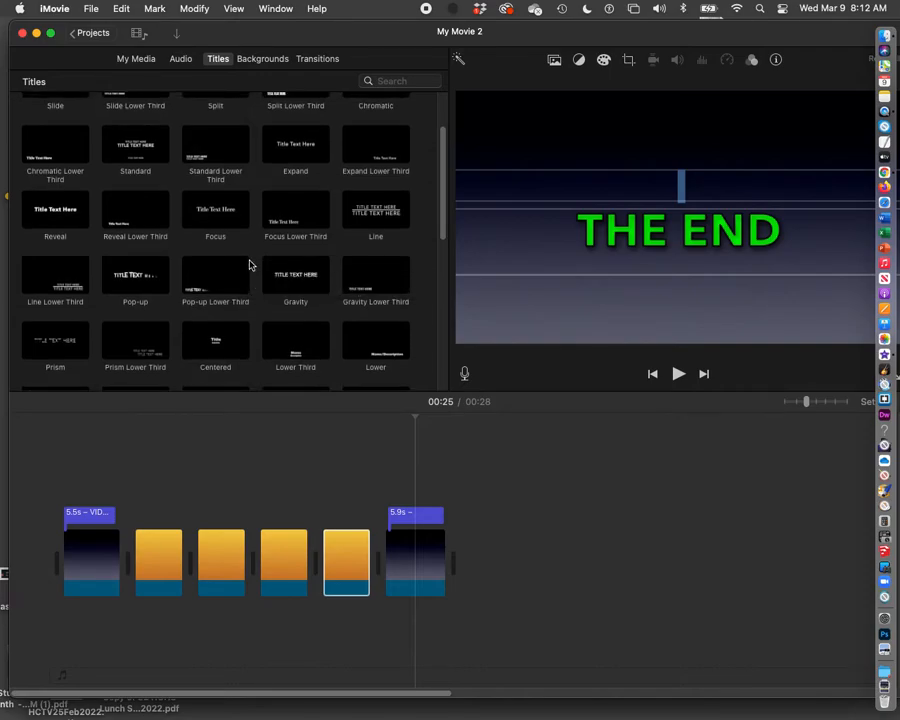
scroll(251, 263, up, 2)
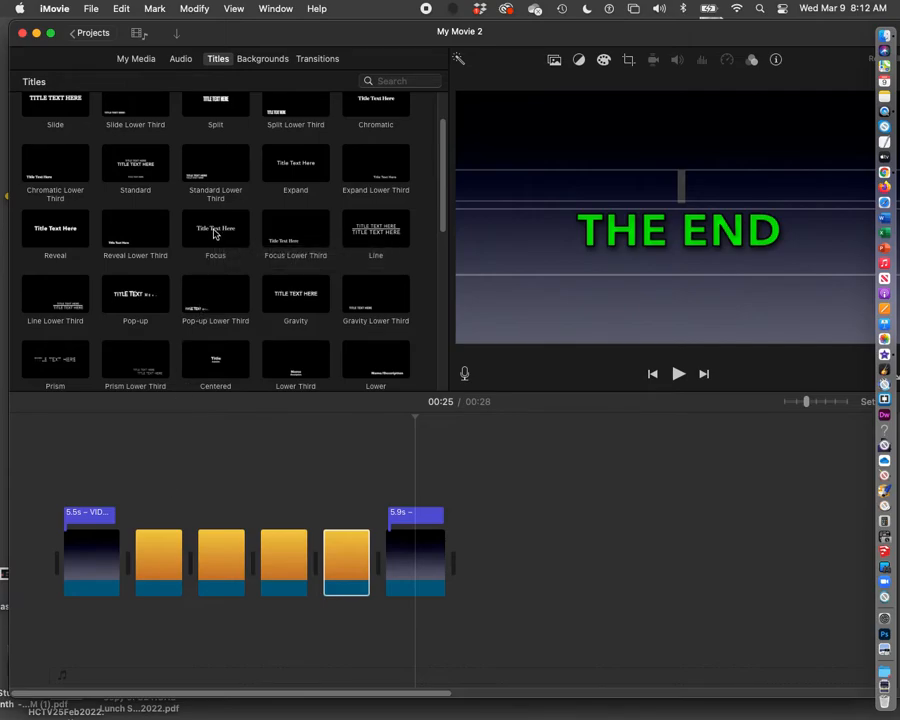
drag(221, 231, 137, 498)
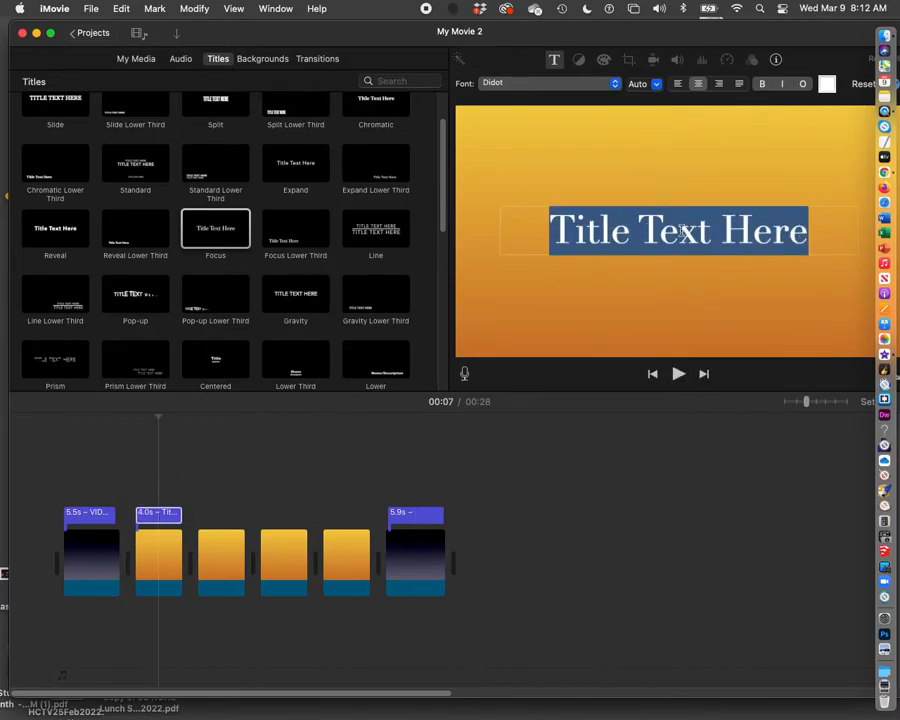
Step: Replace the Focus title's placeholder text with "Titles"
triple_click(616, 230)
text(T)
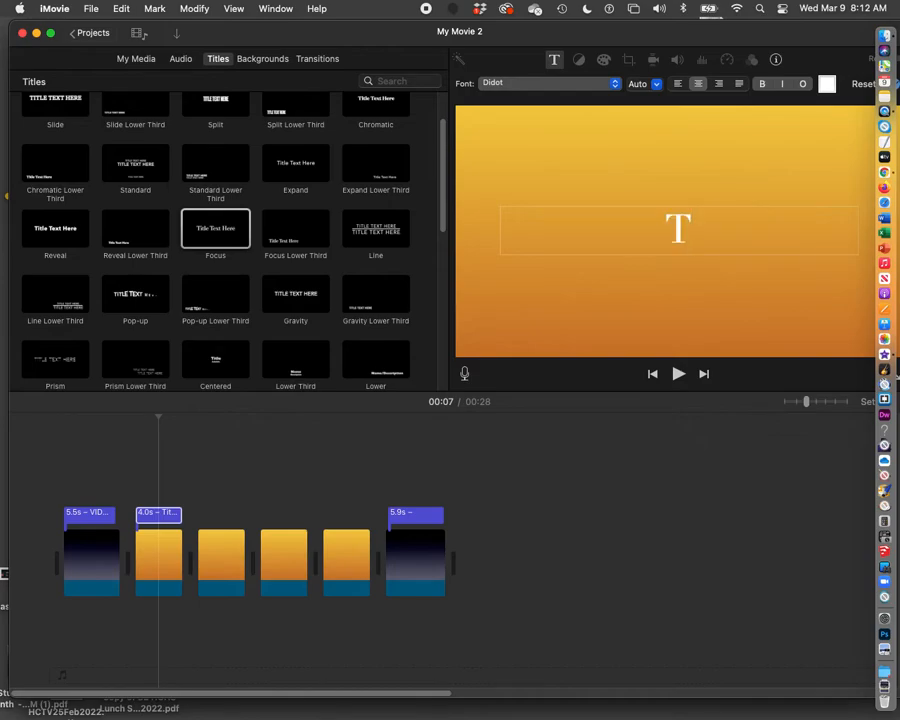
text(itles)
Step: Bring the full title controls into view and set the "Titles" text to the Avenir Next Bold font
drag(680, 32, 647, 30)
double_click(643, 231)
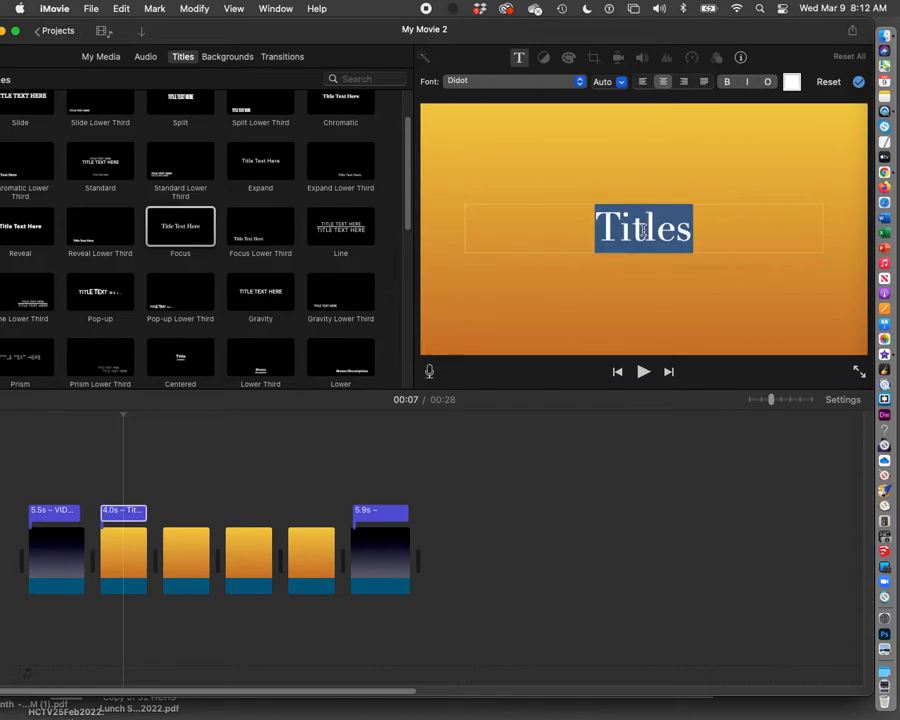
click(535, 83)
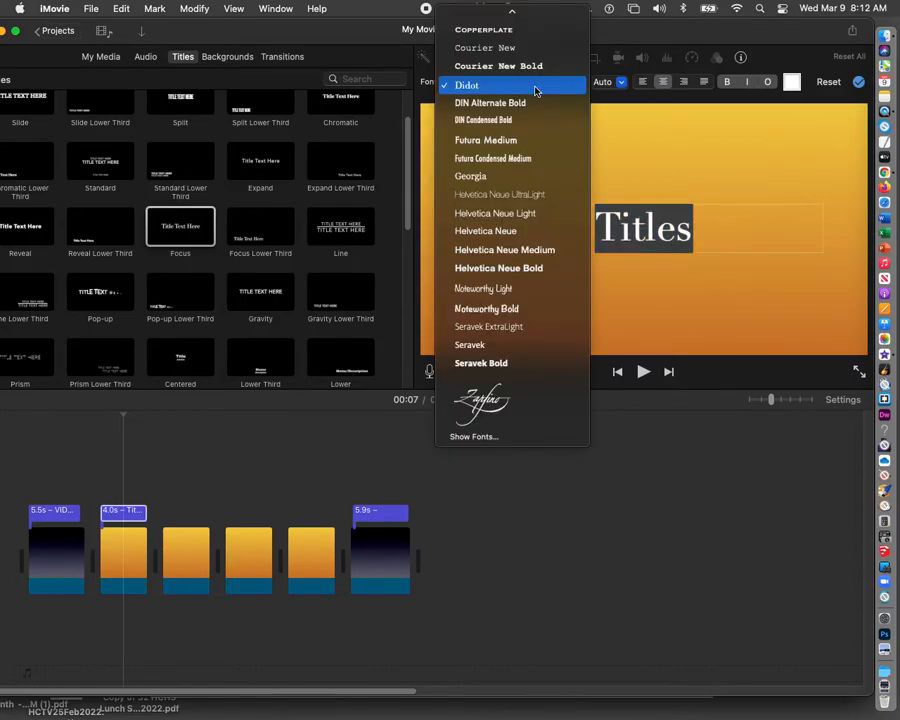
mouse_move(514, 8)
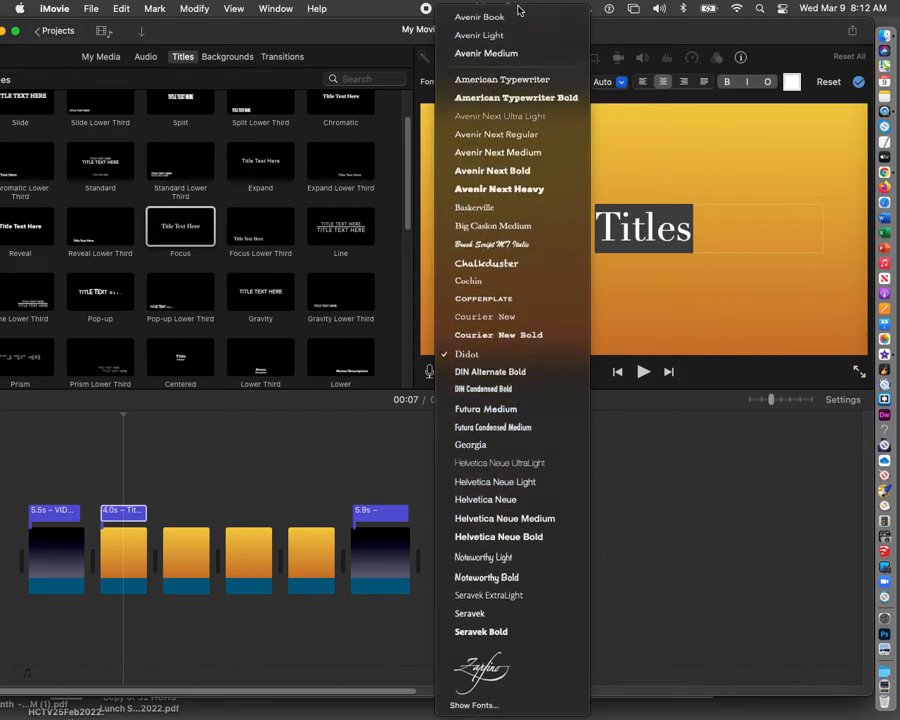
click(510, 170)
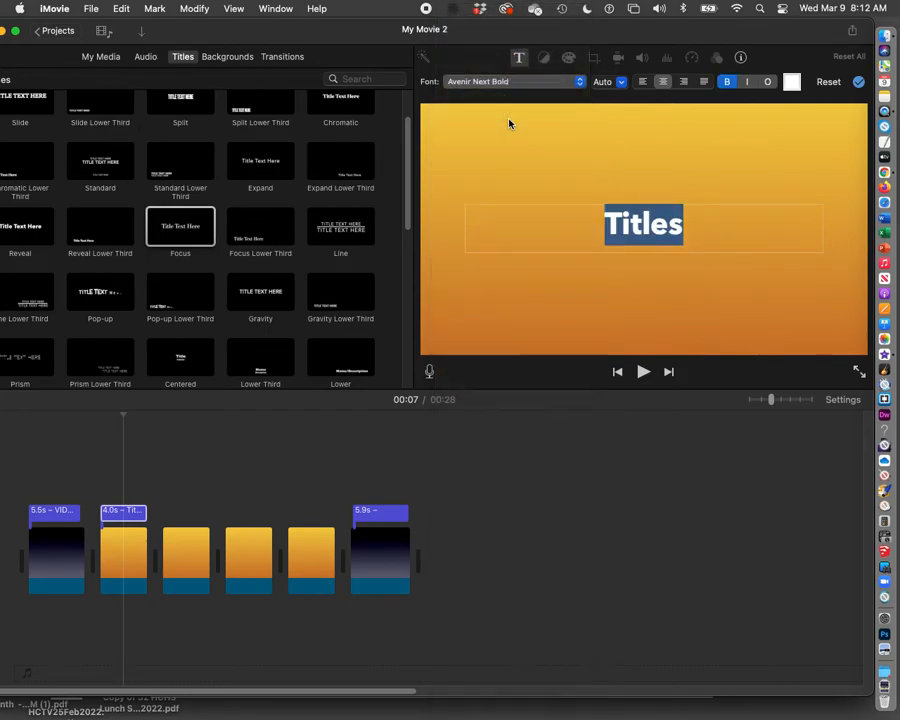
Step: Set the "Titles" text size to 146, add an outline, and apply the title edits
click(621, 82)
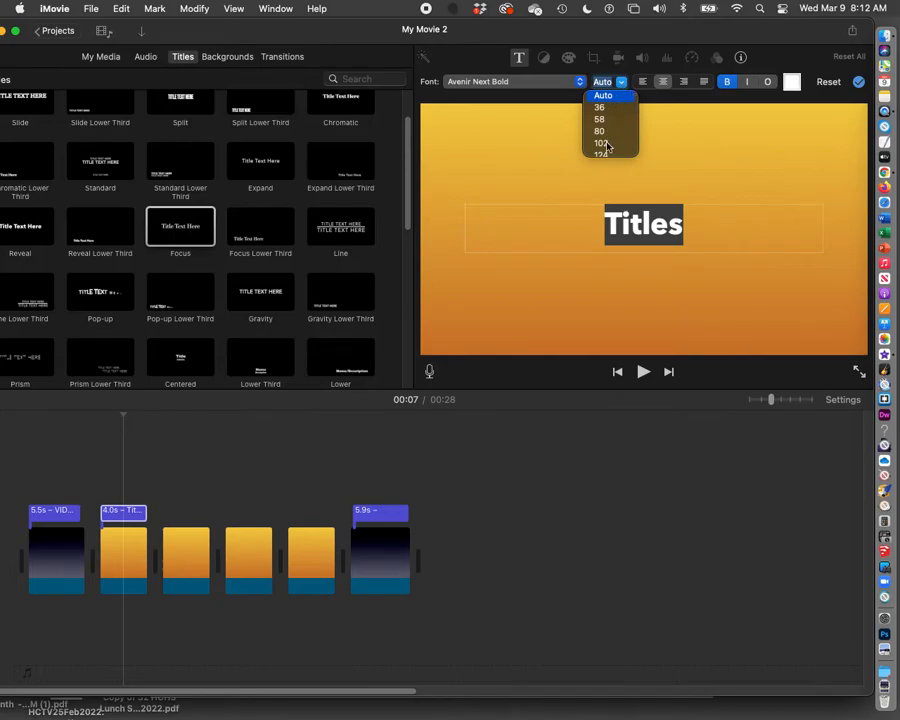
click(604, 143)
click(621, 82)
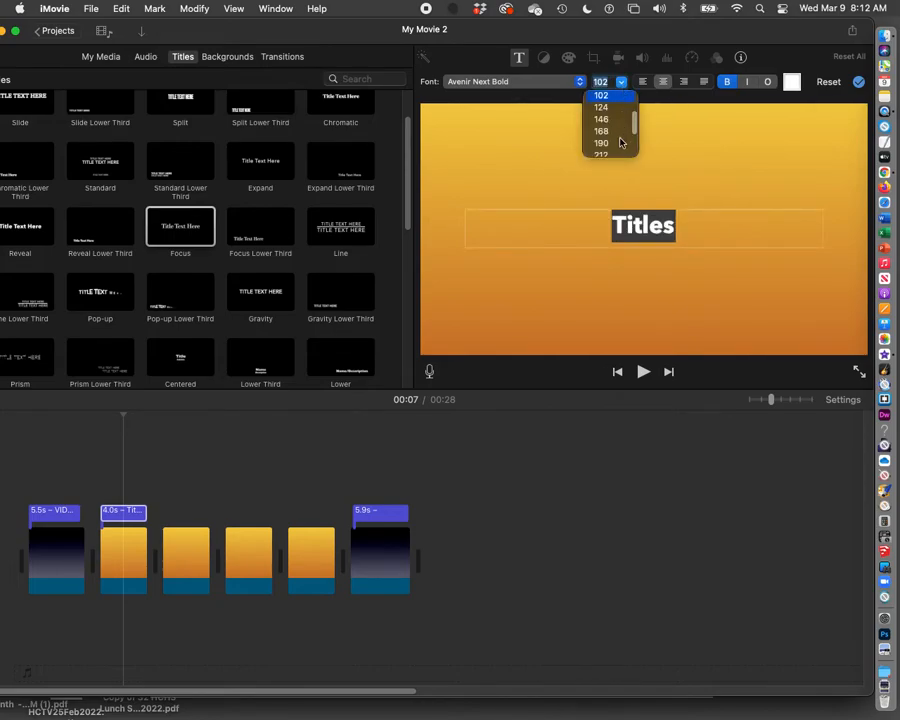
click(610, 107)
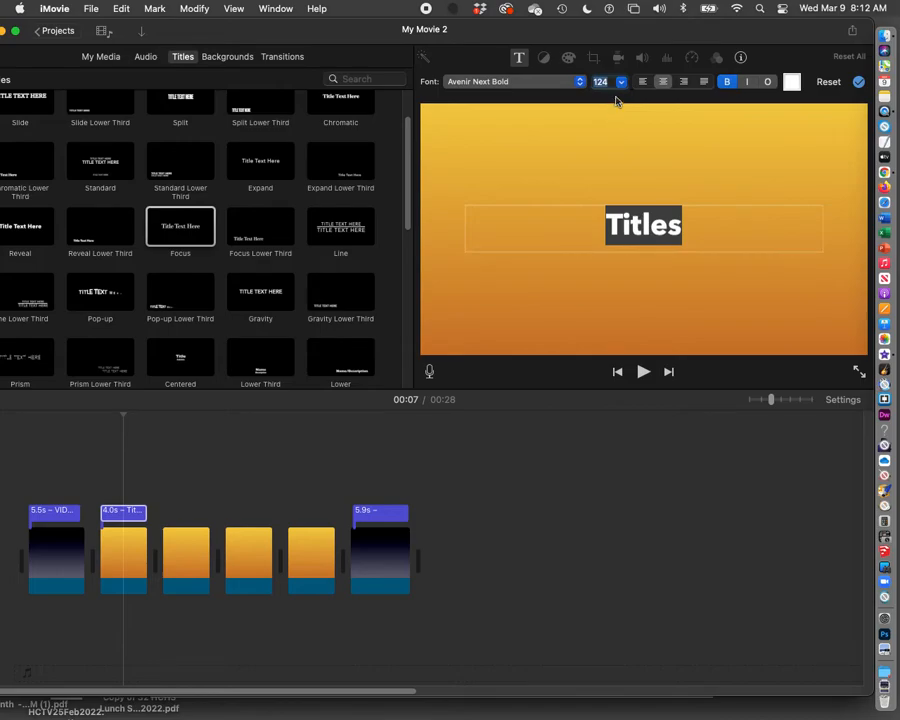
click(620, 84)
click(610, 109)
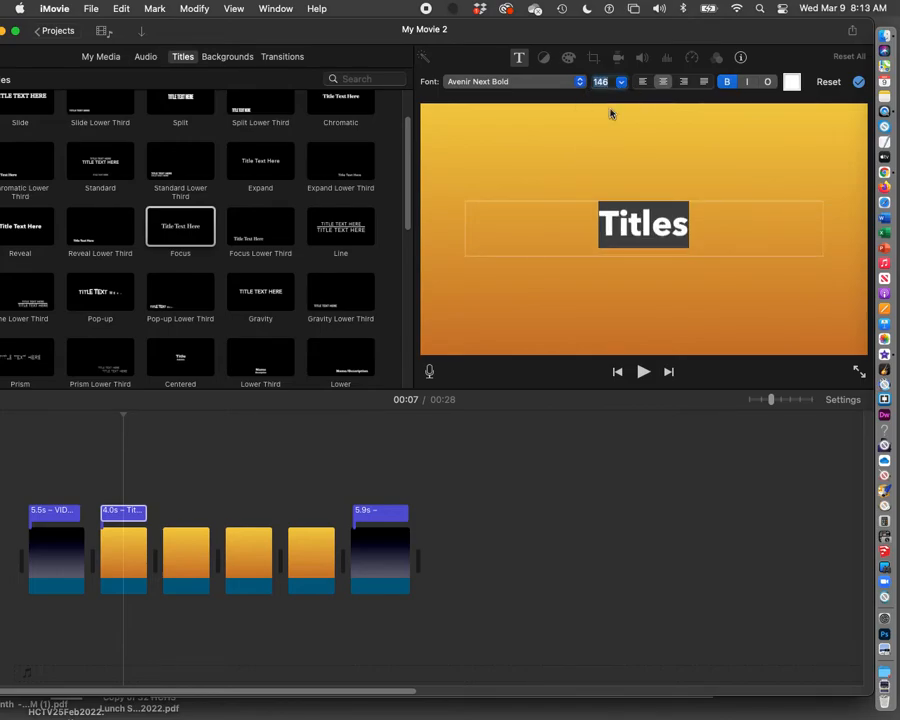
click(768, 82)
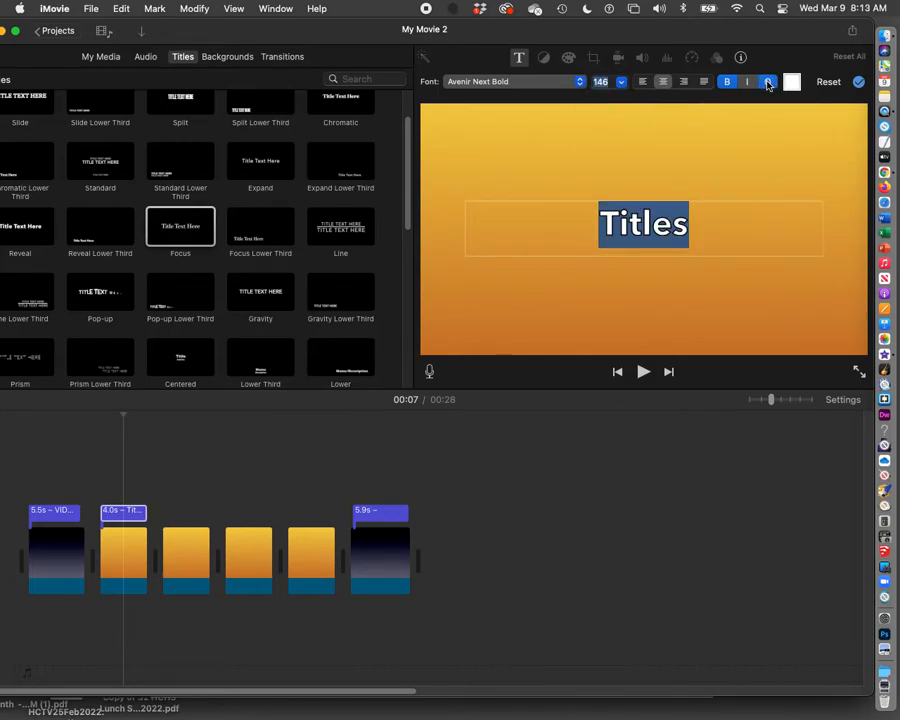
click(857, 85)
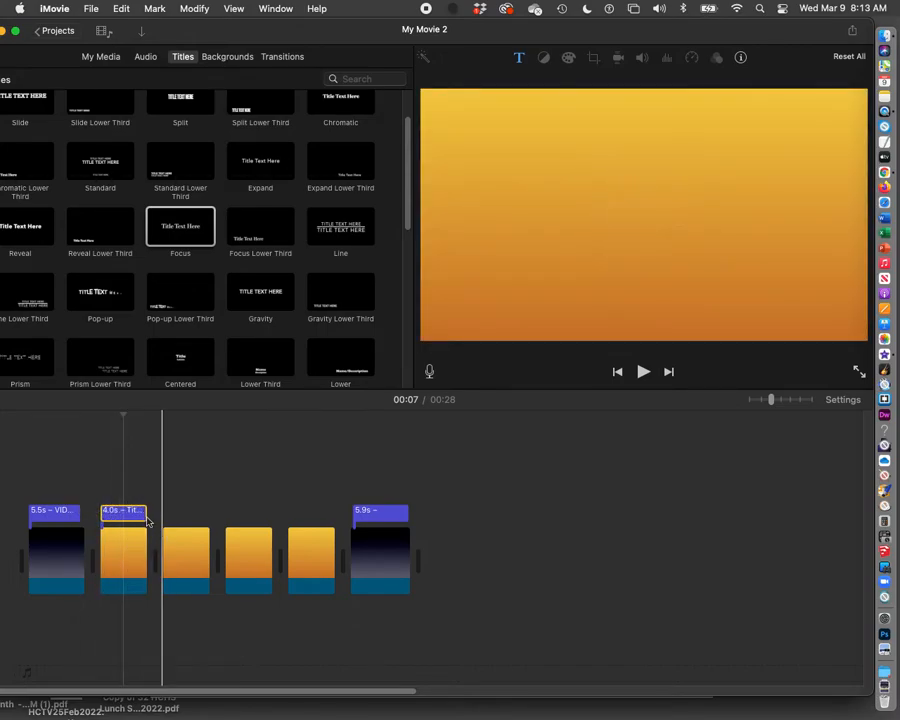
Step: Lengthen the first Gradient Yellow clip with its title at 4.8 s, and copy that title over the second one, lengthened to 5.0 s
drag(146, 544, 154, 512)
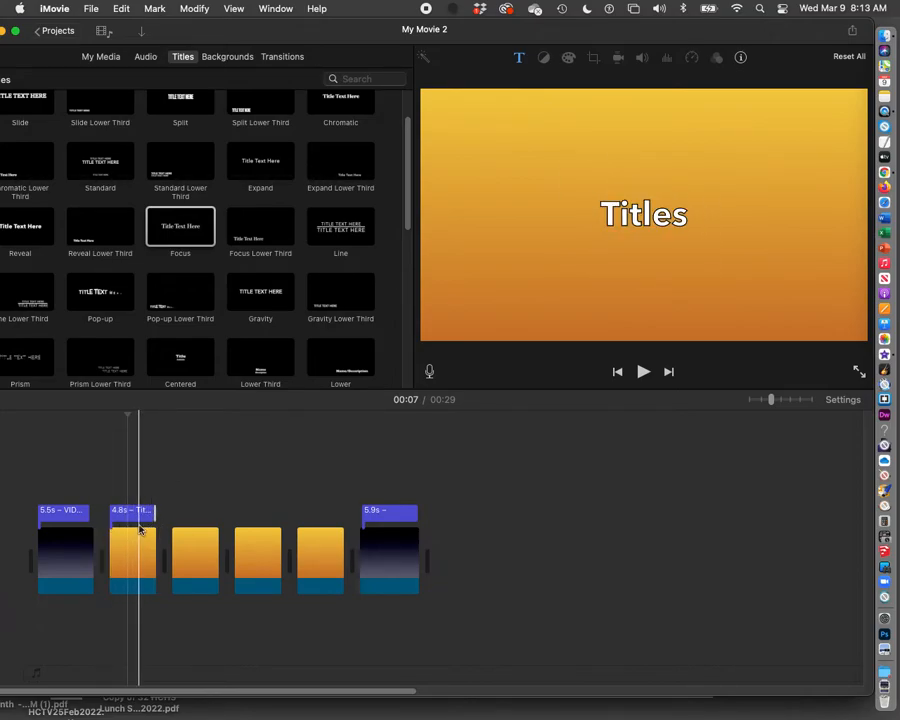
click(132, 514)
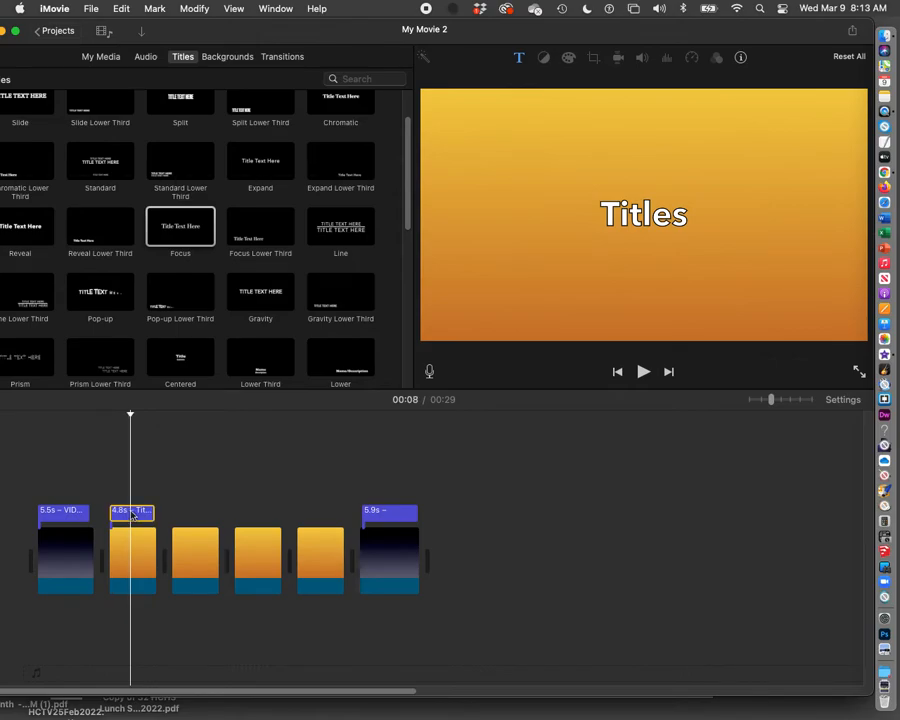
click(170, 519)
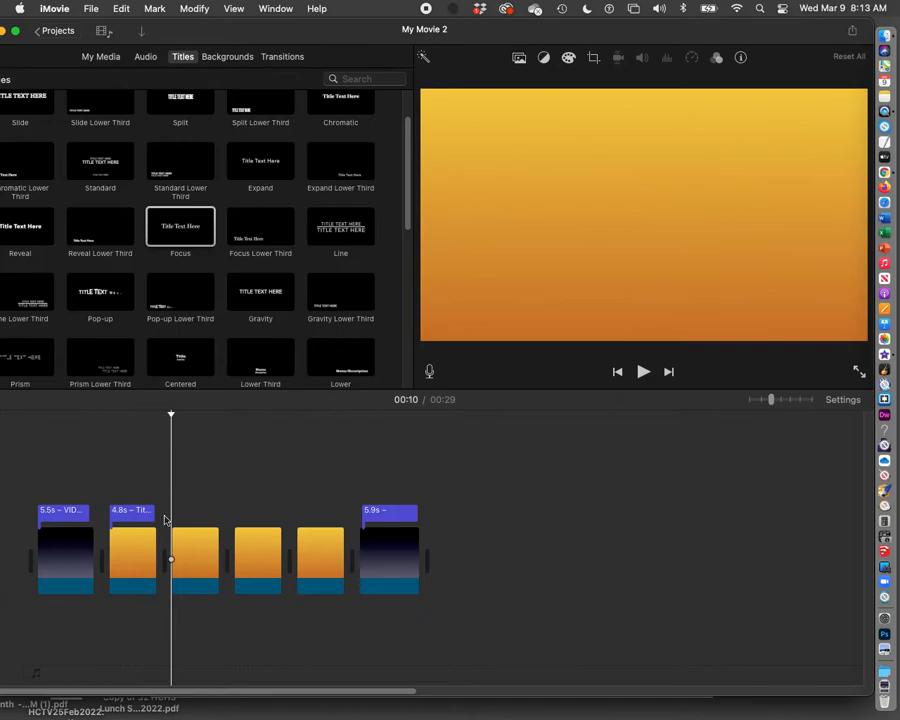
key(super+v)
mouse_move(219, 540)
mouse_down()
mouse_move(233, 542)
mouse_move(222, 545)
mouse_up()
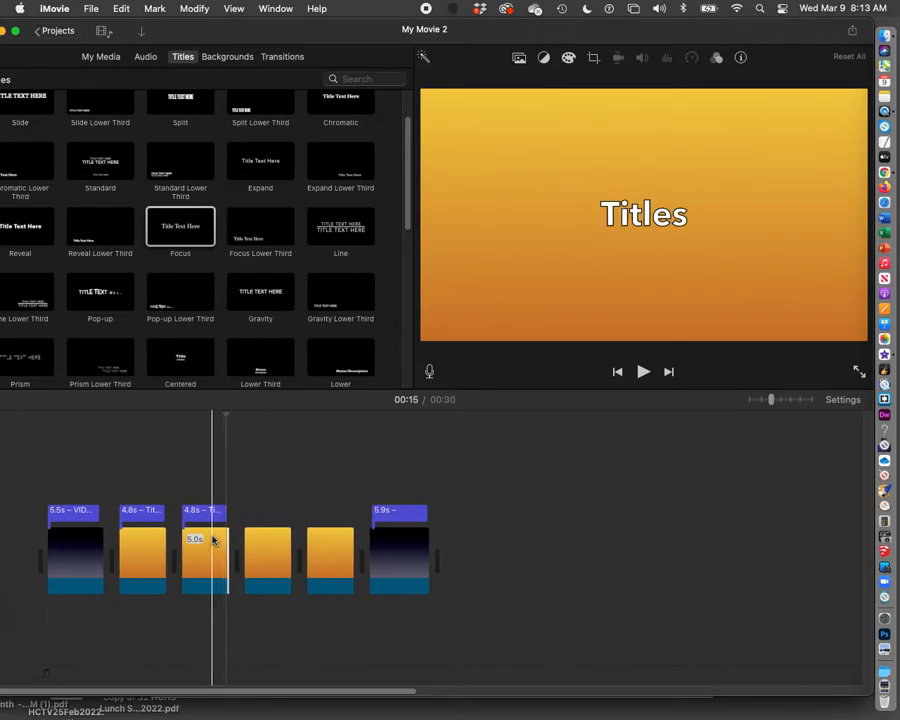
Step: Change the title text over the second Gradient Yellow clip to "Transitions" and apply the edit
click(197, 545)
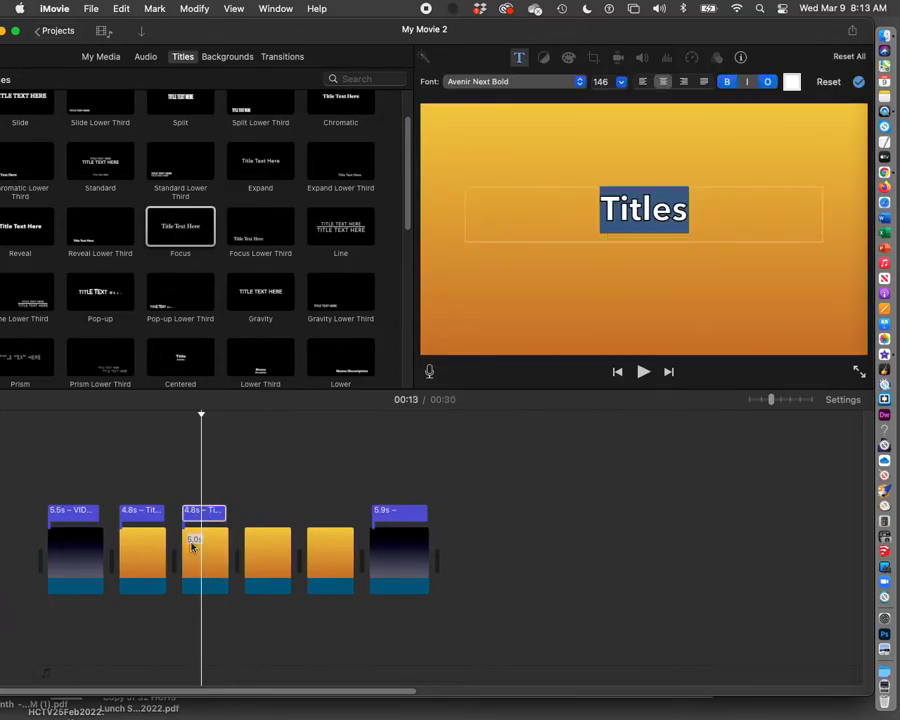
text(Transi)
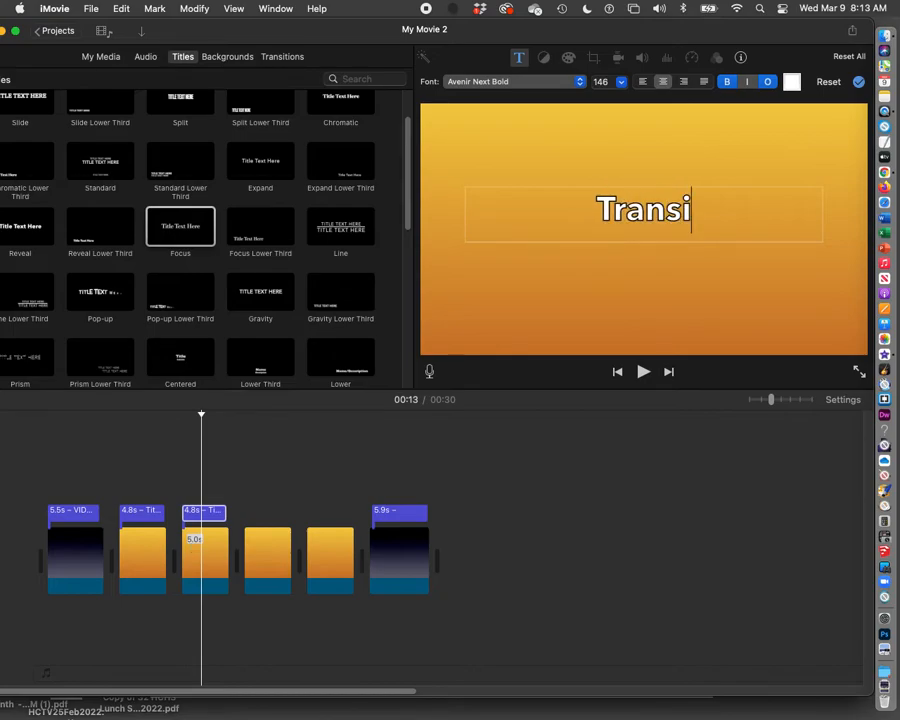
text(tion)
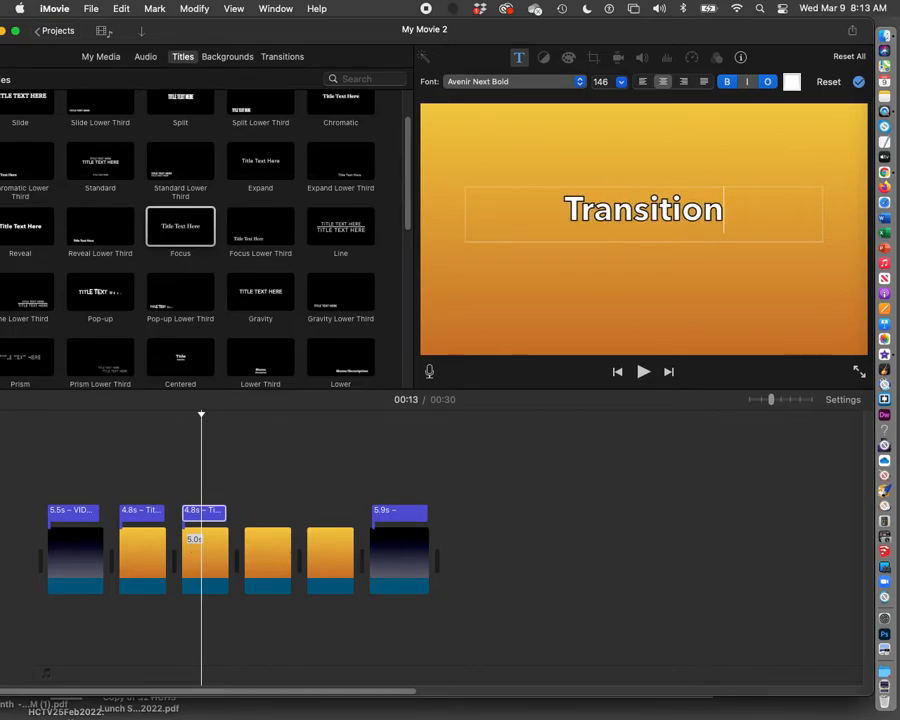
text(s)
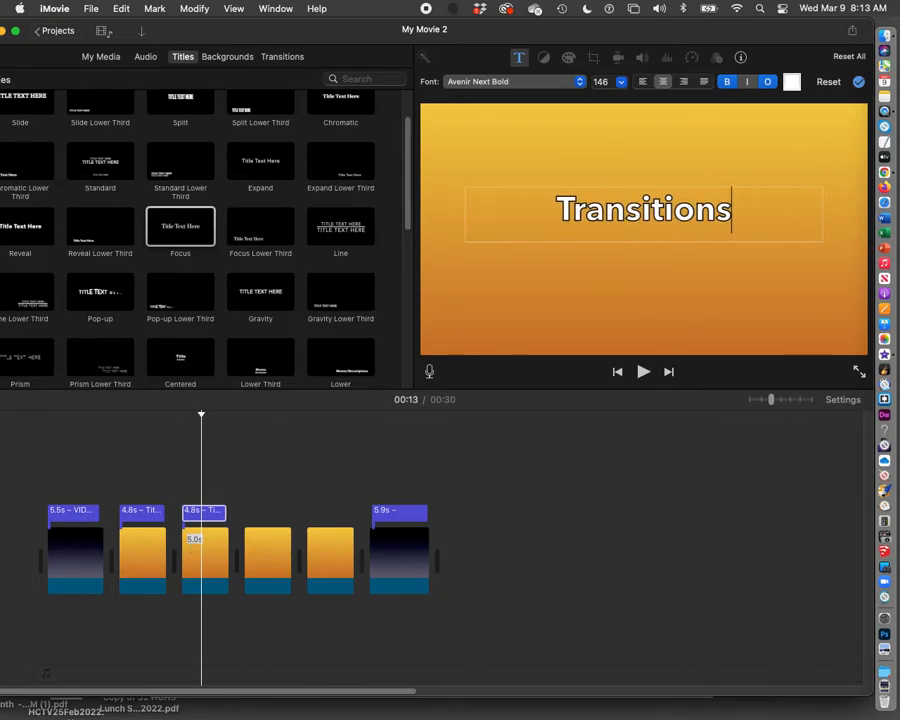
click(858, 82)
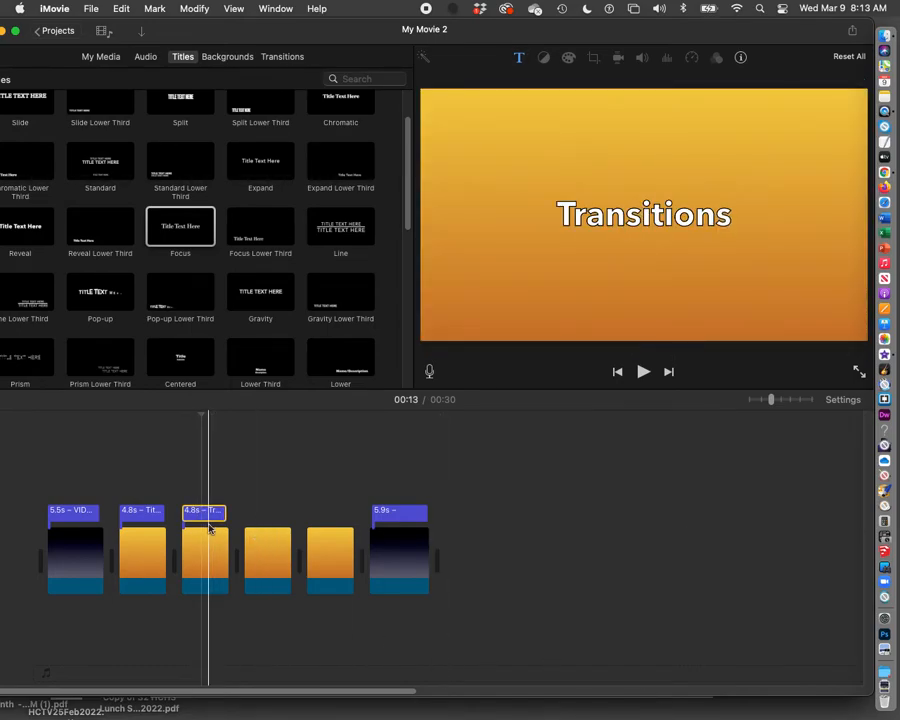
drag(228, 529, 229, 529)
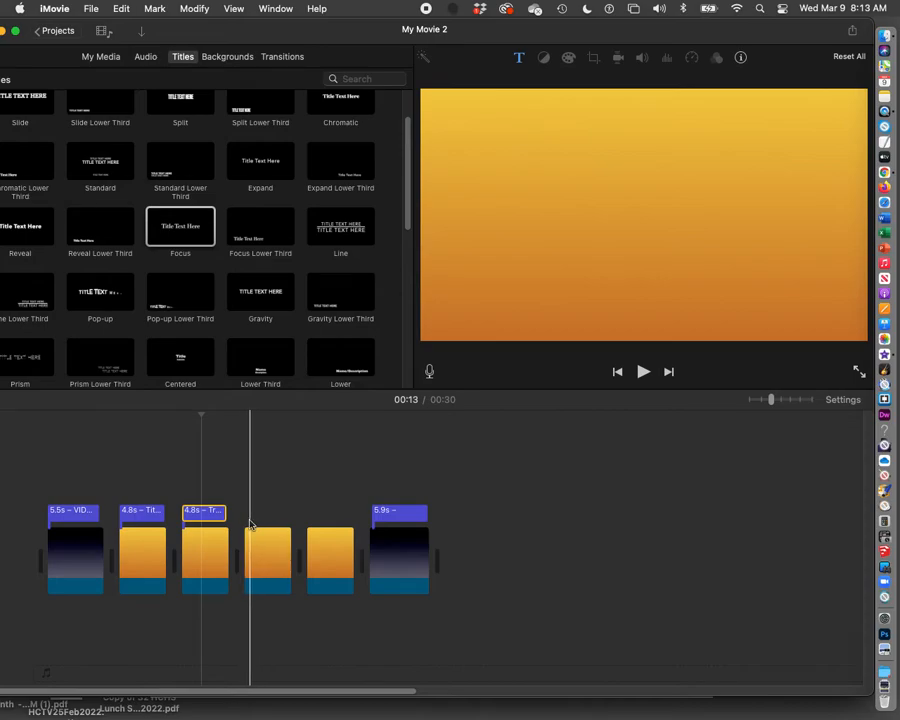
Step: Paste the copied "Titles" title over the third Gradient Yellow clip and lengthen that clip to cover the whole title
click(246, 525)
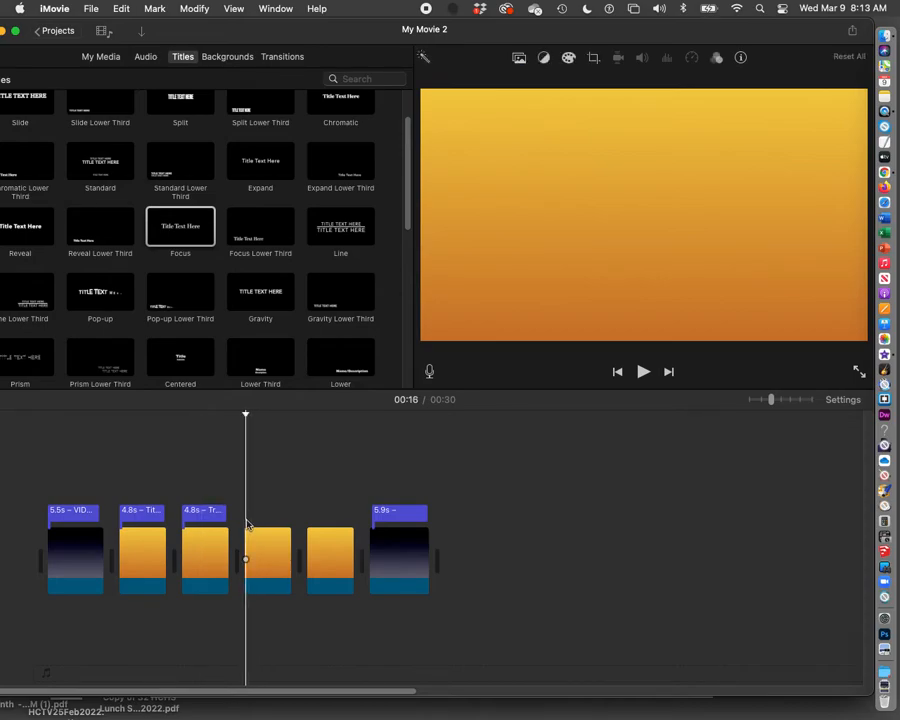
drag(291, 540, 305, 540)
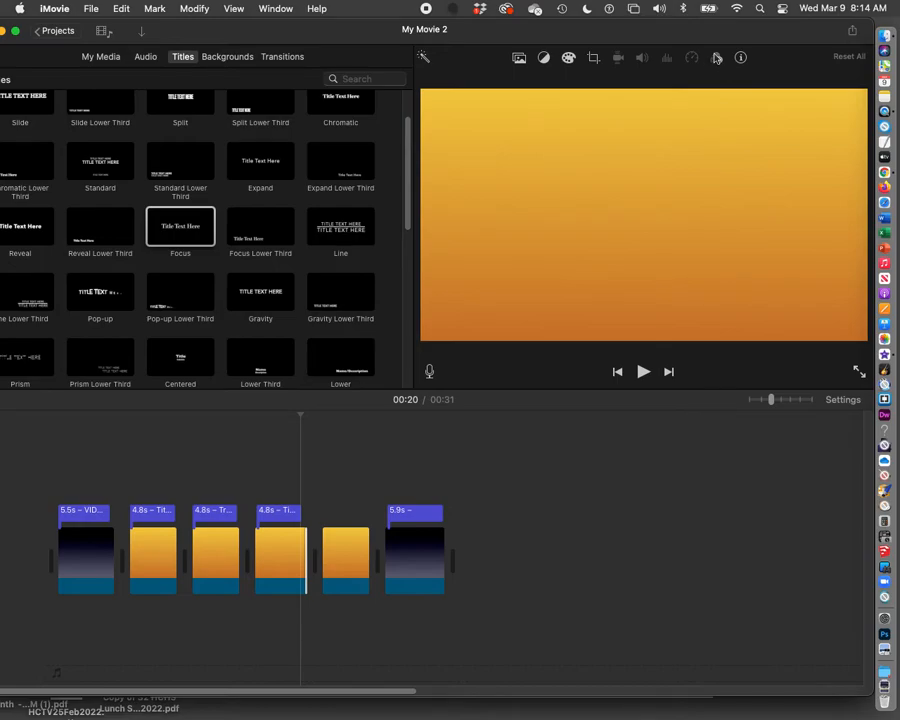
Step: Look through the available clip filters for the third Gradient Yellow clip without choosing one
click(716, 58)
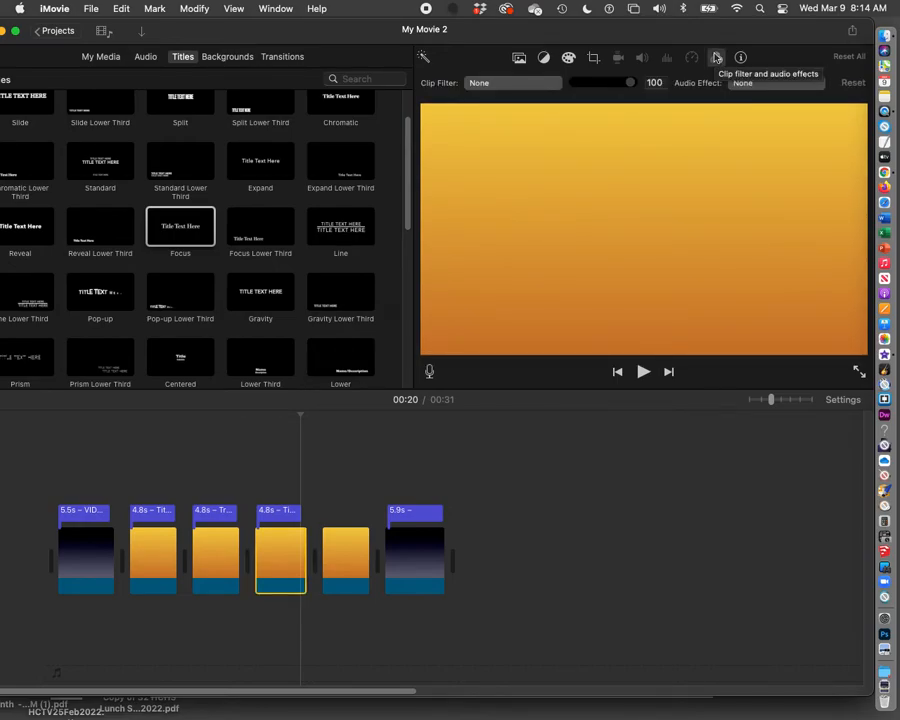
click(545, 85)
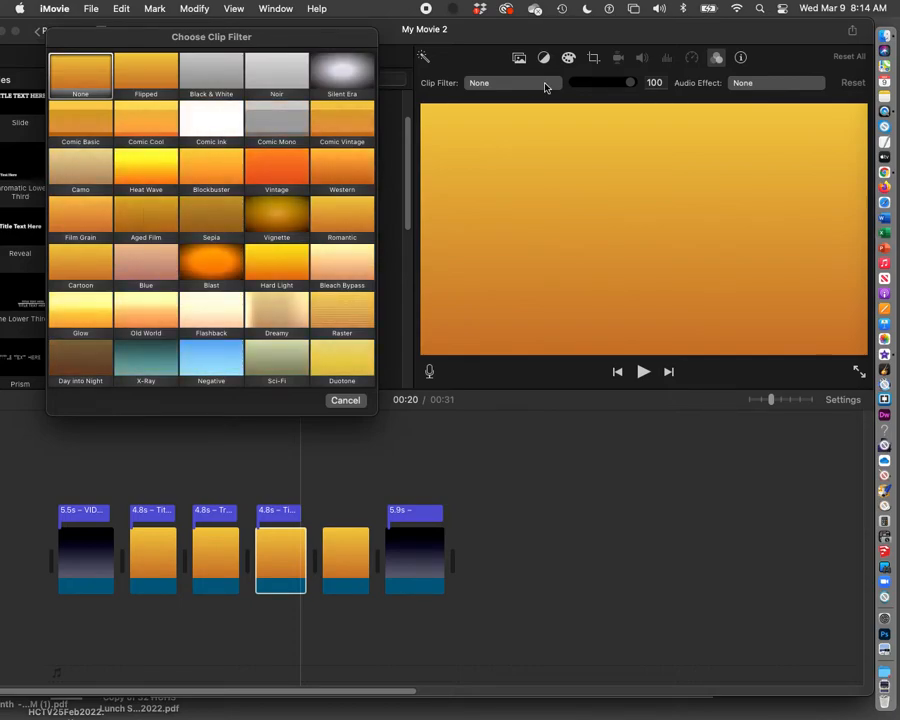
click(343, 401)
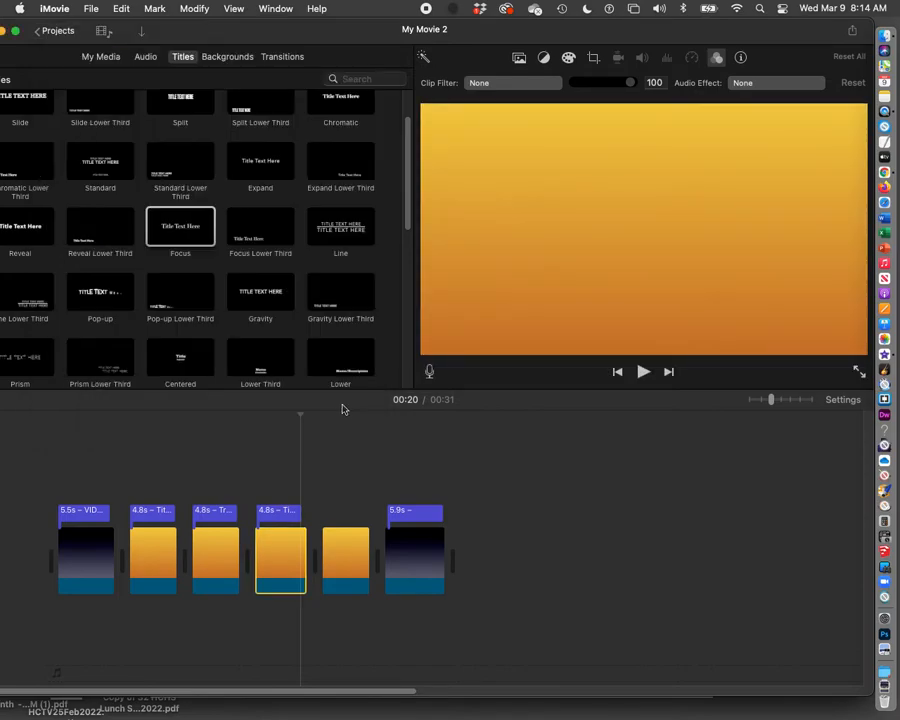
Step: Paste the copied title over the fourth Gradient Yellow clip and change the third clip's title text to "Clip Filters"
click(328, 528)
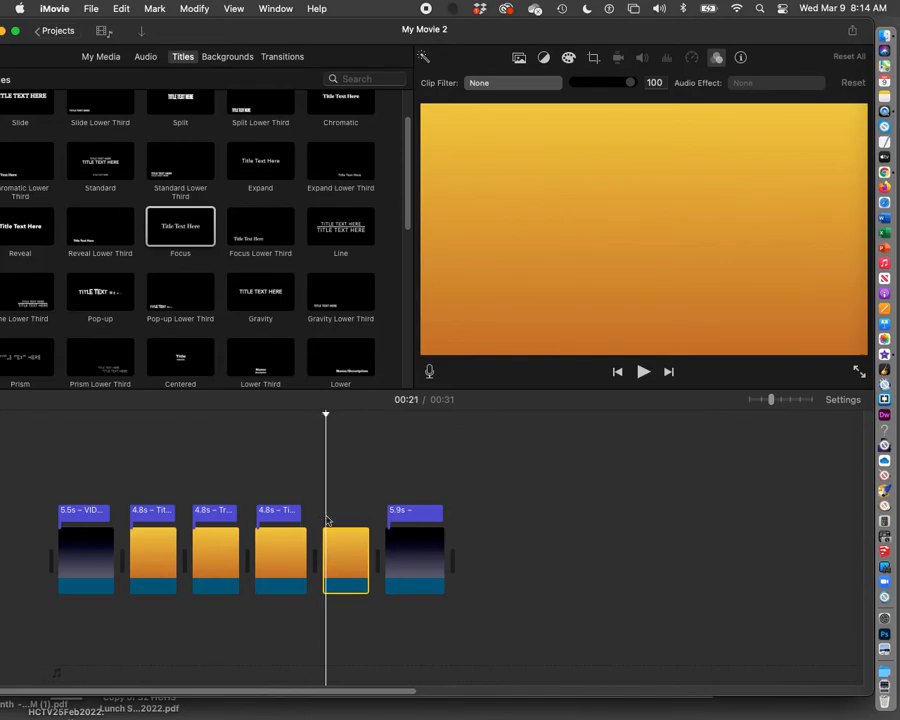
key(super+v)
click(259, 516)
click(267, 518)
double_click(267, 514)
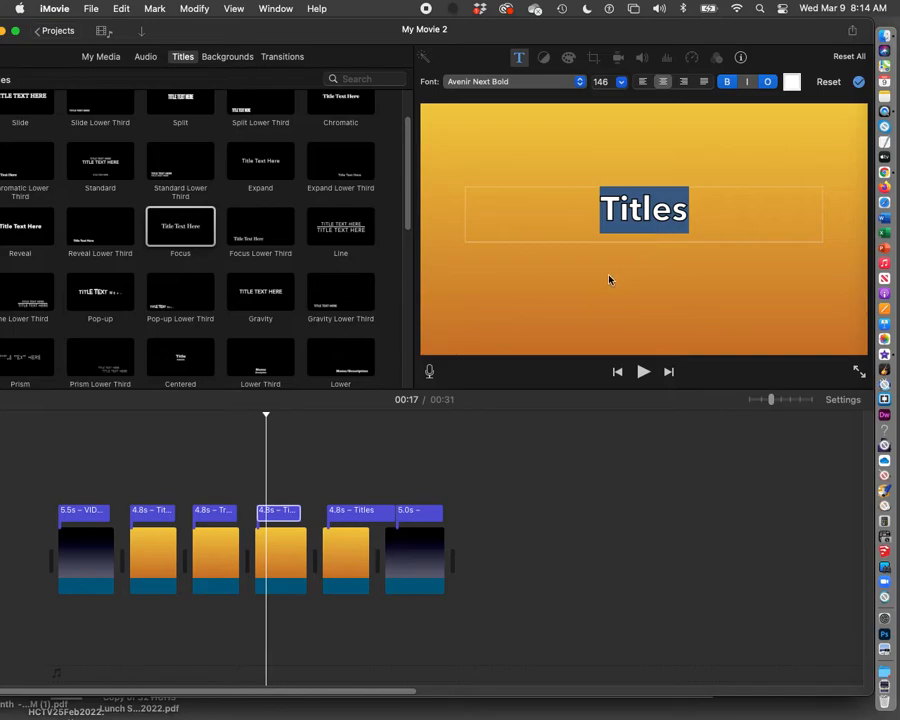
text(Clip )
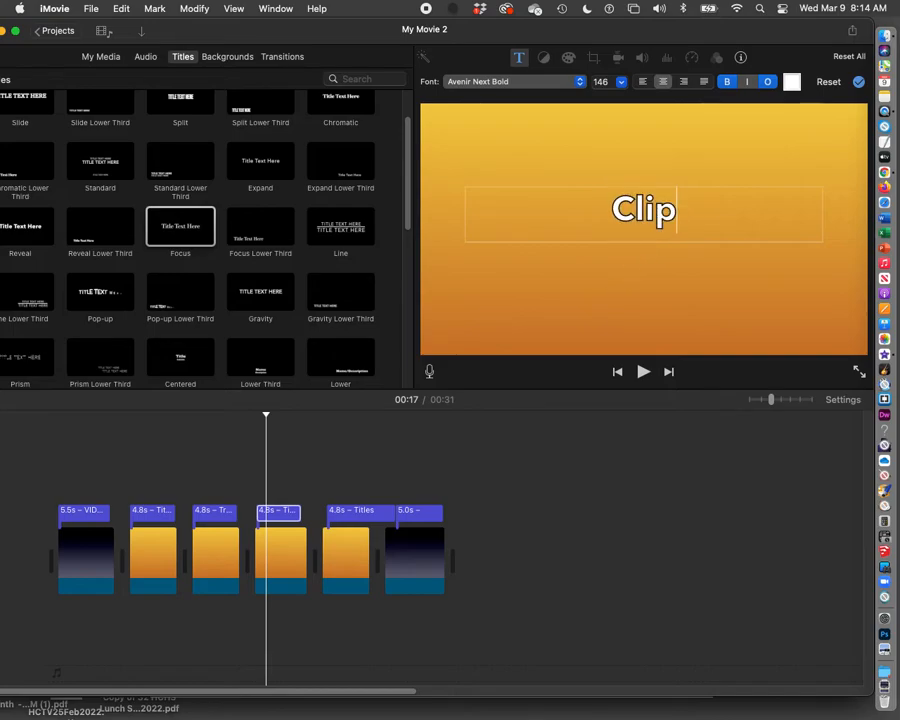
text(Filters)
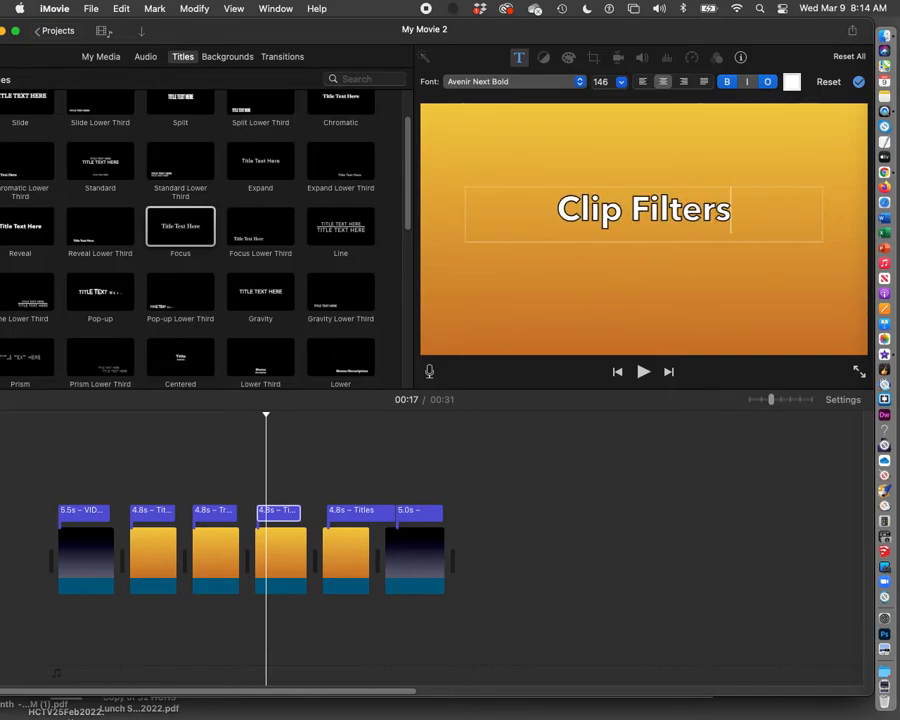
click(857, 83)
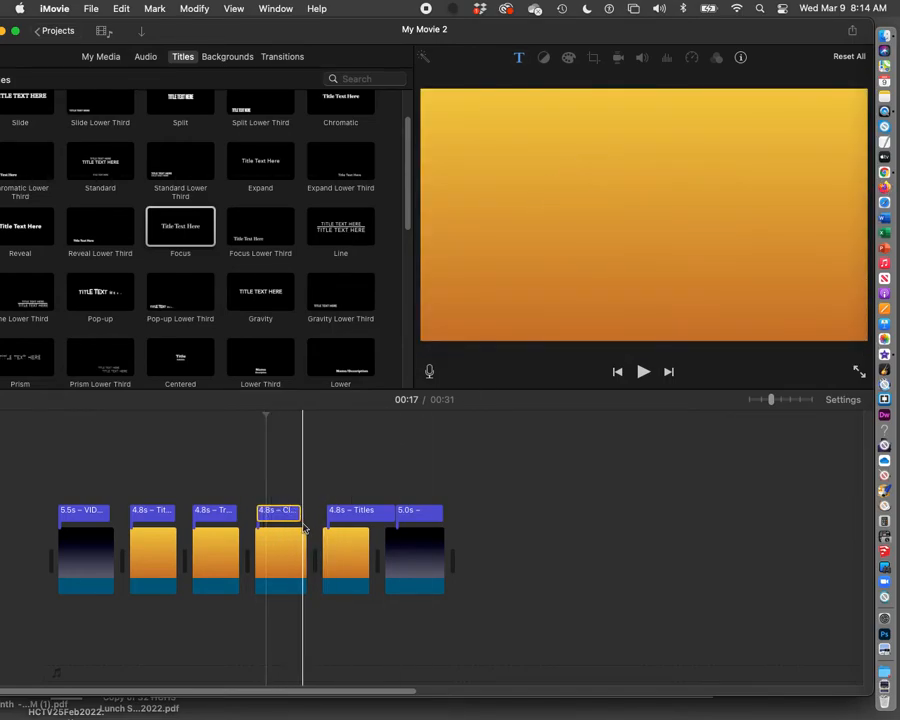
Step: Extend the "Clip Filters" title to 5.2 s and lengthen the fourth Gradient Yellow clip to cover its title
drag(302, 513, 306, 517)
drag(366, 540, 381, 540)
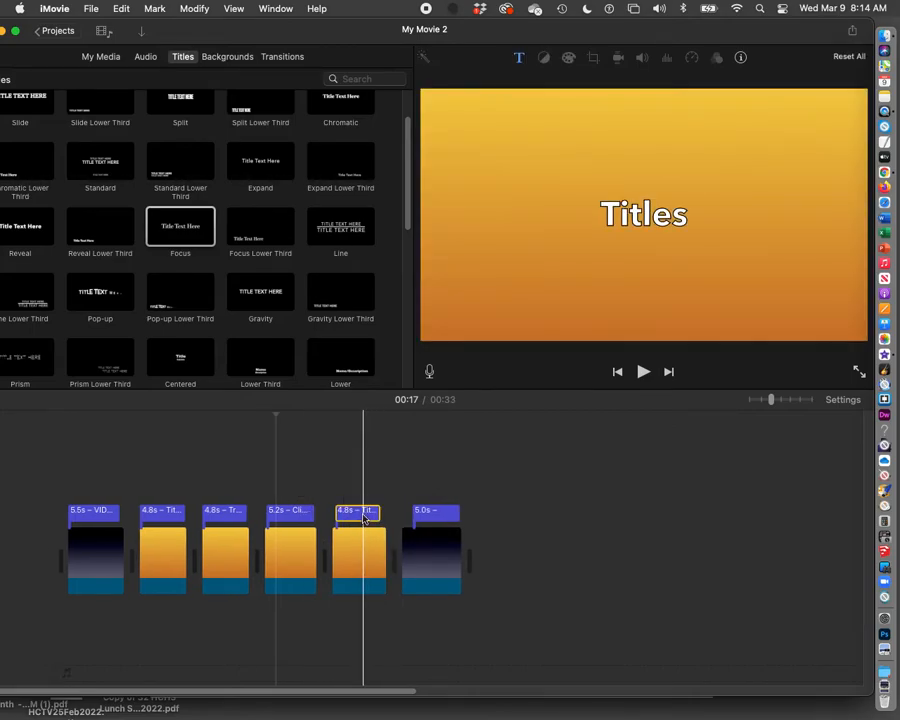
Step: Open the fourth clip's title for editing and check the section names in the assignment PDF in Chrome
double_click(360, 513)
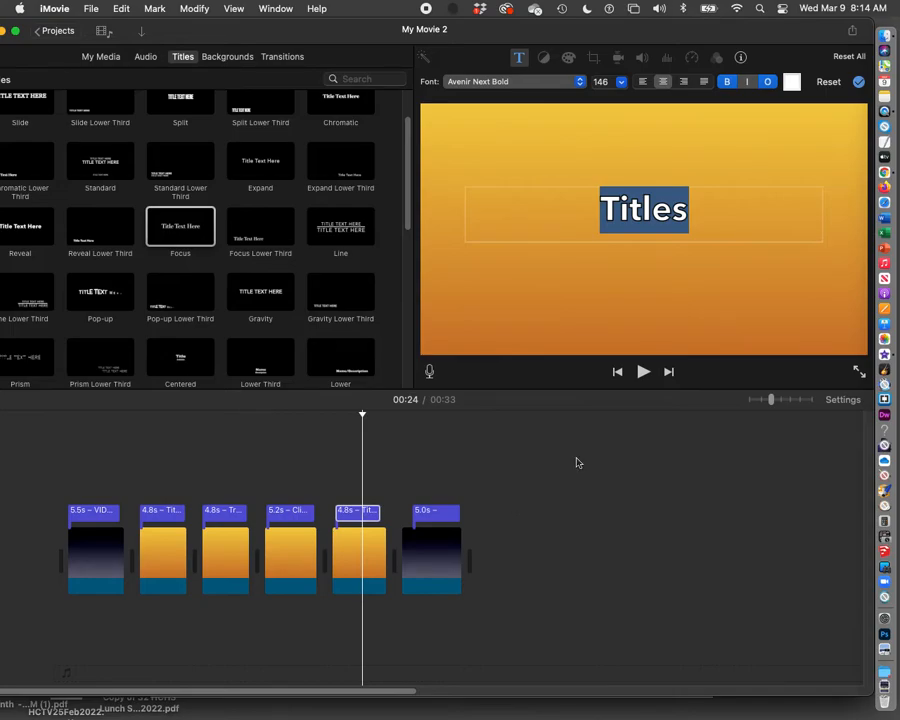
click(884, 172)
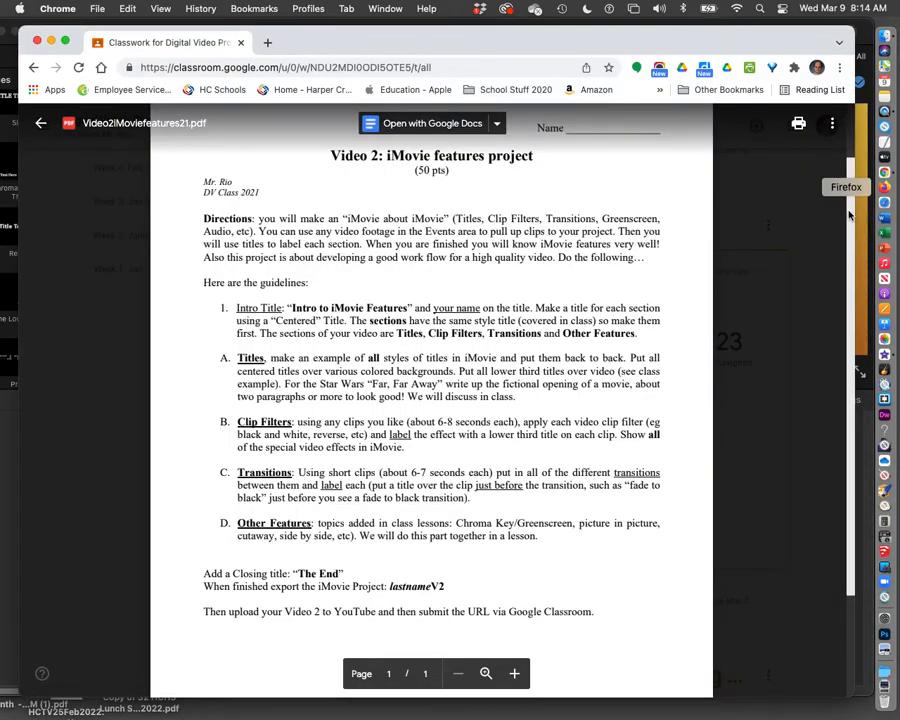
click(52, 41)
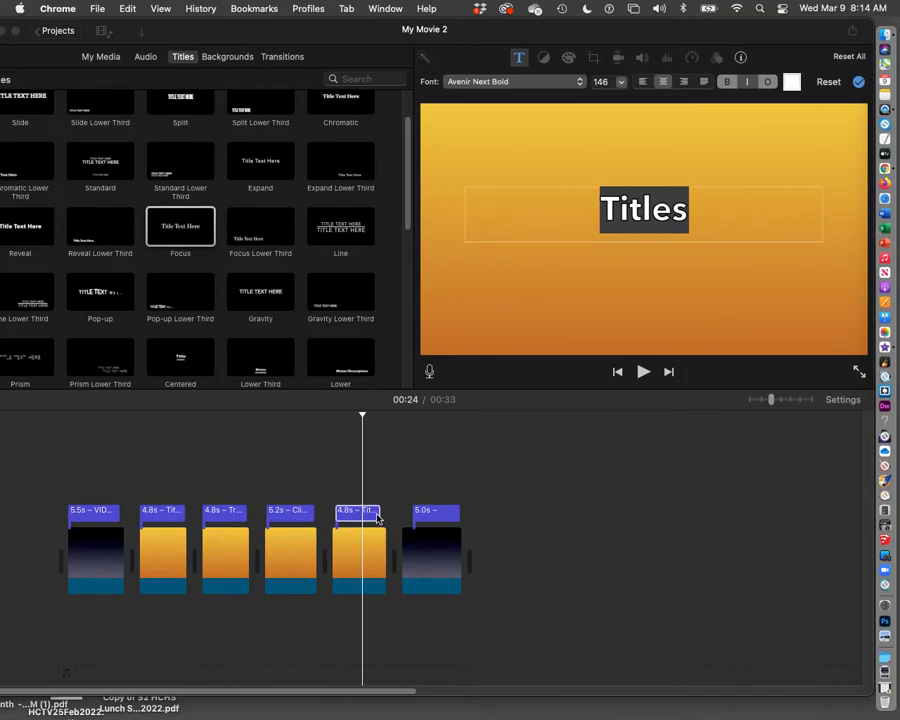
Step: Extend the fourth Gradient Yellow clip's title to 5.3 s and change its text to "Other Features"
click(377, 513)
drag(380, 513, 335, 511)
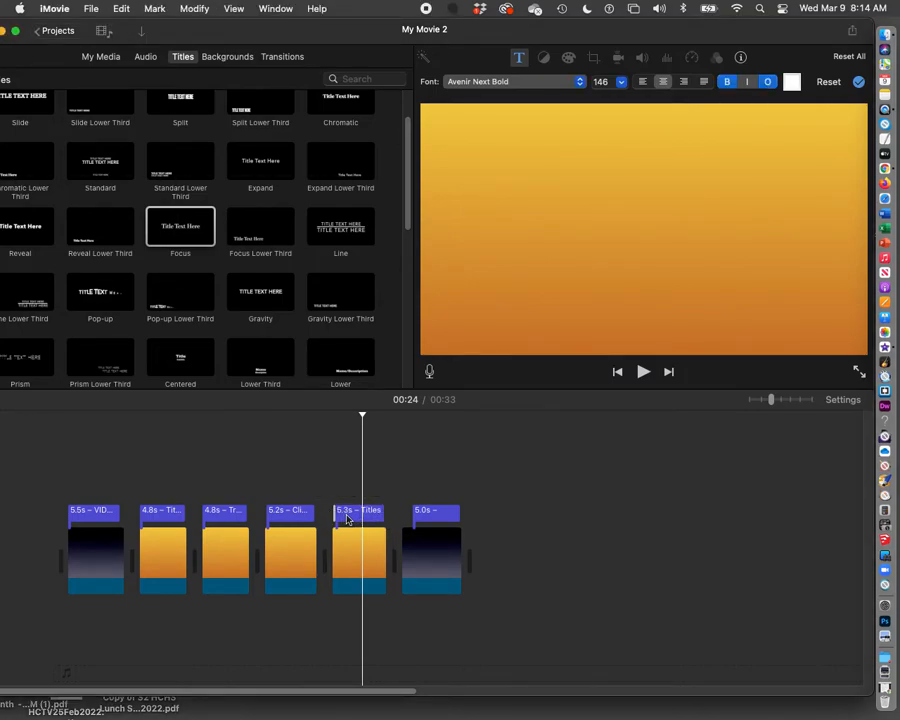
click(350, 519)
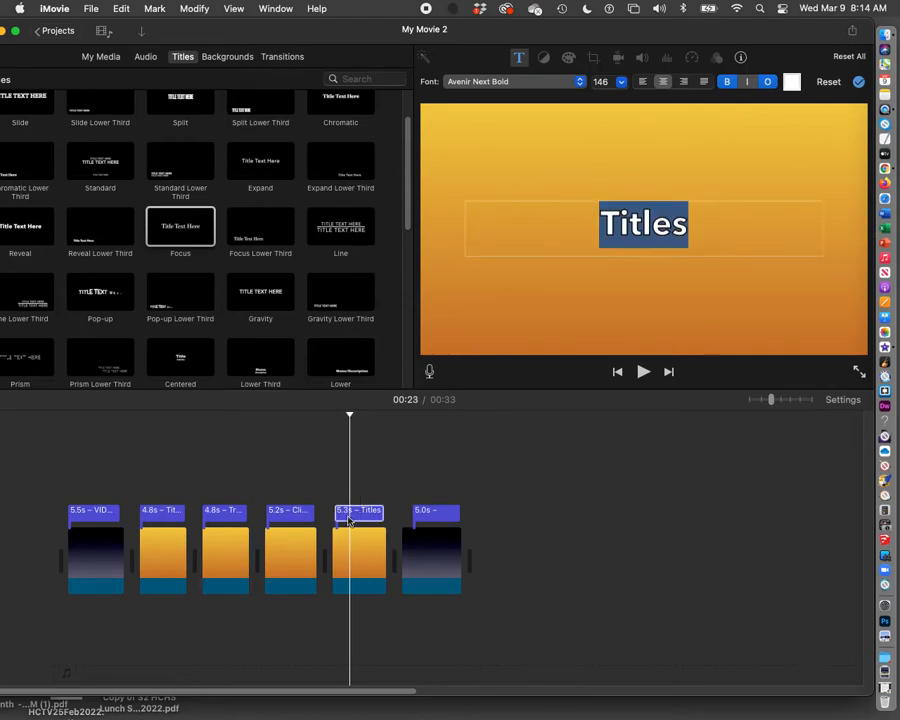
text(Other )
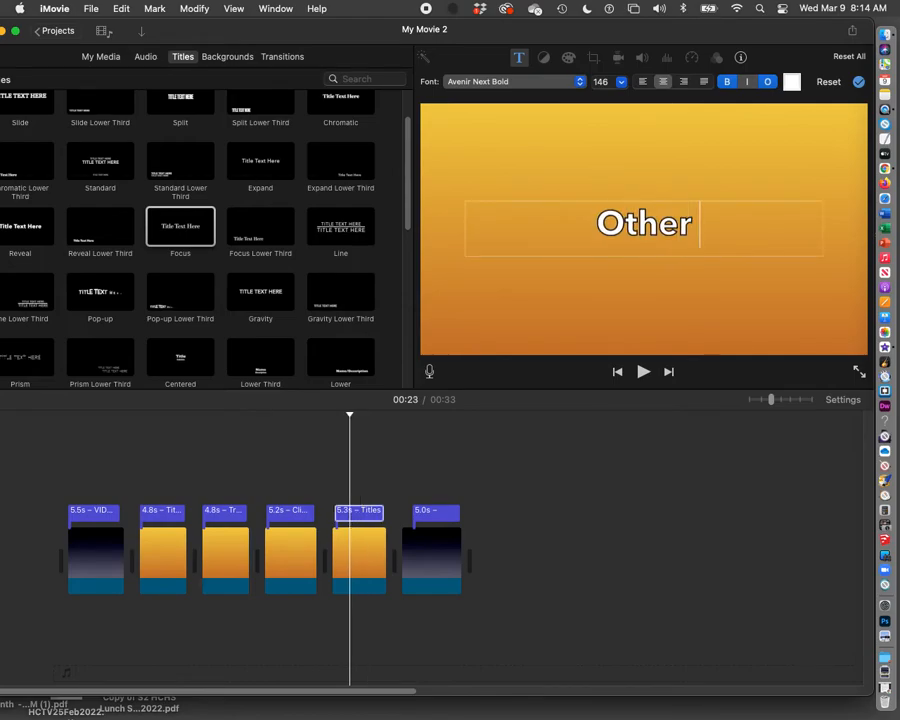
text(Features)
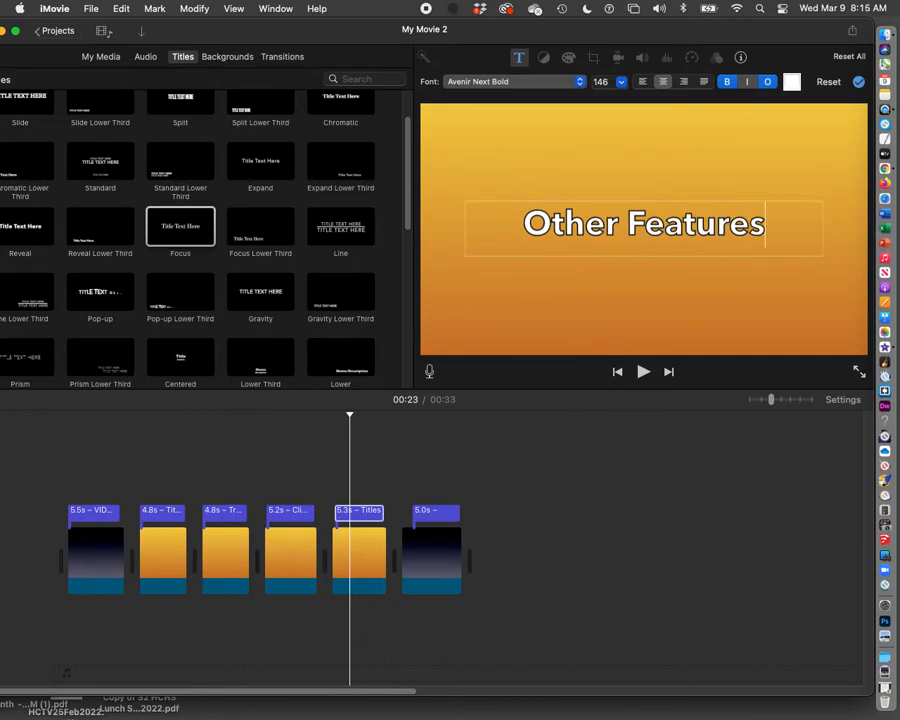
click(859, 83)
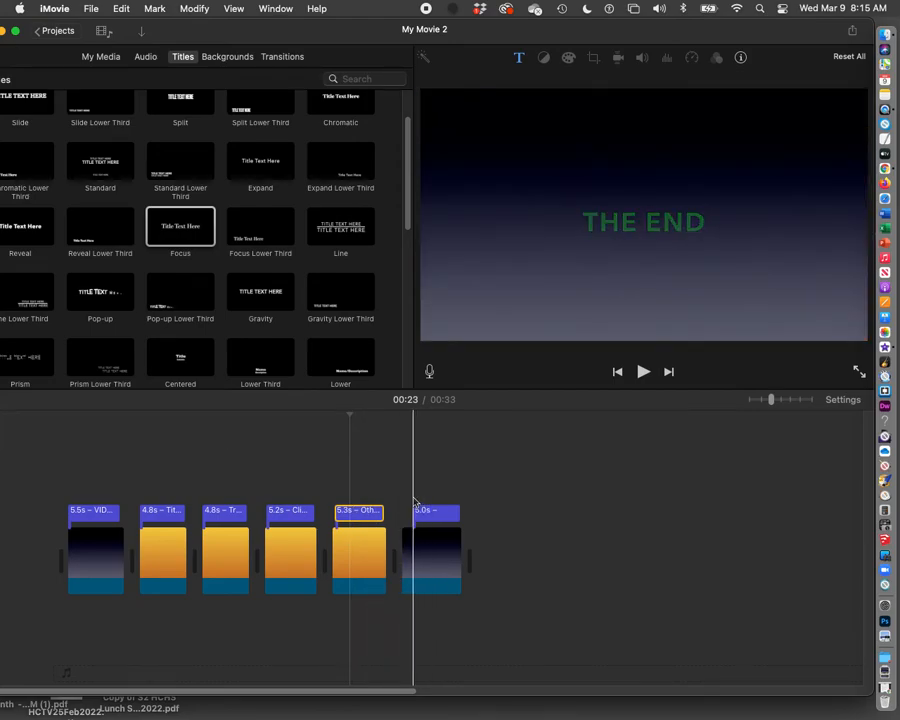
Step: Extend the "THE END" title to 5.9 s and reposition the iMovie window to show the whole browser
drag(412, 512, 410, 512)
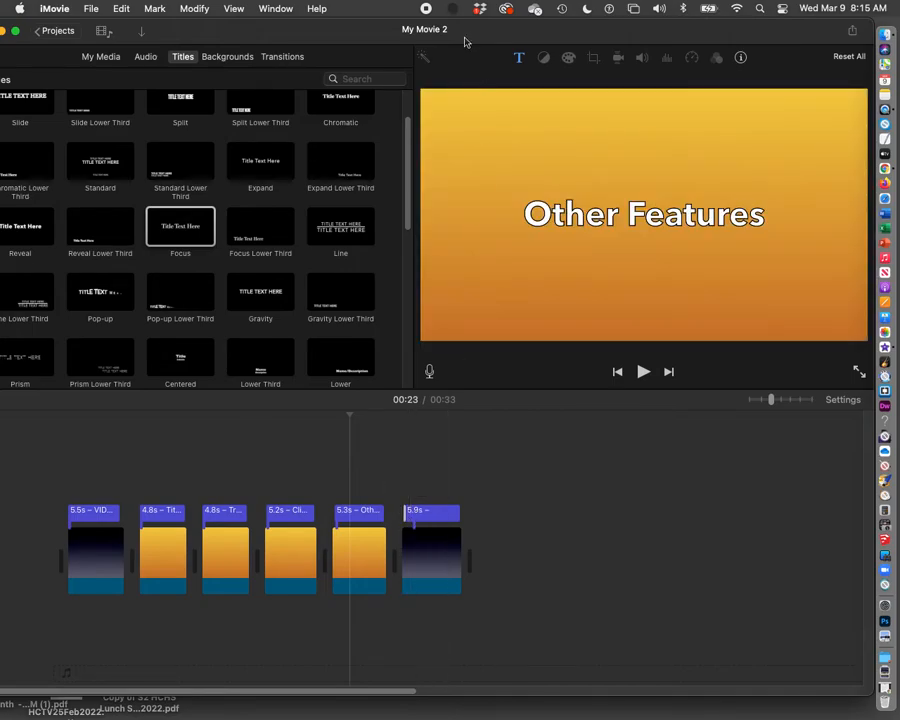
drag(464, 42, 501, 35)
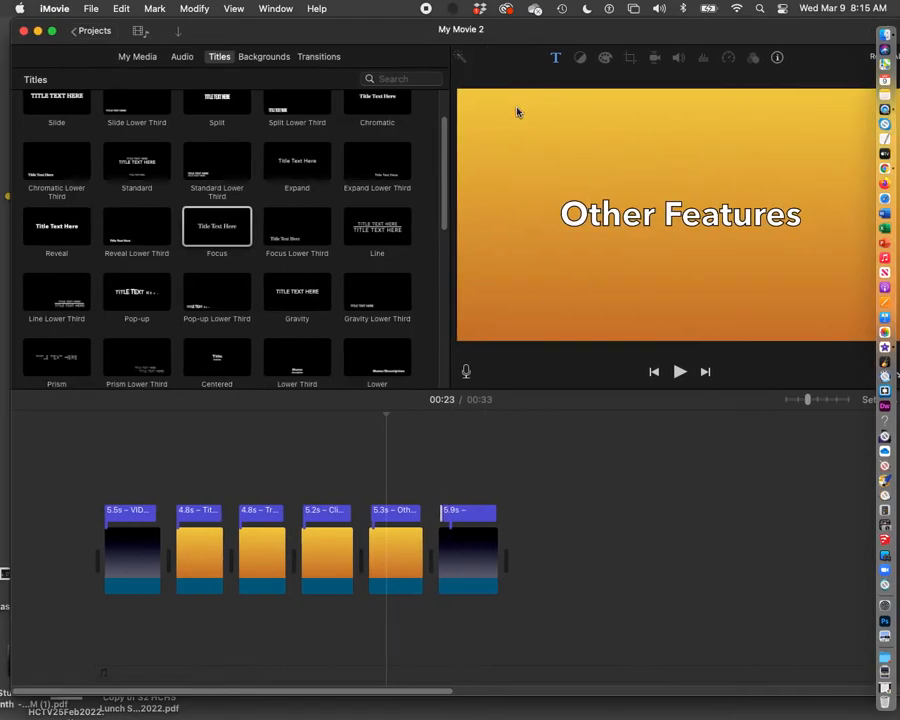
Step: Add Fade to Black transitions between all the clips and after the closing "THE END" clip
click(319, 57)
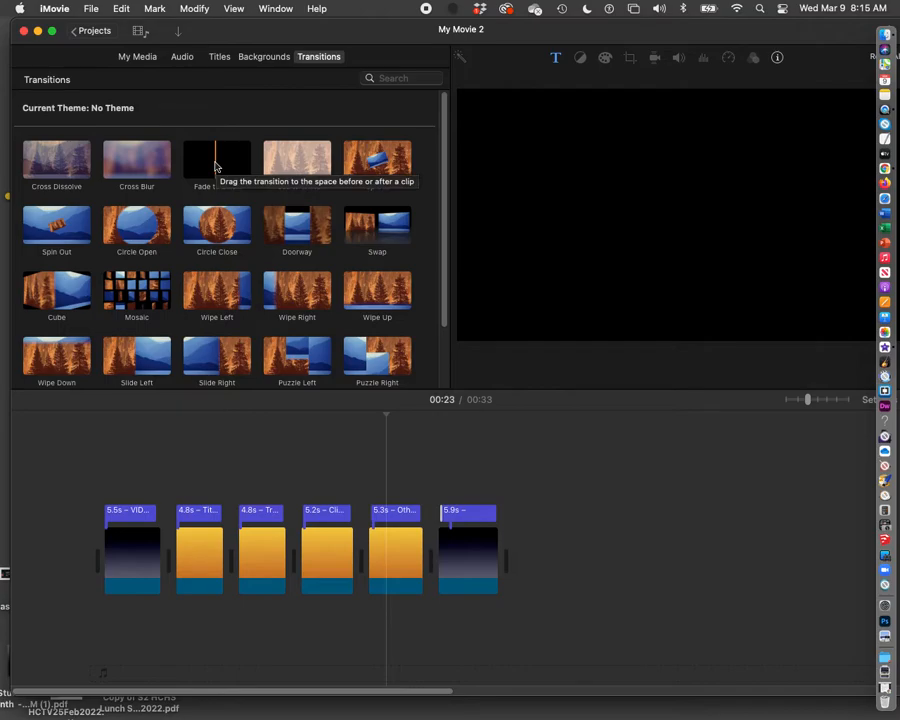
drag(216, 165, 167, 558)
drag(226, 250, 235, 556)
drag(217, 158, 304, 558)
drag(208, 157, 373, 559)
drag(205, 157, 557, 505)
click(511, 560)
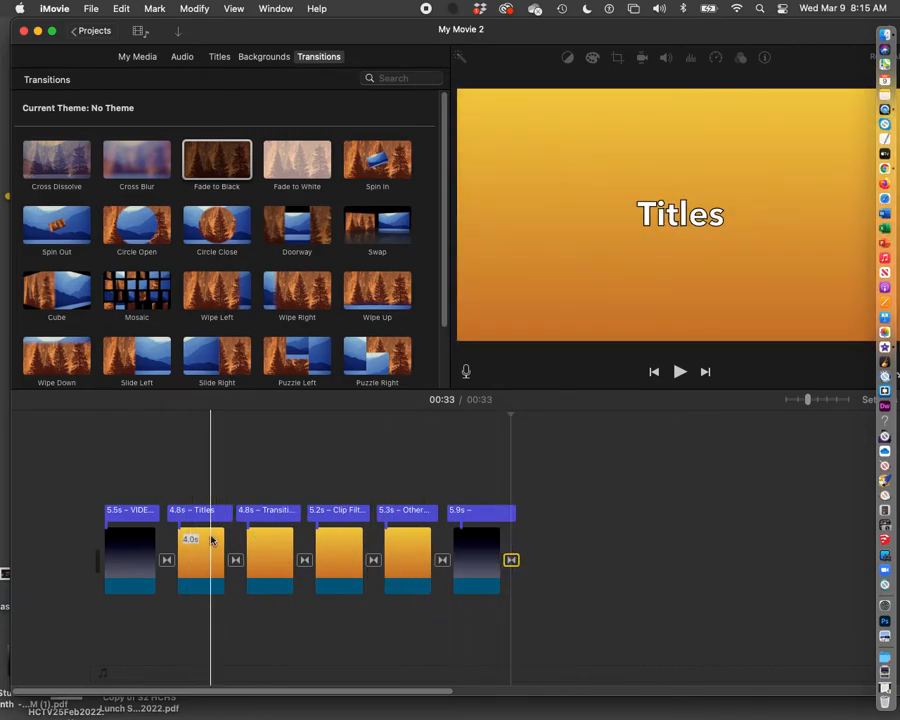
Step: Lengthen the Gradient Yellow clips and the closing clip so their titles fit between the transitions, with the first clip at 5.2 s
drag(224, 542, 181, 543)
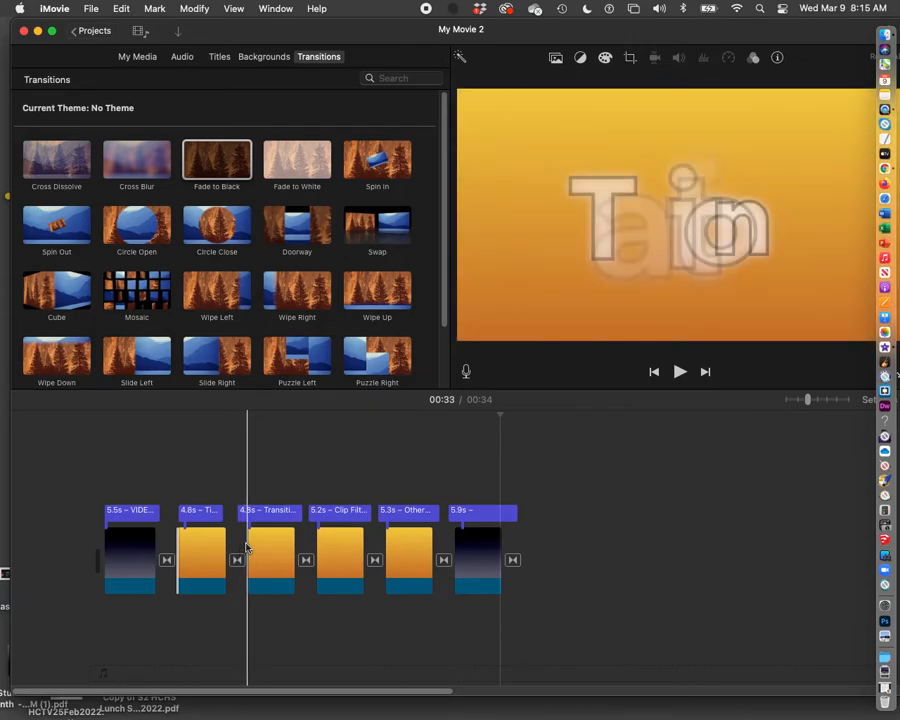
drag(249, 542, 366, 540)
drag(311, 540, 309, 538)
drag(388, 539, 510, 540)
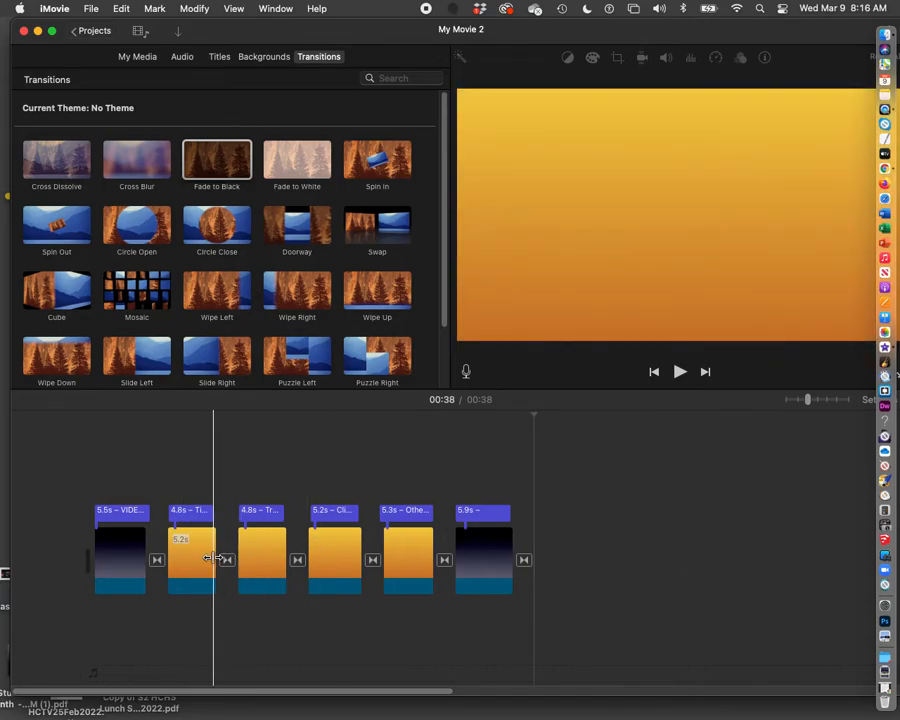
Step: Browse the title styles and insert the Slide title as a standalone clip right after the "Titles" section clip
click(218, 57)
scroll(301, 235, up, 2)
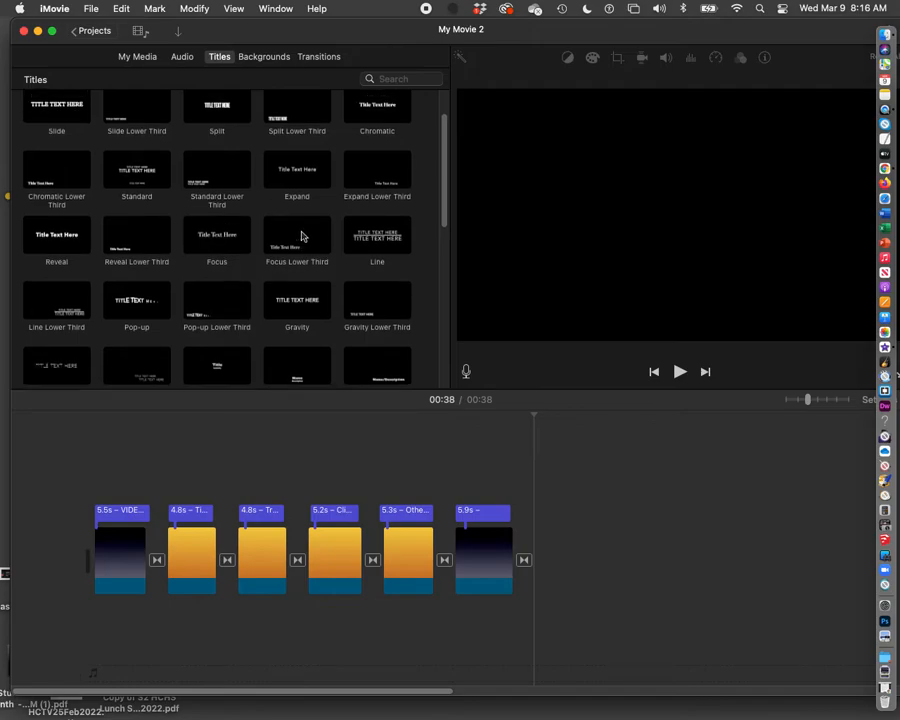
scroll(301, 235, down, 10)
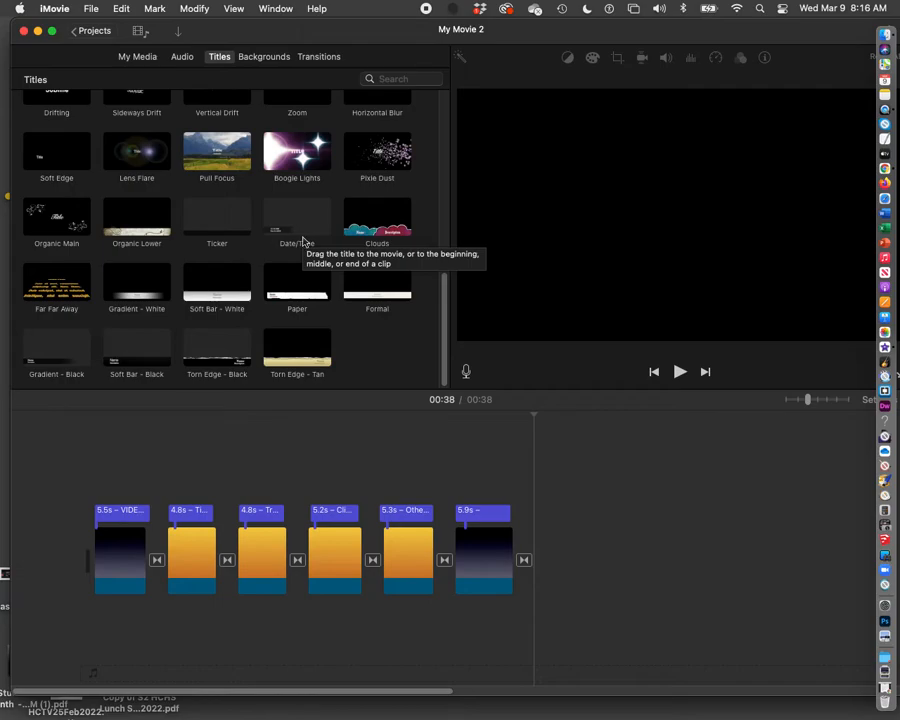
scroll(305, 240, up, 10)
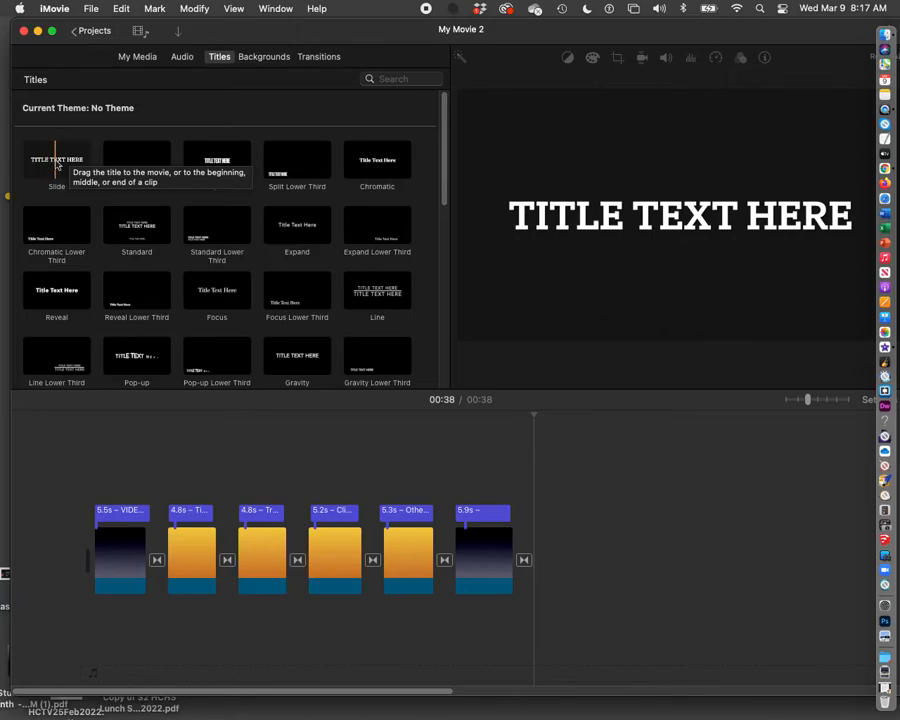
drag(57, 165, 237, 574)
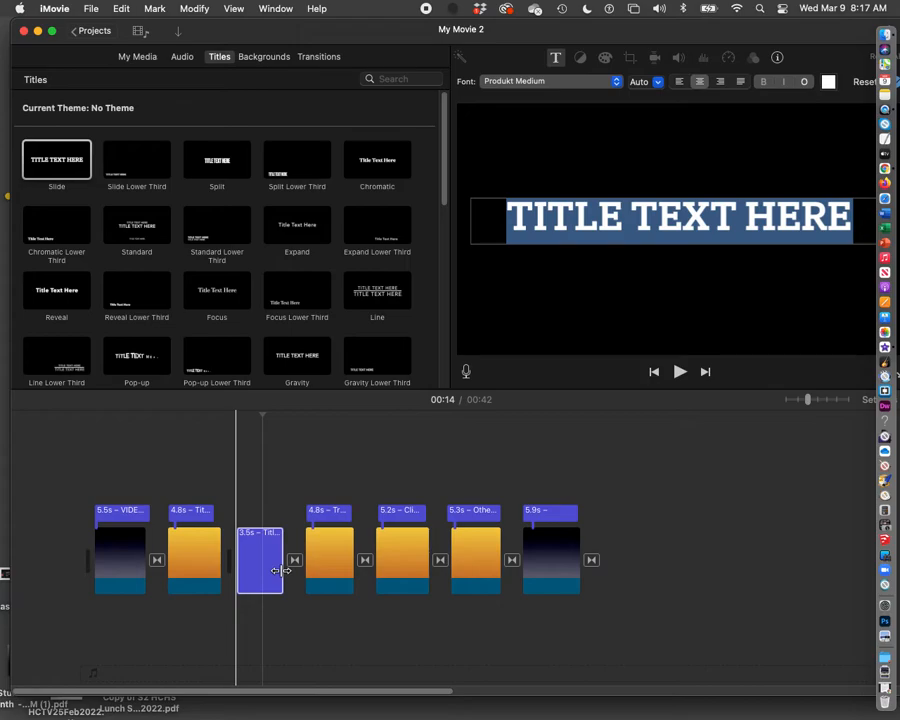
Step: Lengthen the standalone Slide title clip to 5.5 s and delete the transition that follows it
click(232, 553)
drag(283, 553, 302, 553)
click(309, 562)
click(309, 562)
key(Delete)
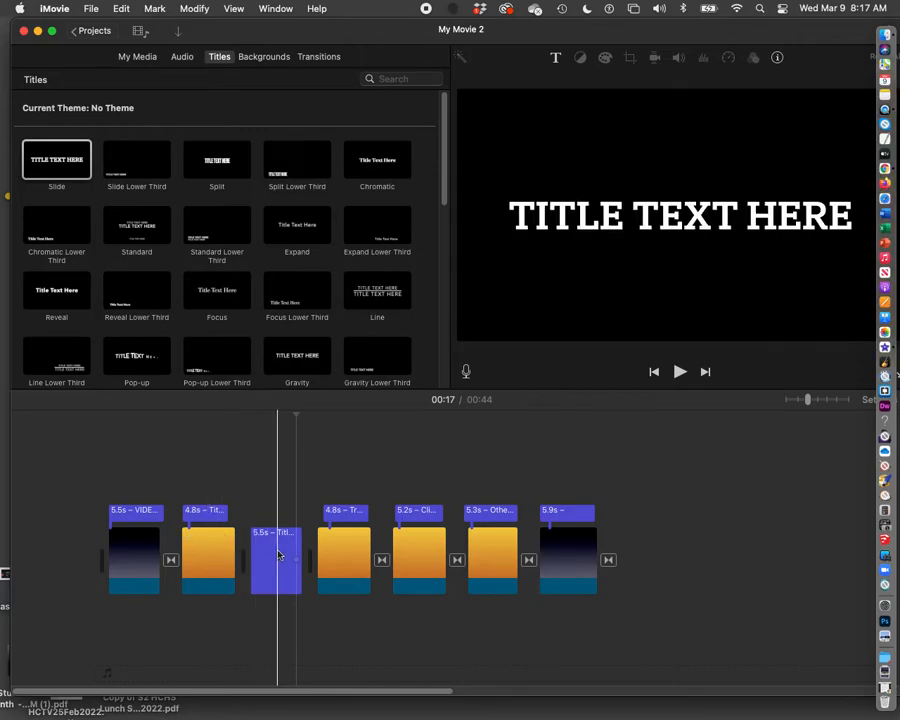
Step: Replace the Slide title's placeholder text with "SLIDE" and apply the change
click(276, 566)
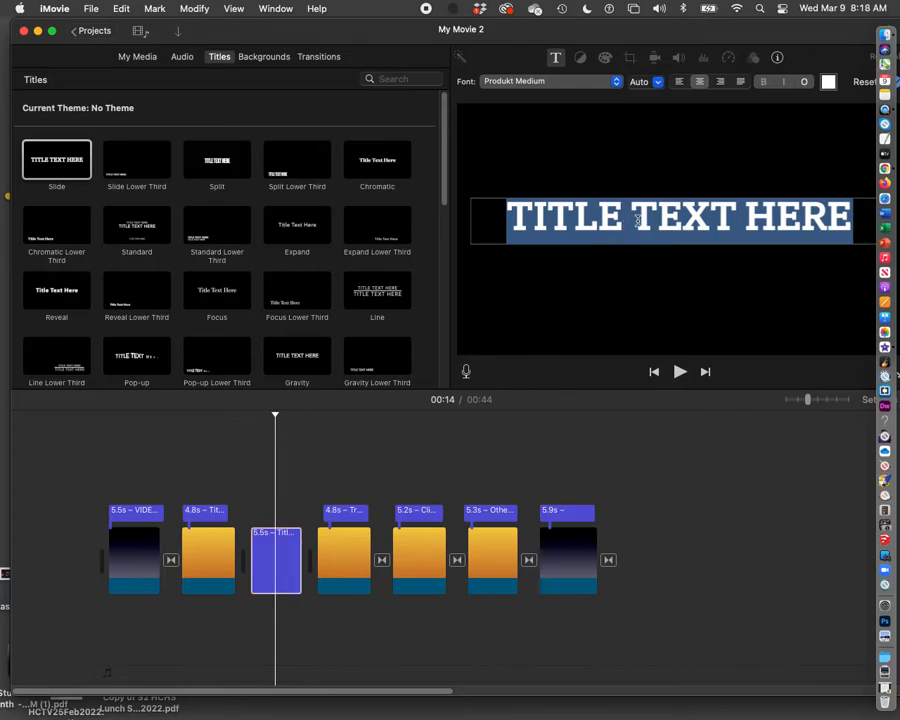
text(SLI)
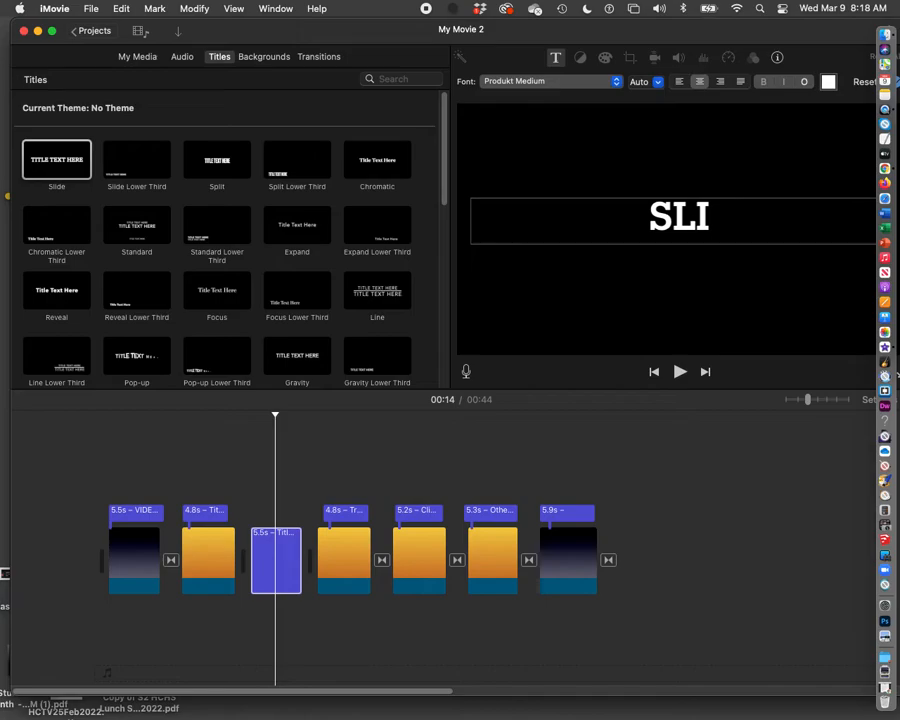
text(DE)
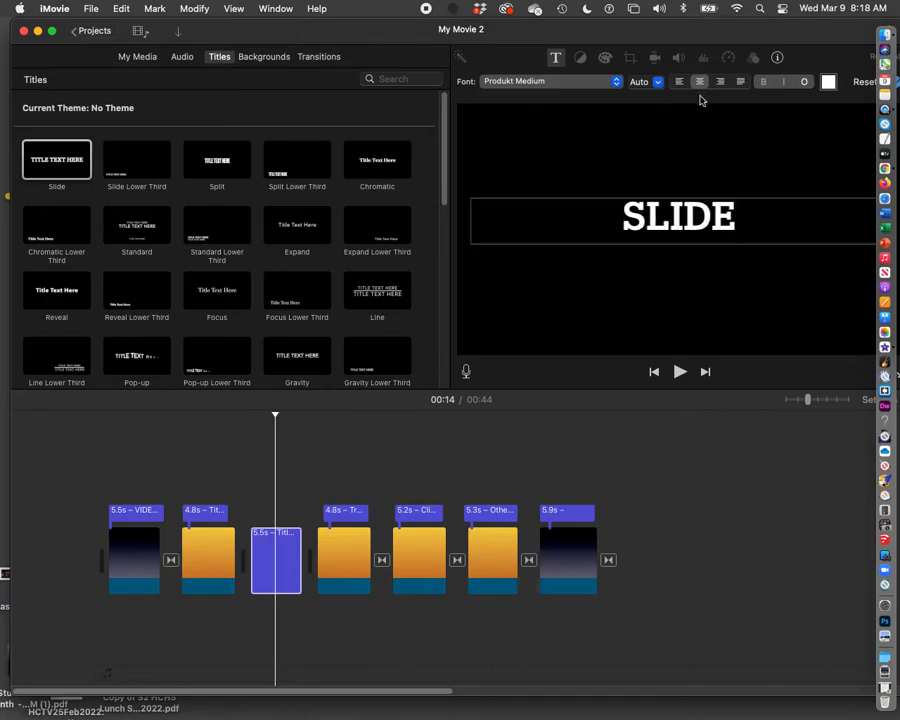
drag(689, 28, 612, 27)
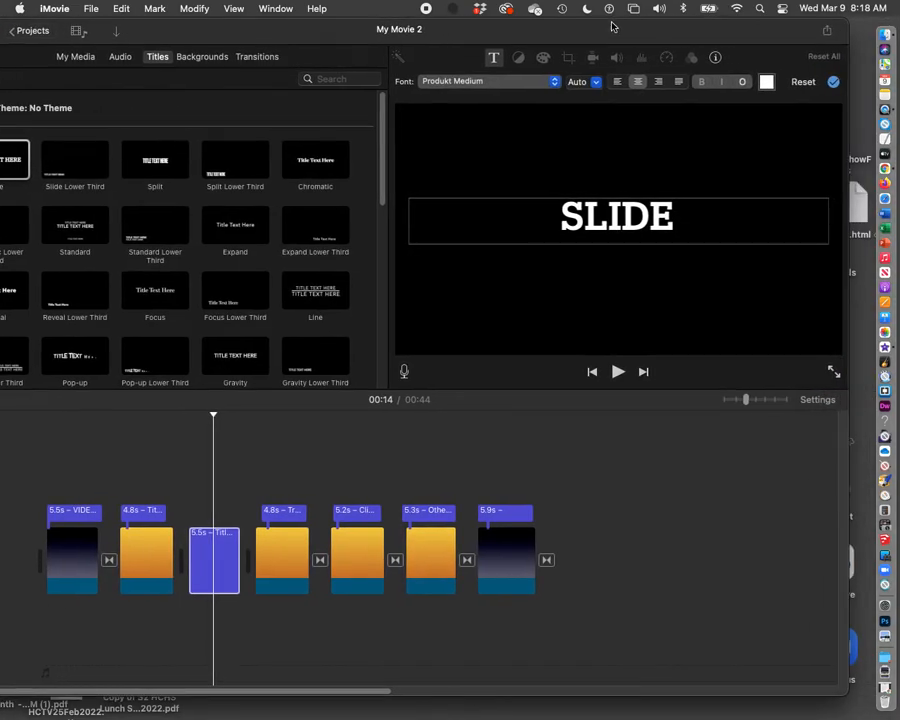
click(745, 82)
click(833, 82)
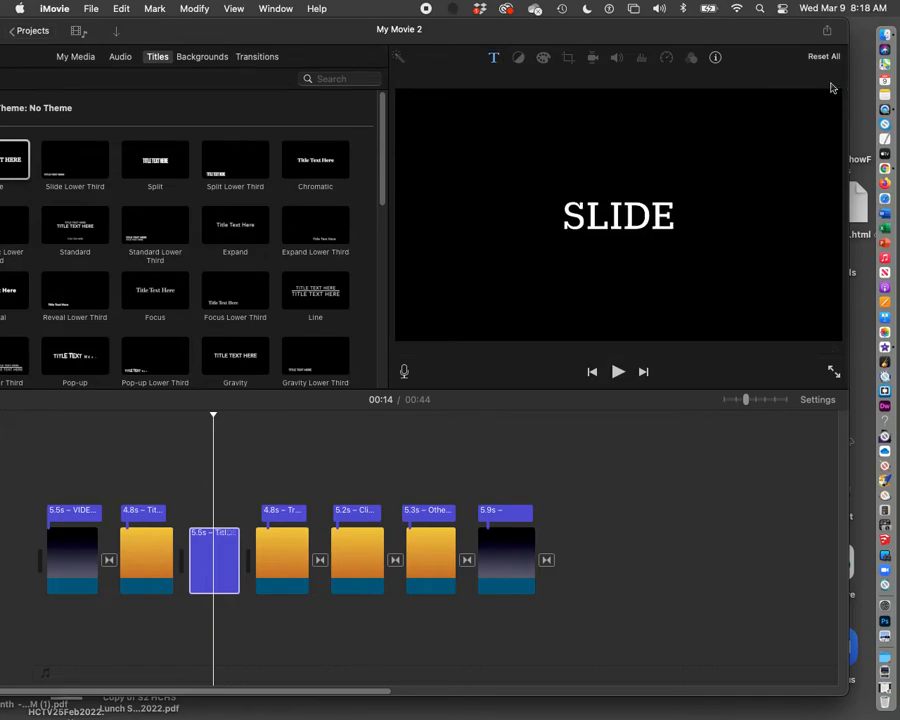
Step: Play the SLIDE title clip from its start to preview the animation
drag(708, 30, 733, 30)
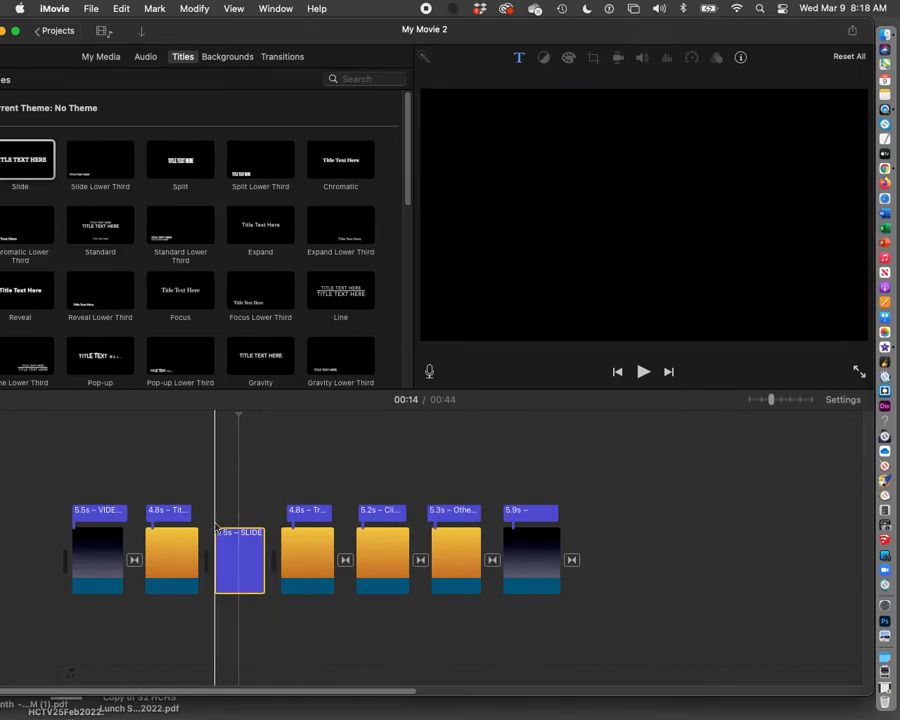
key(space)
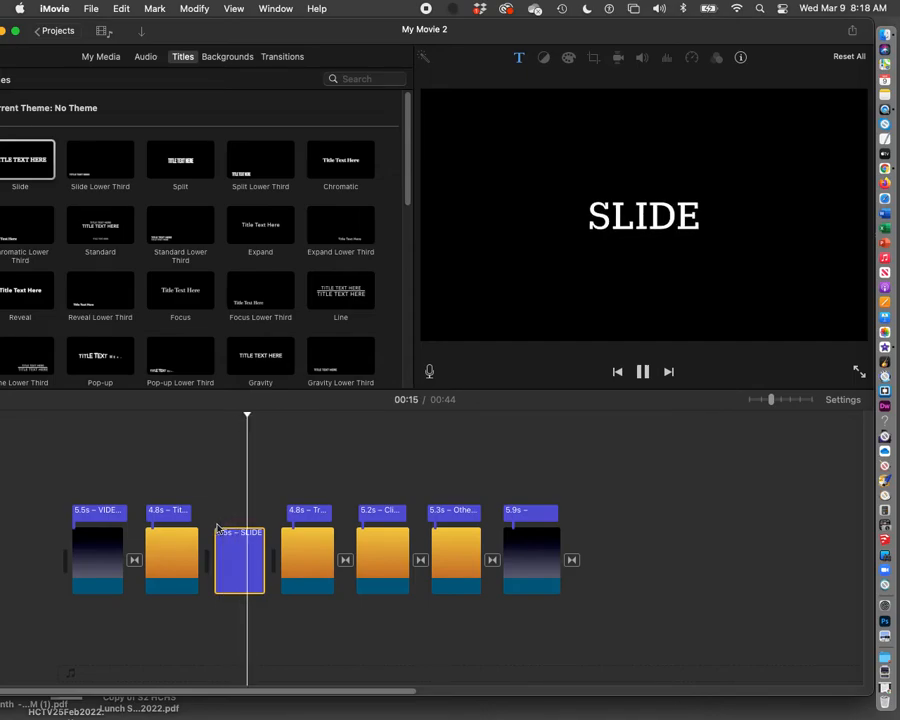
key(space)
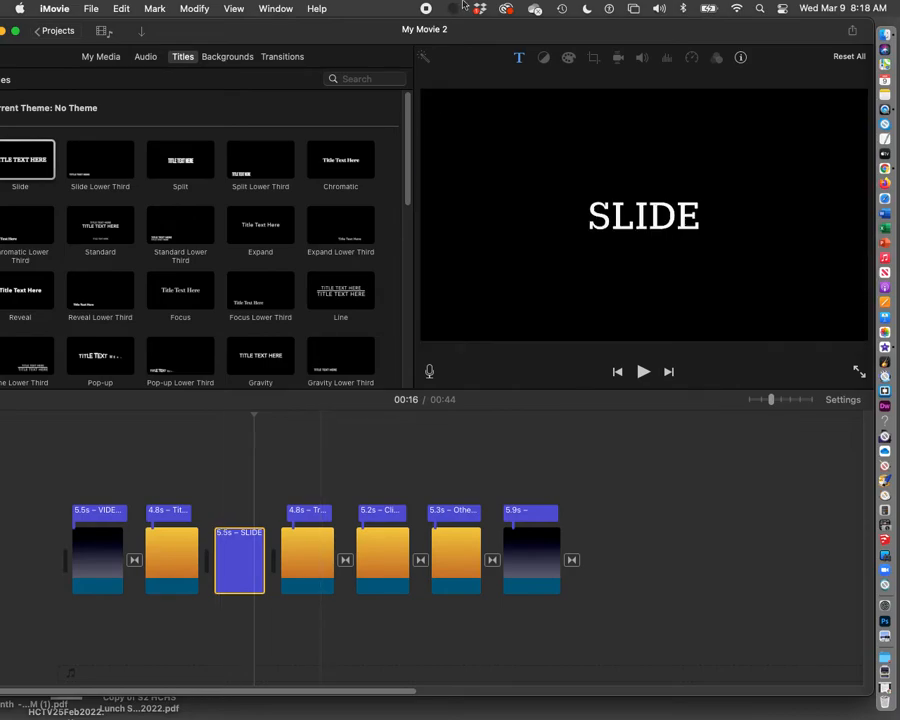
Step: Insert the Organic and Blobs backgrounds one after the other directly after the SLIDE title clip
drag(338, 41, 376, 38)
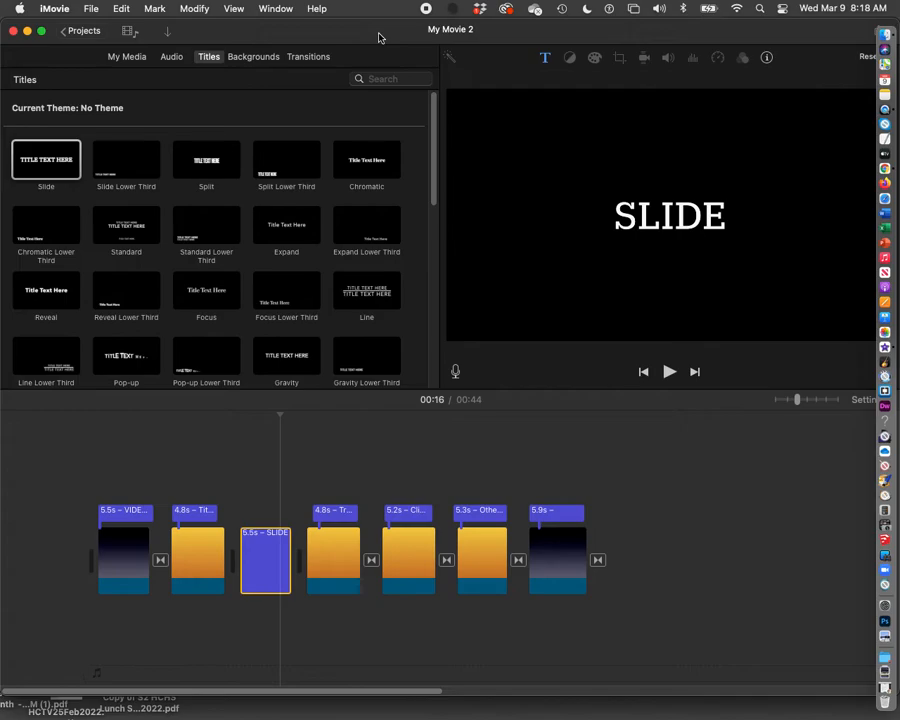
click(252, 60)
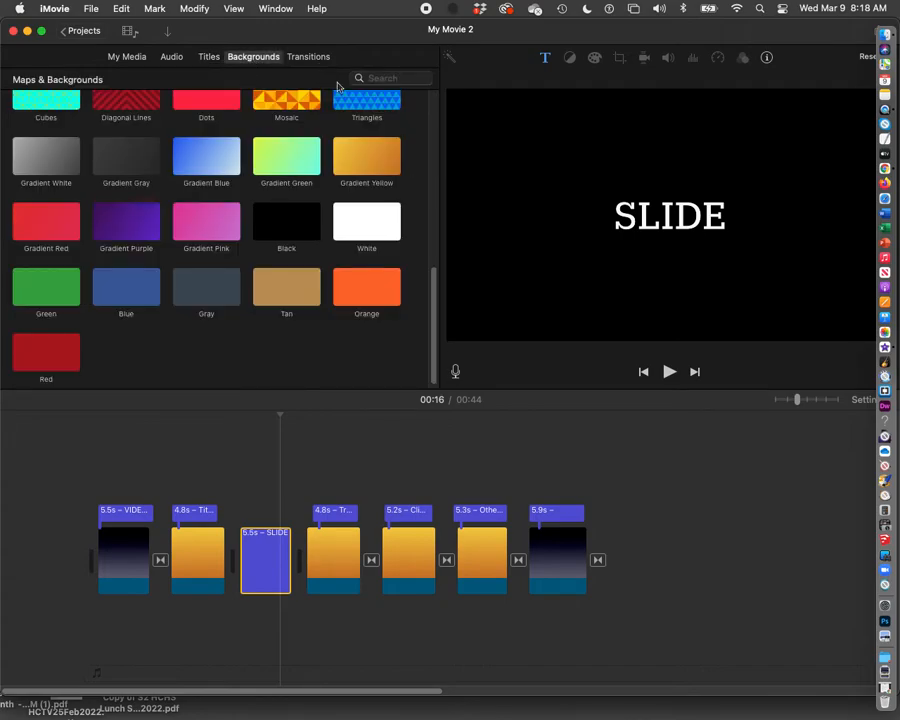
scroll(268, 350, up, 5)
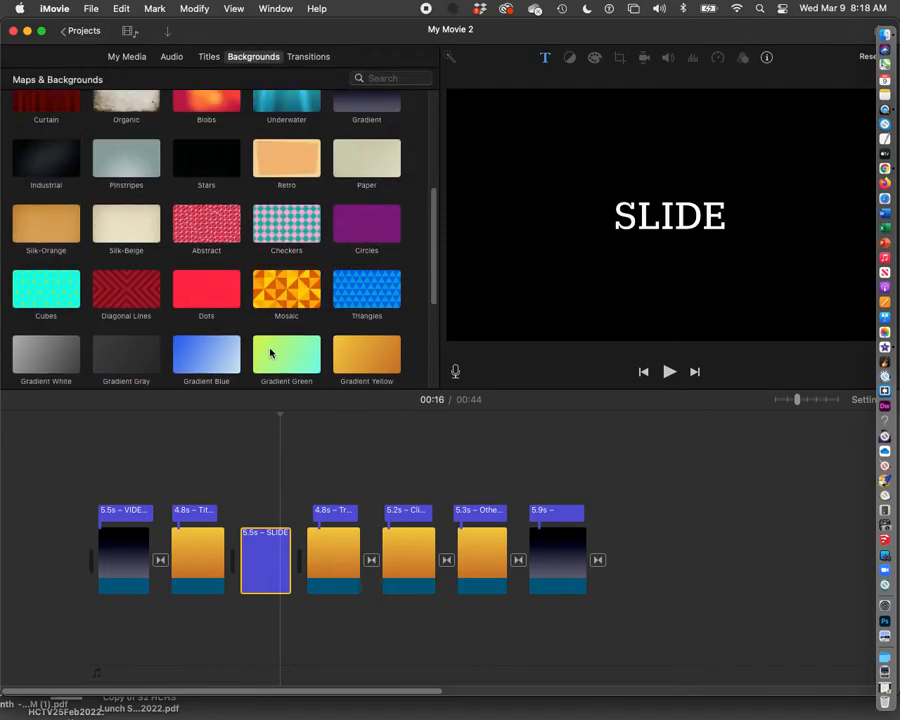
scroll(270, 353, up, 2)
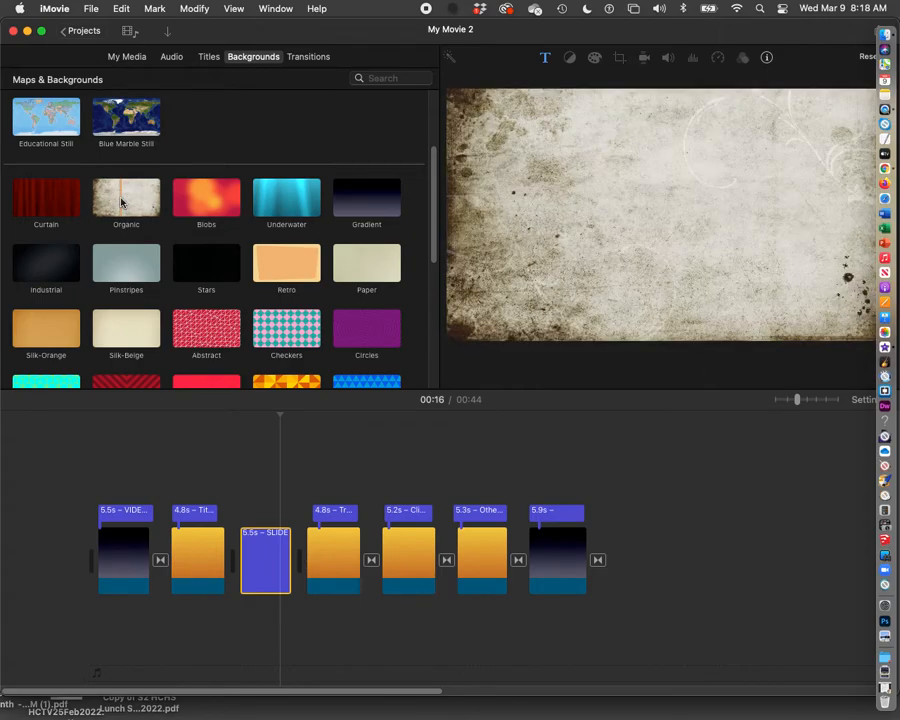
drag(121, 202, 292, 574)
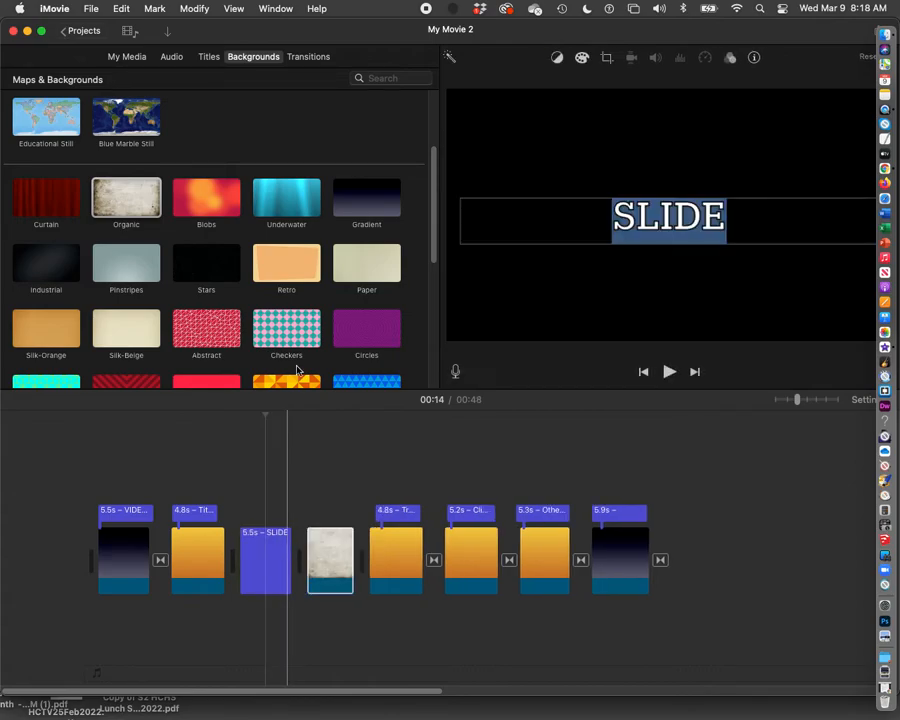
click(200, 199)
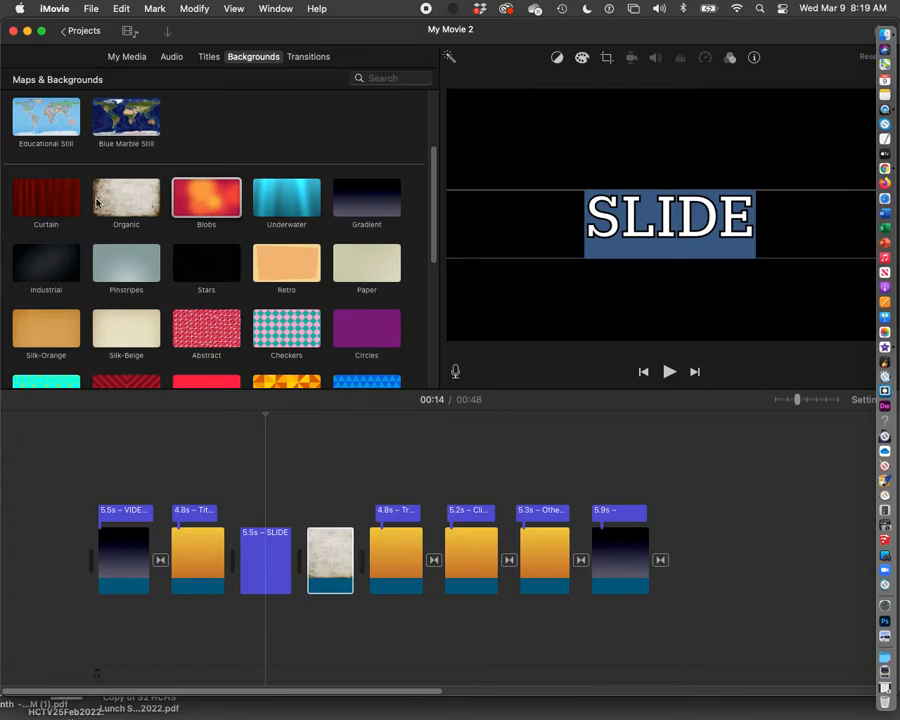
drag(200, 199, 312, 352)
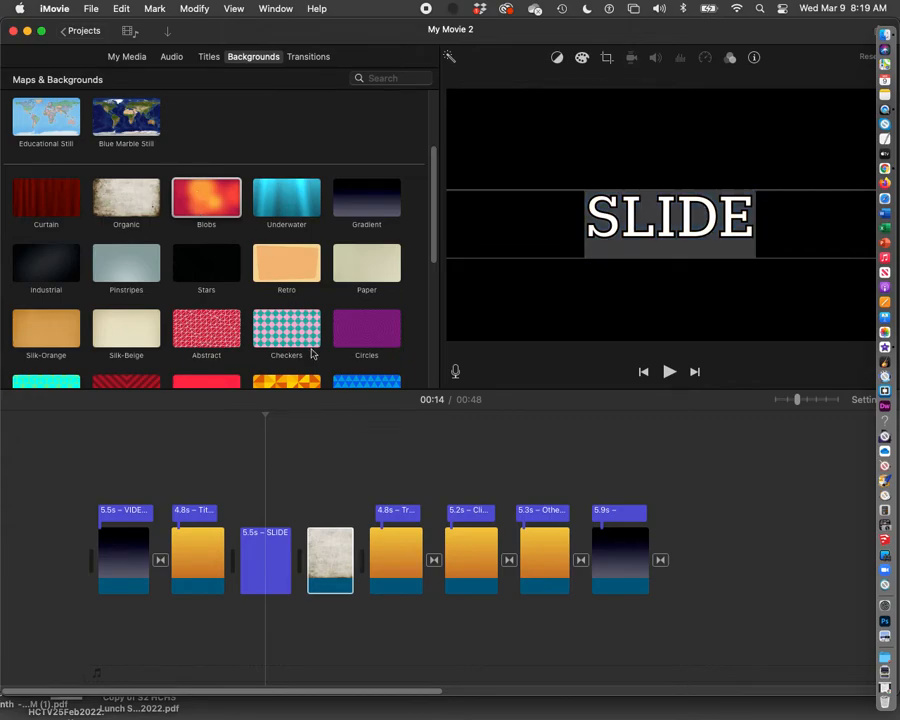
drag(218, 212, 355, 573)
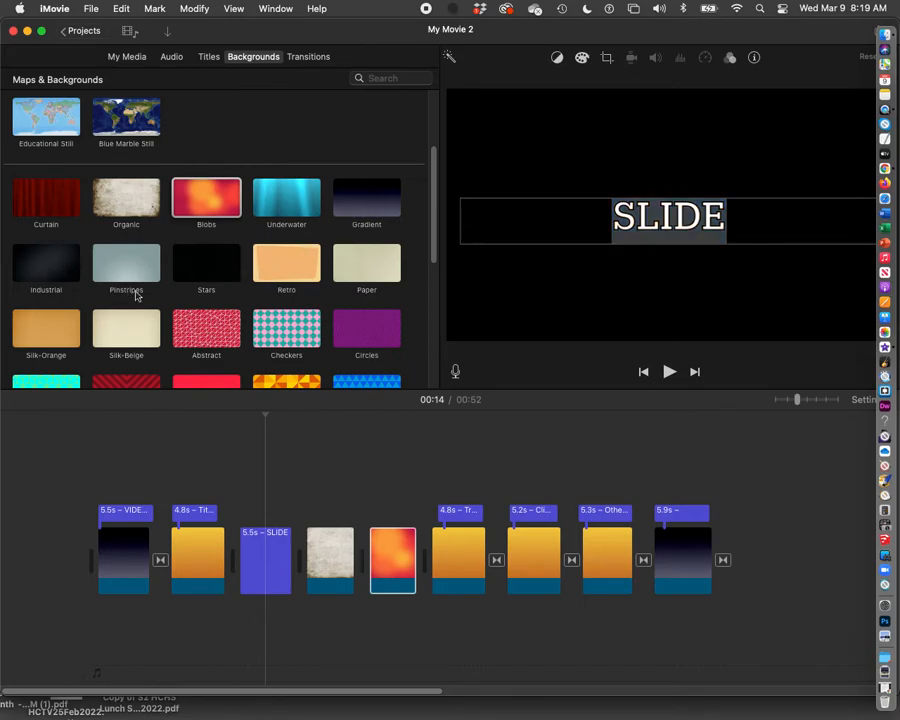
Step: Add the Industrial, Pinstripes and Retro backgrounds in that order after the Blobs clip
drag(45, 265, 418, 572)
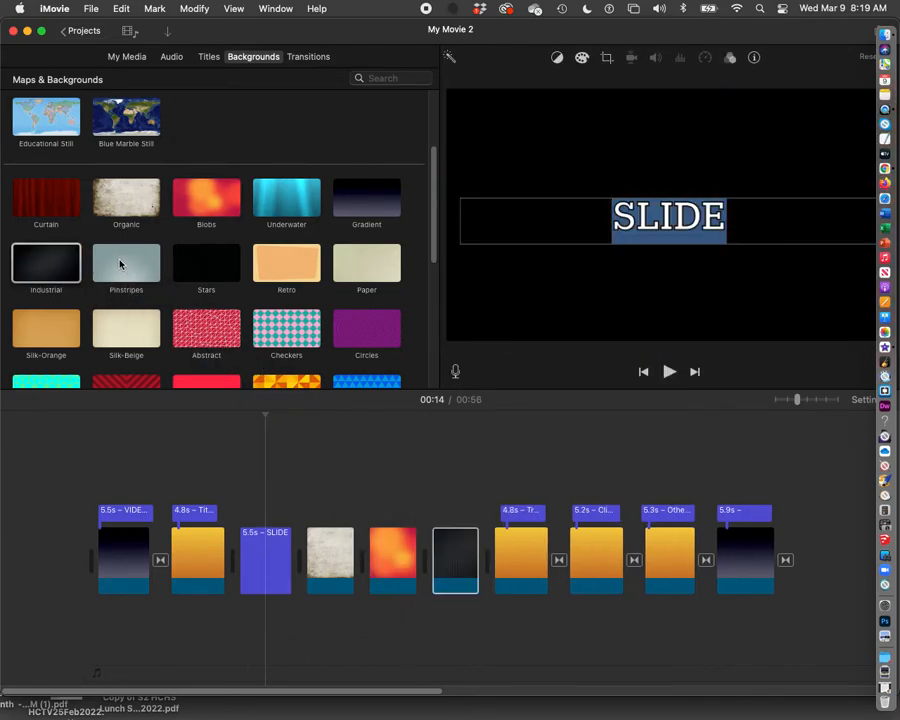
drag(120, 264, 474, 564)
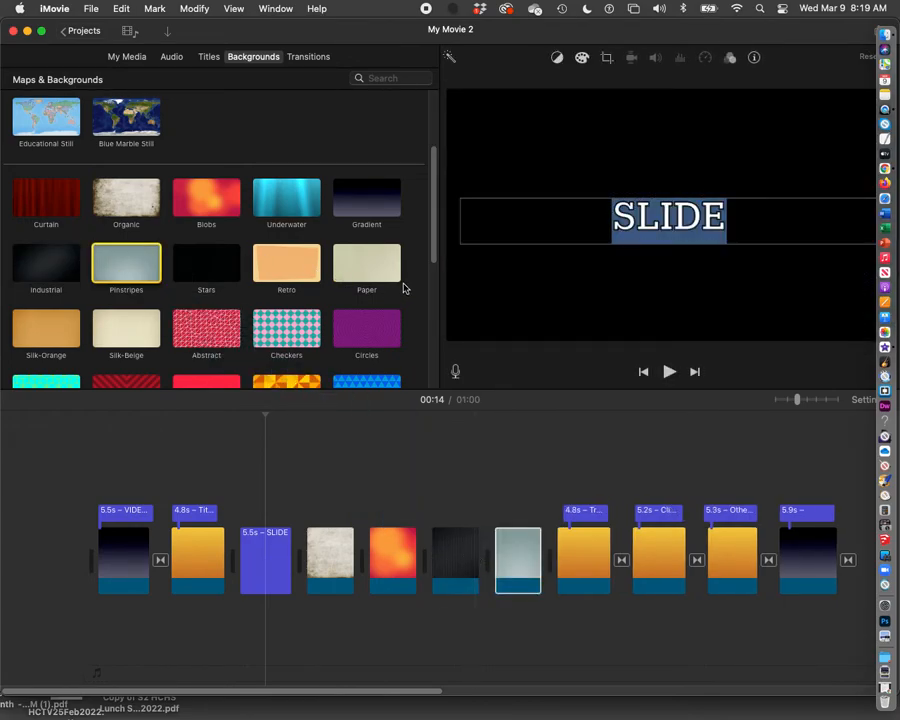
click(287, 266)
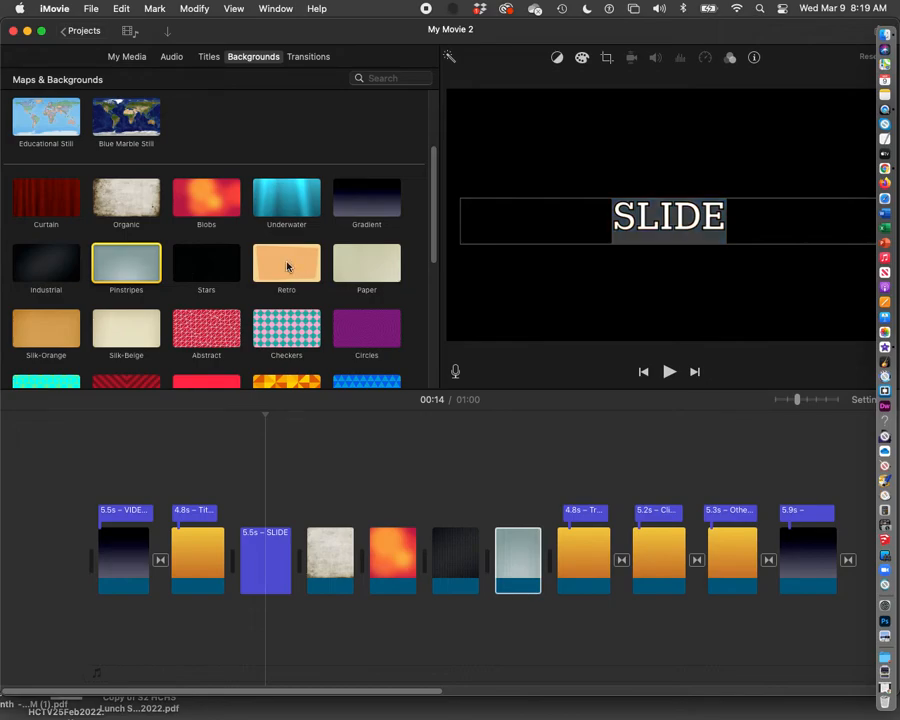
drag(281, 265, 557, 580)
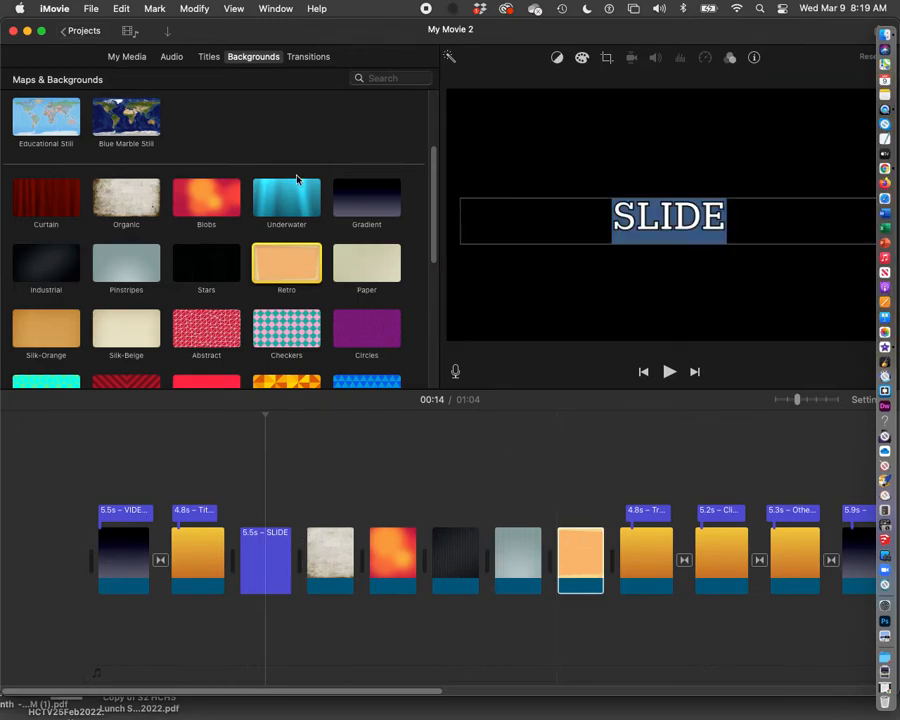
Step: Place the Split title over the Organic clip and the Chromatic title over the Blobs clip
click(208, 57)
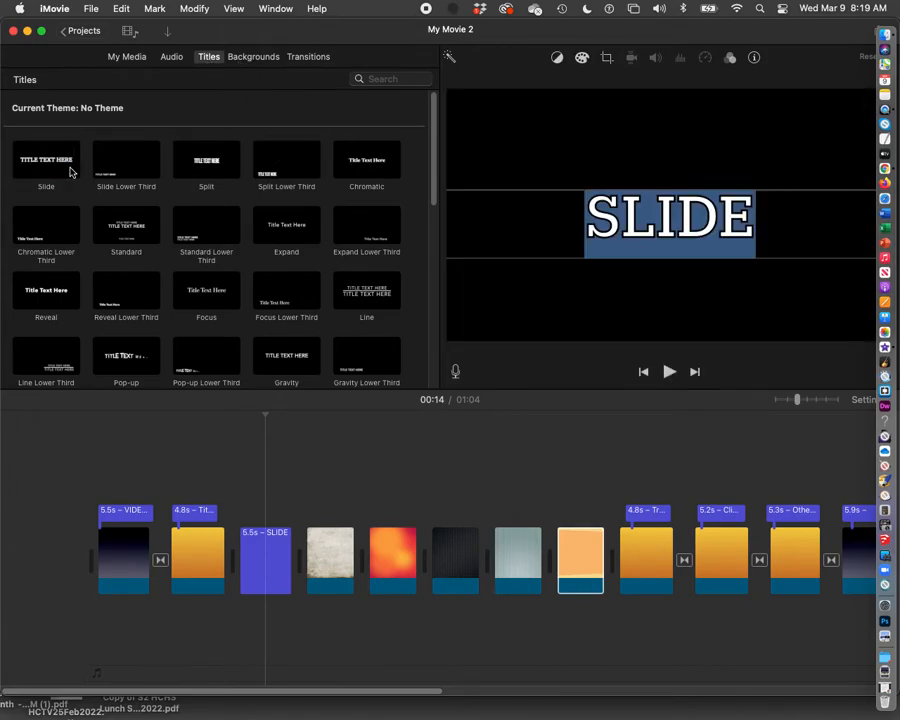
click(209, 165)
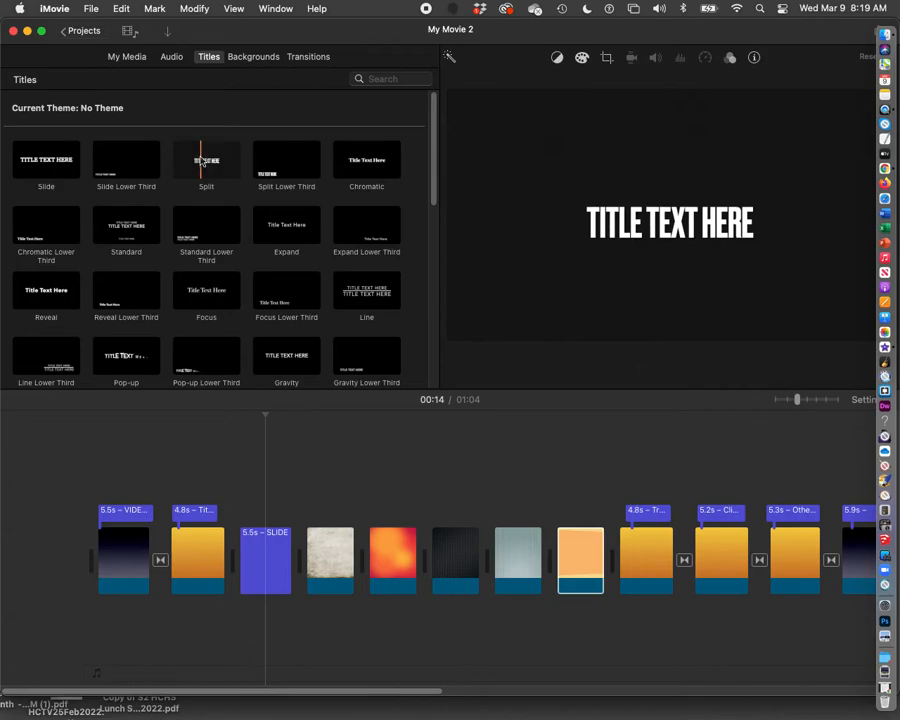
drag(285, 317, 310, 486)
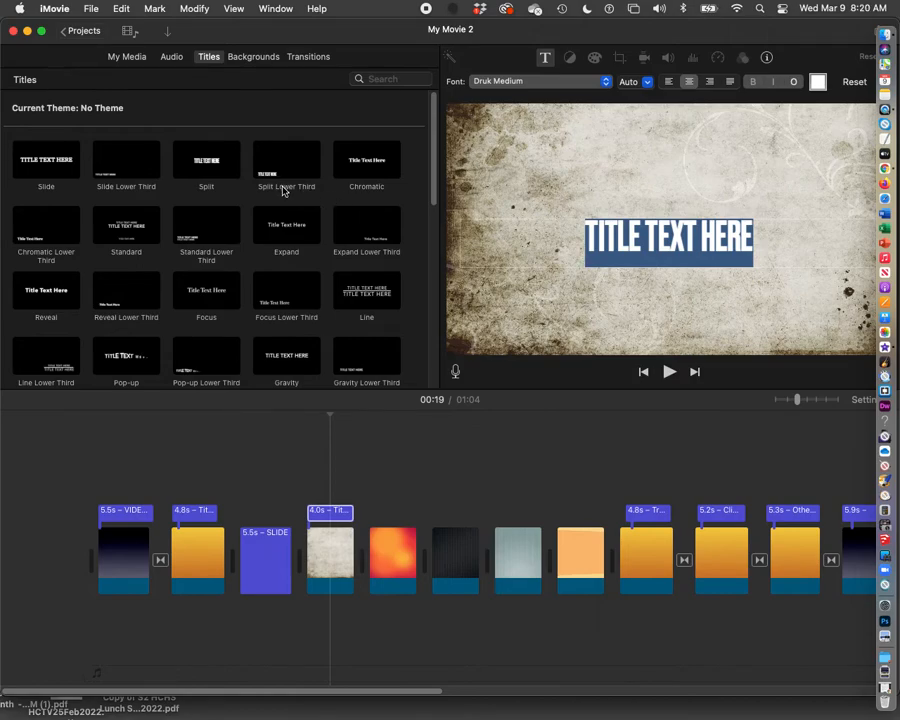
click(366, 163)
drag(366, 163, 366, 488)
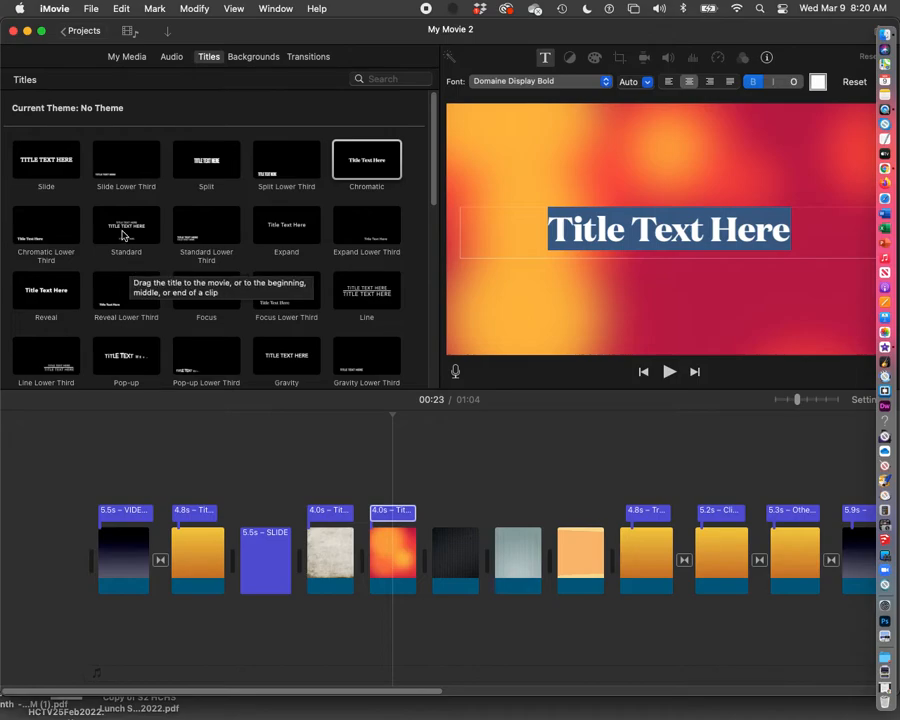
Step: Place the Standard title over the Industrial clip and the Expand title over the Pinstripes clip
drag(123, 234, 430, 485)
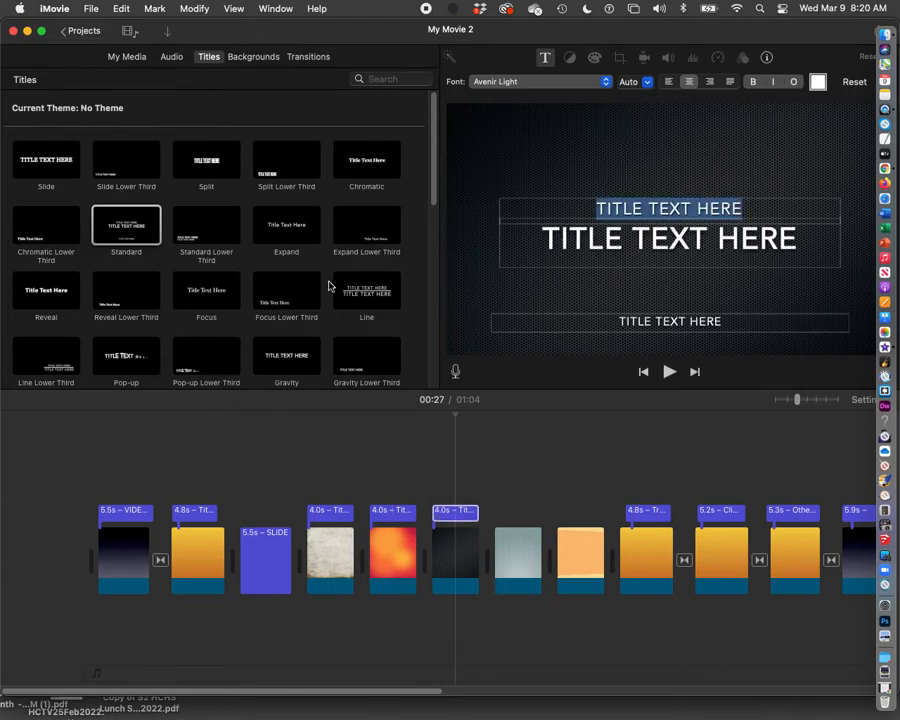
click(284, 232)
drag(284, 232, 492, 483)
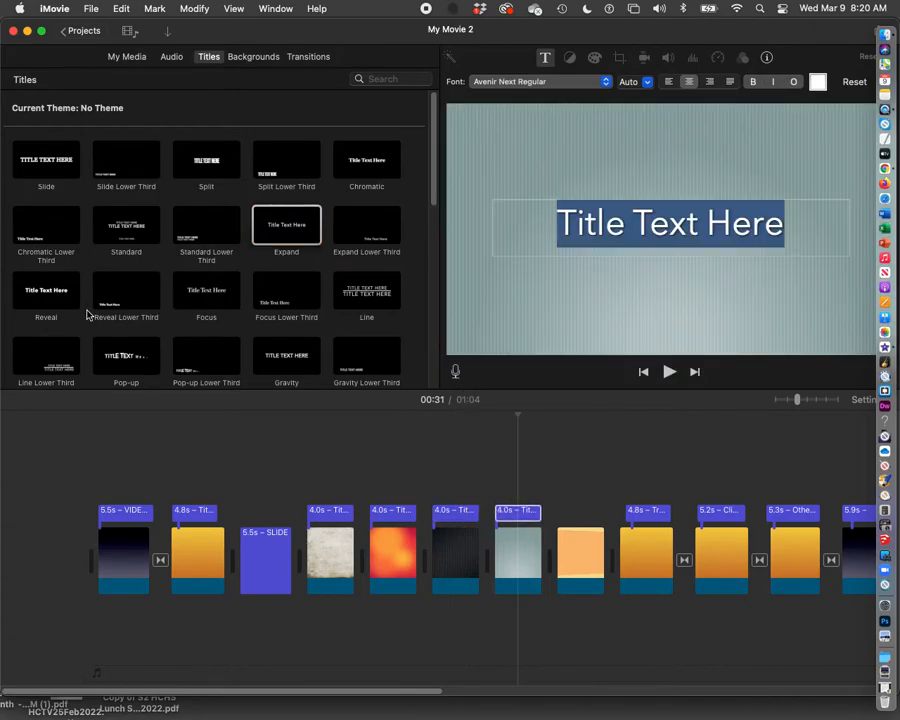
Step: Place the Reveal title over the Retro clip and fit it to the clip's 4.0 s length
click(45, 292)
click(45, 292)
drag(45, 292, 558, 477)
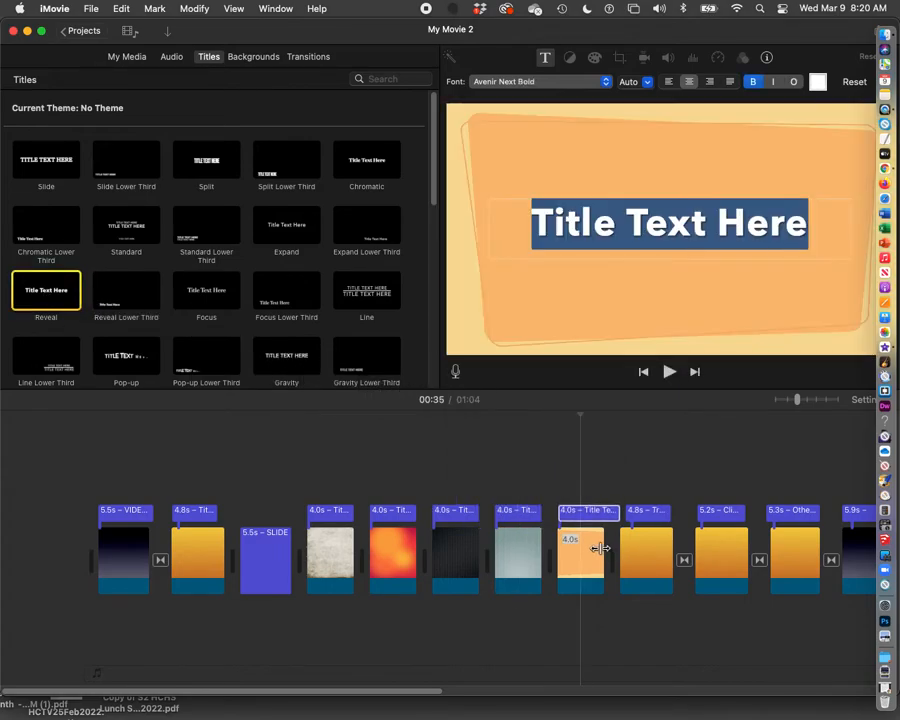
drag(600, 546, 590, 556)
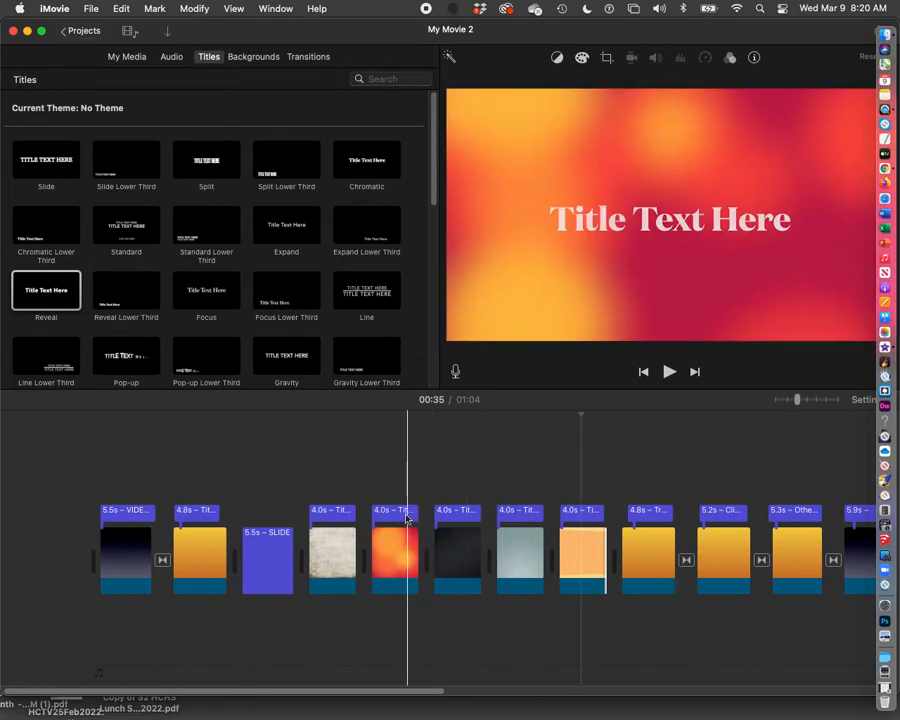
Step: Replace the Split title's text over the Organic clip with "SPLIT" and outline the lettering
click(337, 513)
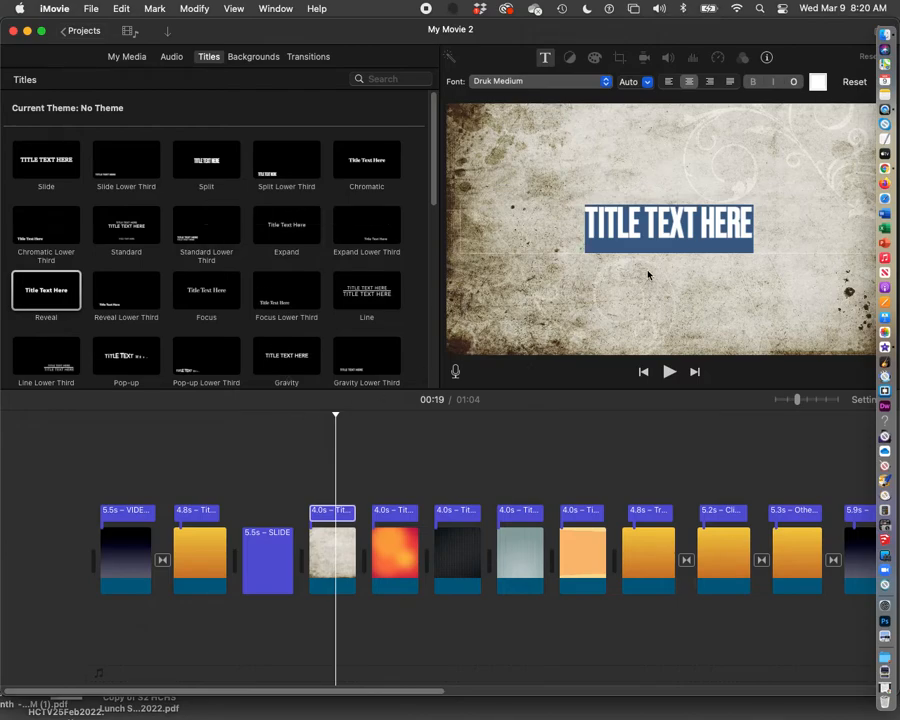
text(SPLT)
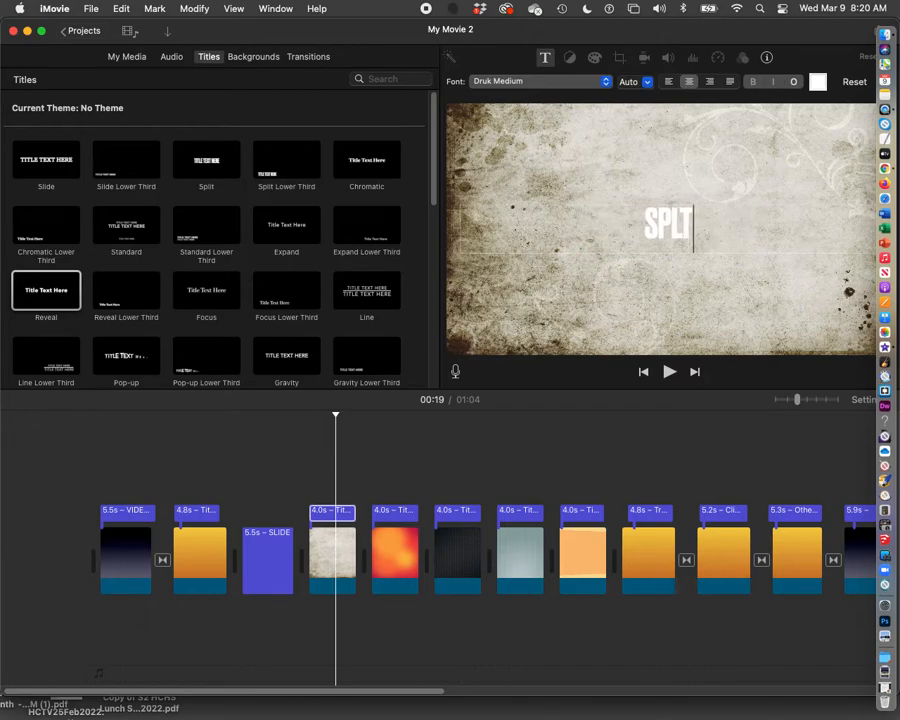
key(BackSpace)
text(IT)
drag(783, 25, 757, 27)
click(767, 86)
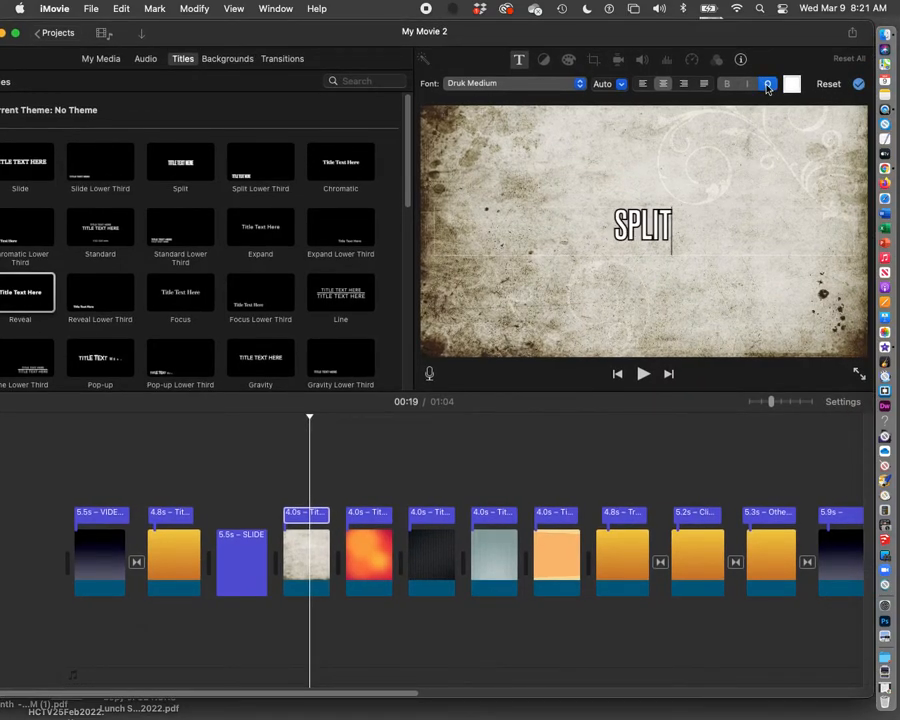
Step: Colour the SPLIT title text Blueberry blue
double_click(673, 222)
click(791, 87)
click(412, 317)
click(404, 318)
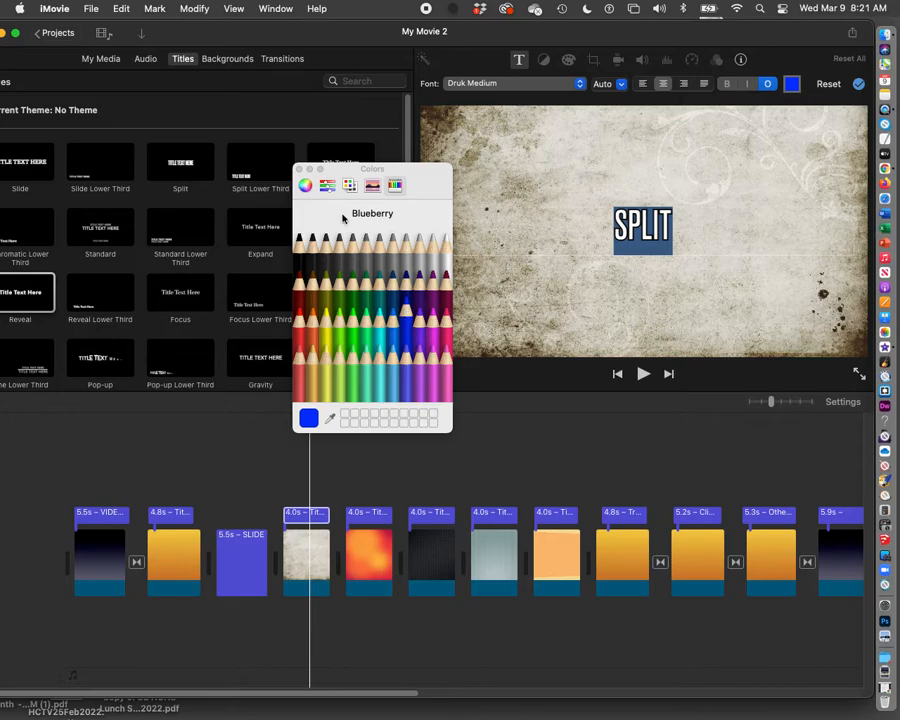
click(299, 169)
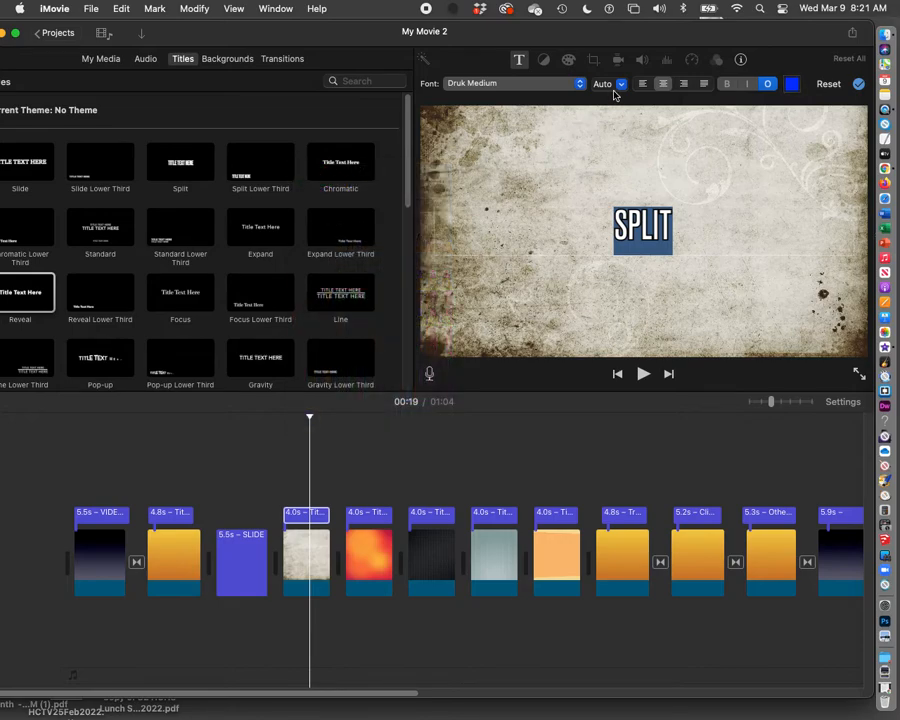
Step: Set the SPLIT title's font size to 168 and apply the title edit
click(616, 85)
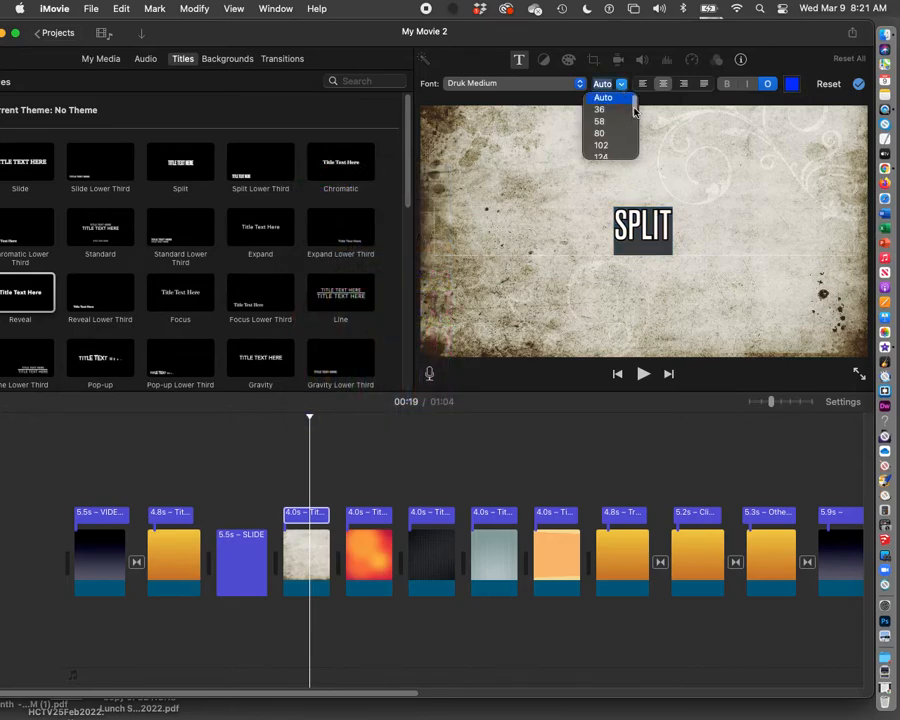
scroll(625, 125, down, 3)
click(612, 122)
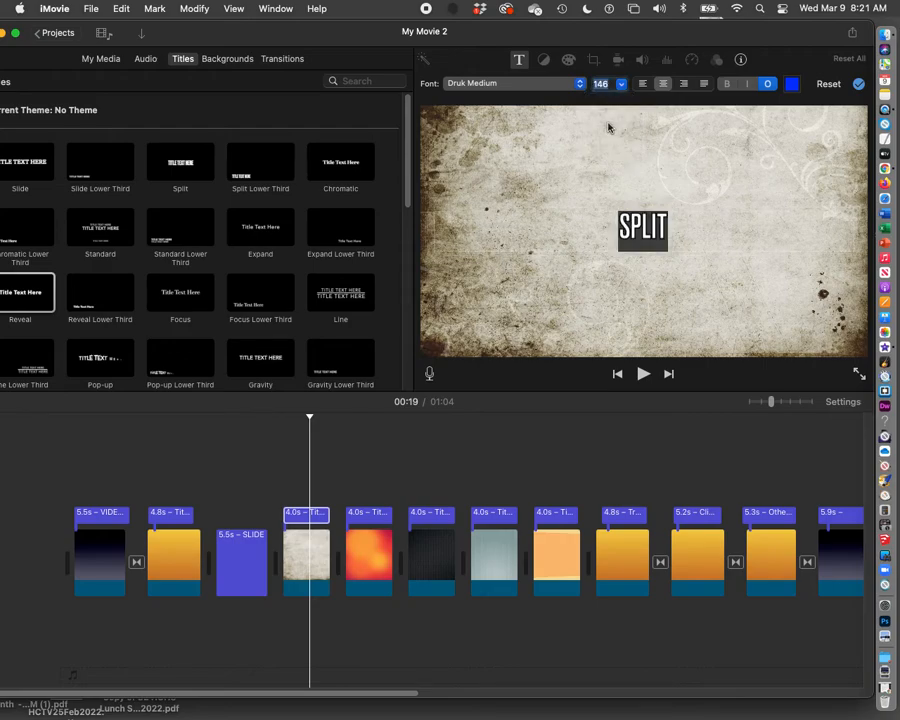
click(621, 84)
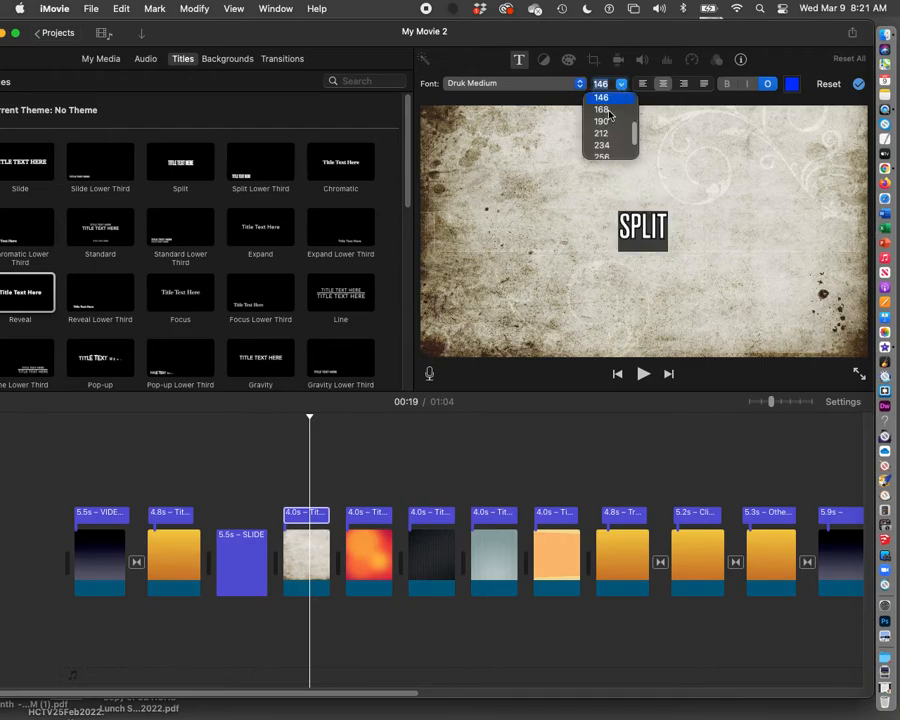
click(603, 109)
click(857, 86)
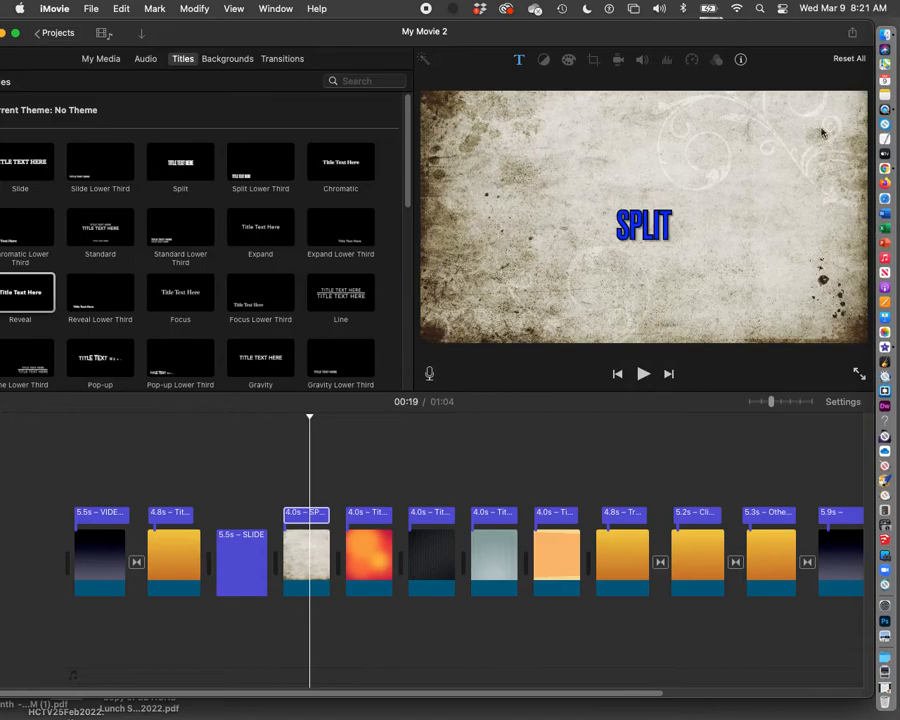
Step: Play the Organic clip from its start to preview the SPLIT title's animation
scroll(258, 500, right, 3)
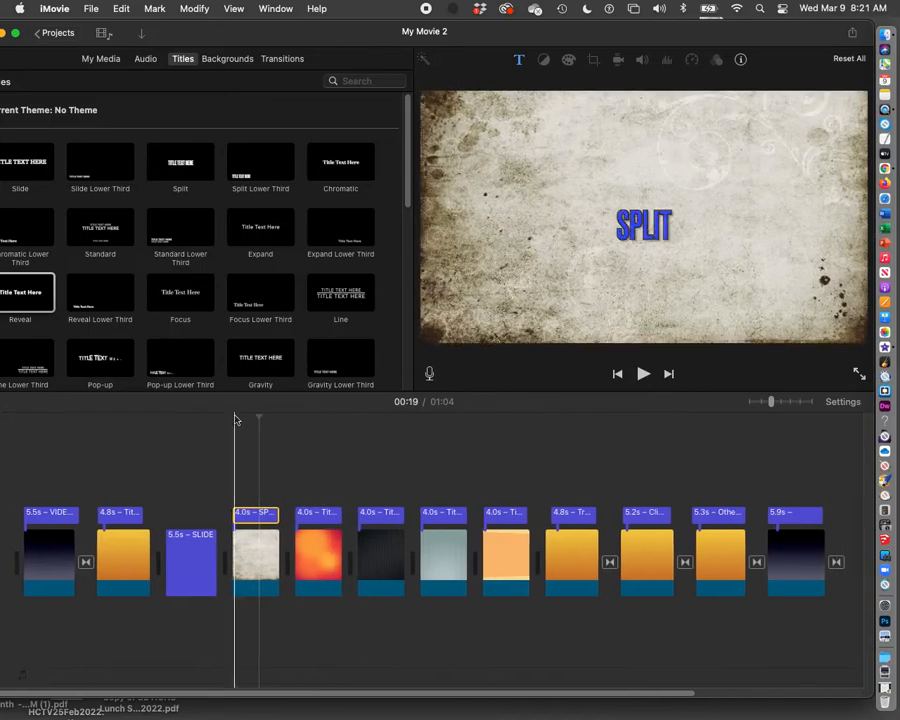
key(space)
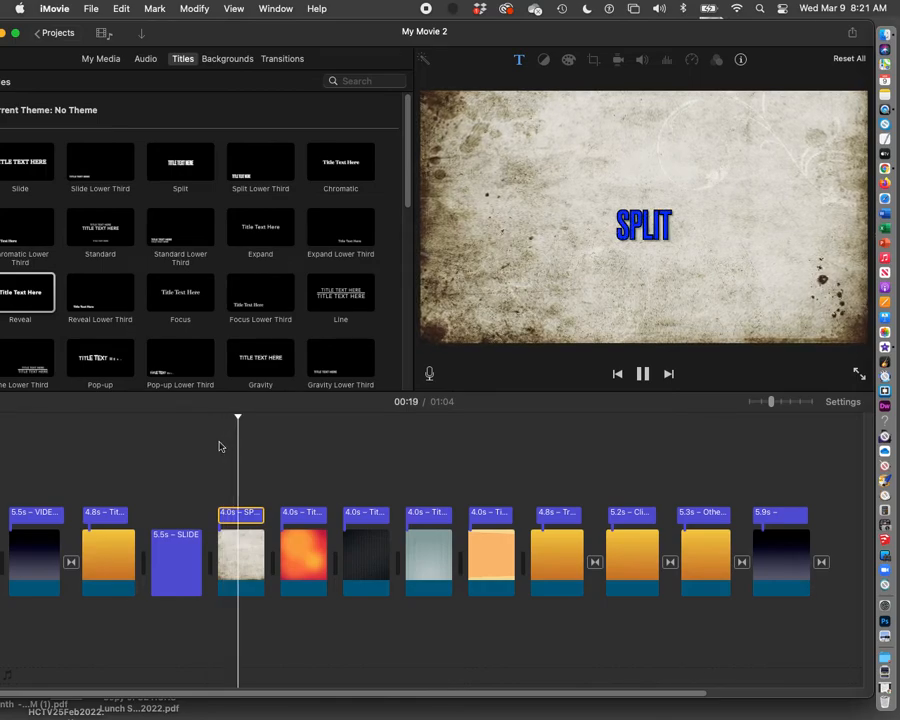
key(space)
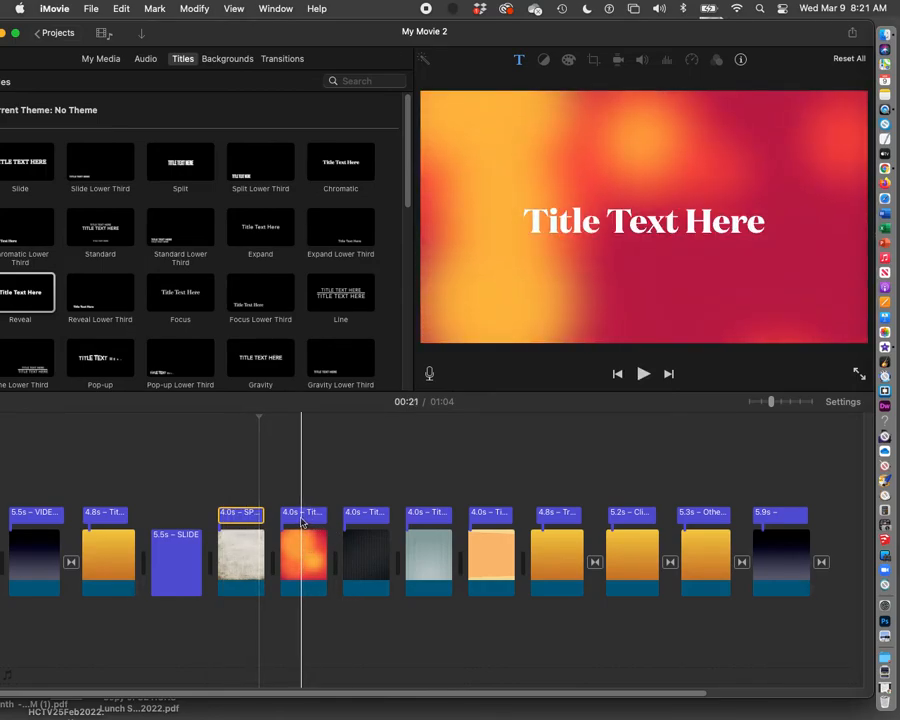
Step: Replace the Chromatic title's text over the red and orange clip with "Chromatic" and play it back
double_click(302, 516)
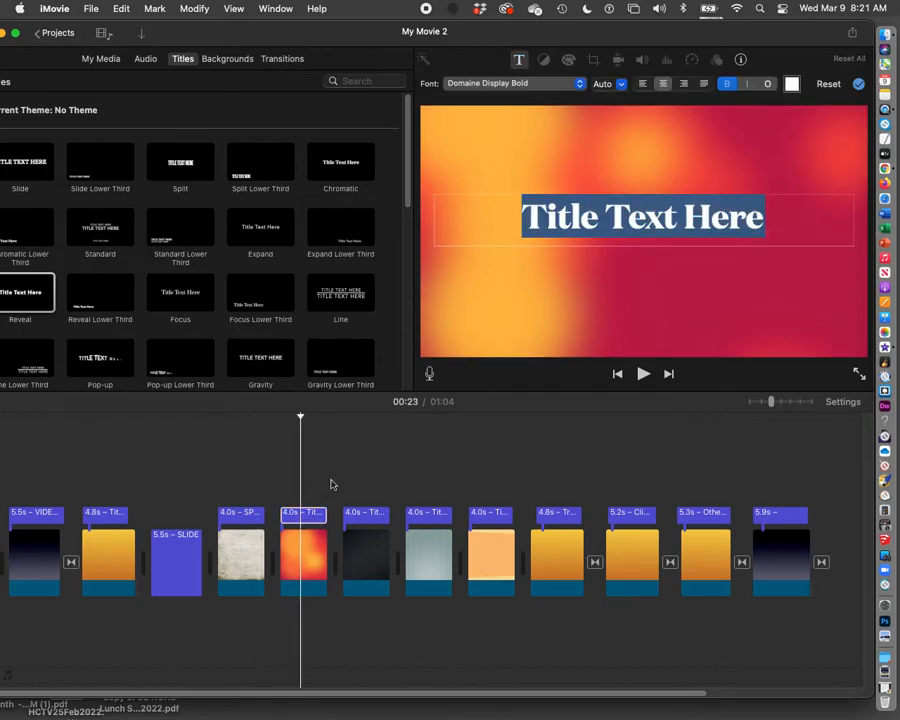
text(Chromatic)
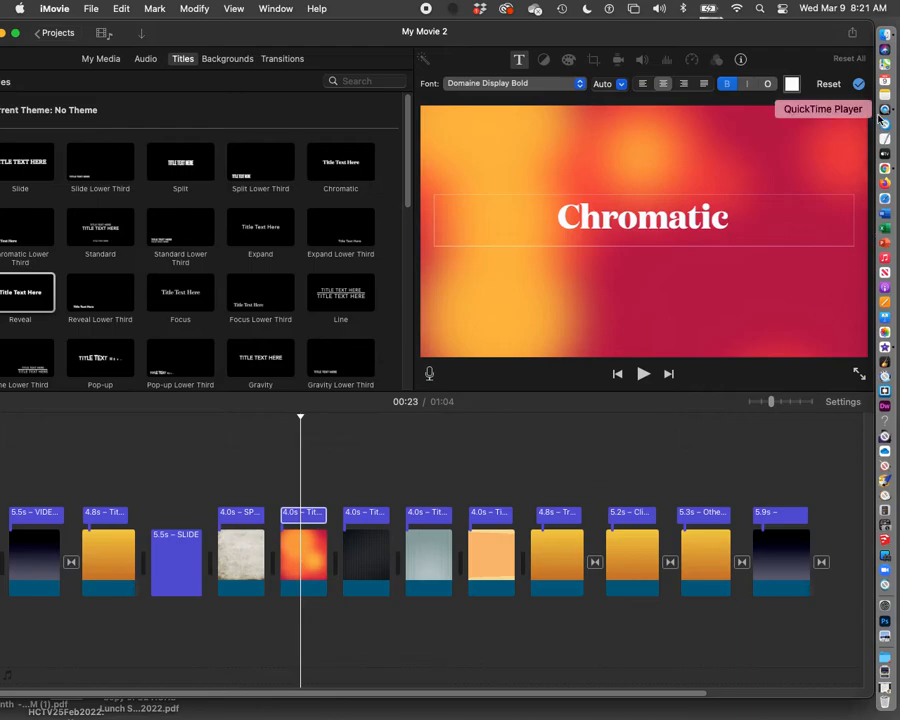
click(858, 84)
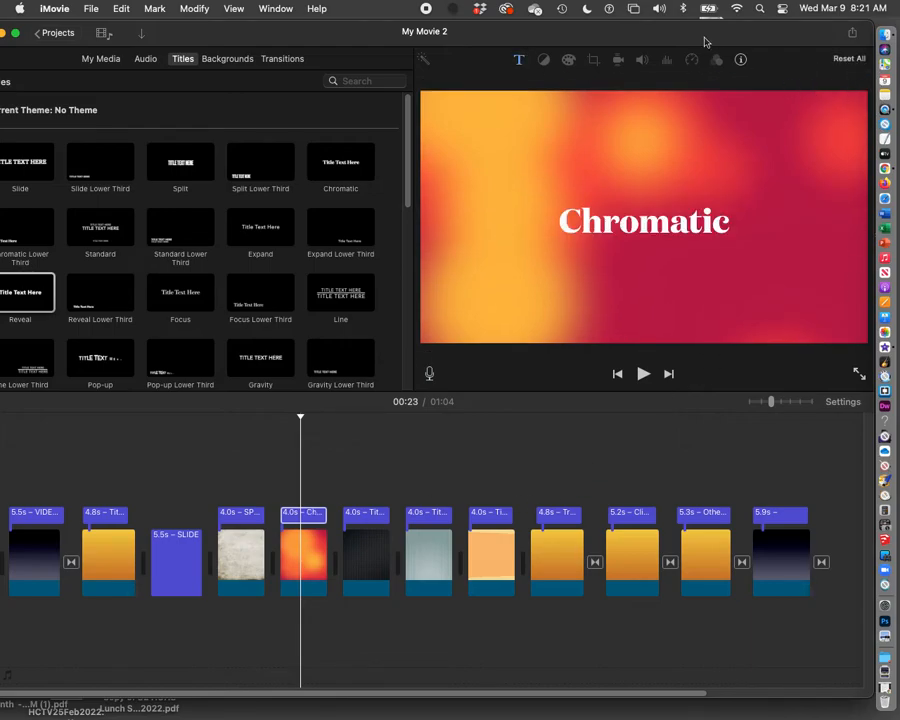
drag(667, 40, 709, 38)
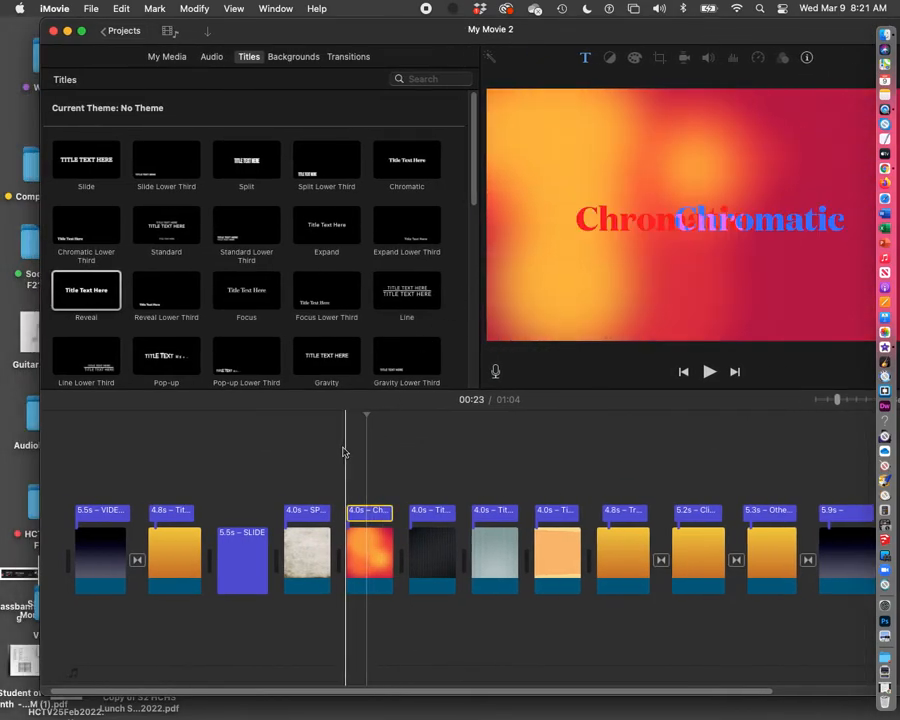
key(space)
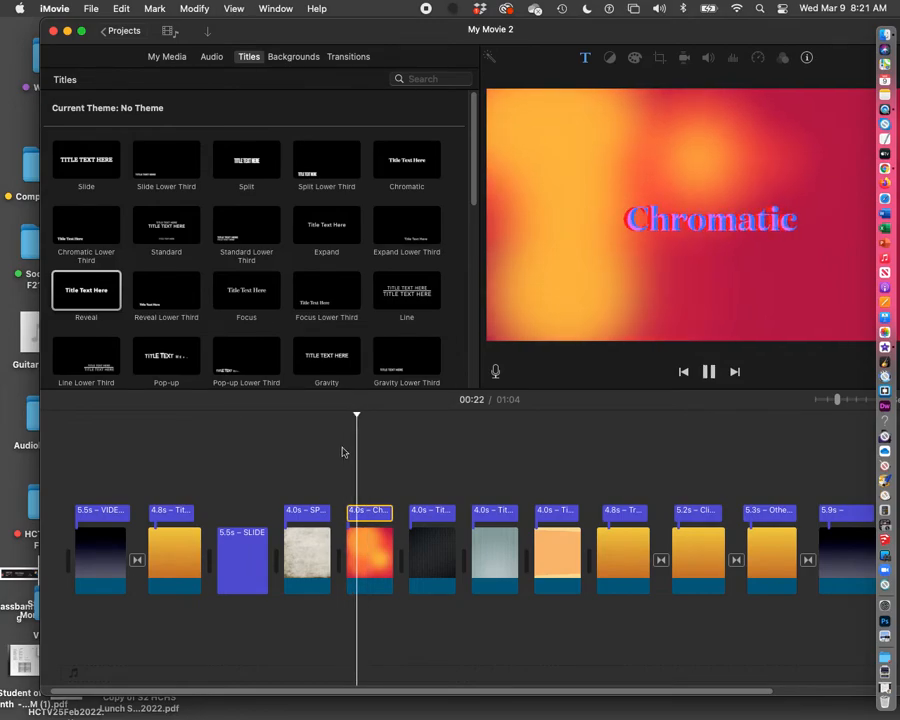
key(space)
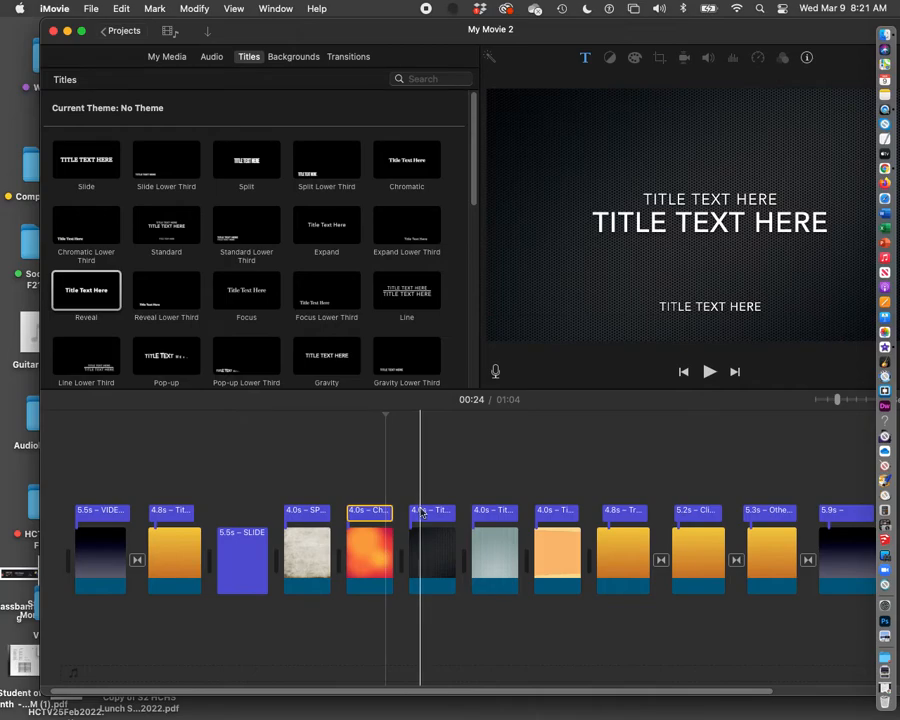
Step: Replace the large middle line of the Standard title over the Industrial clip with "STANDARD" and apply the edit
double_click(422, 512)
click(661, 222)
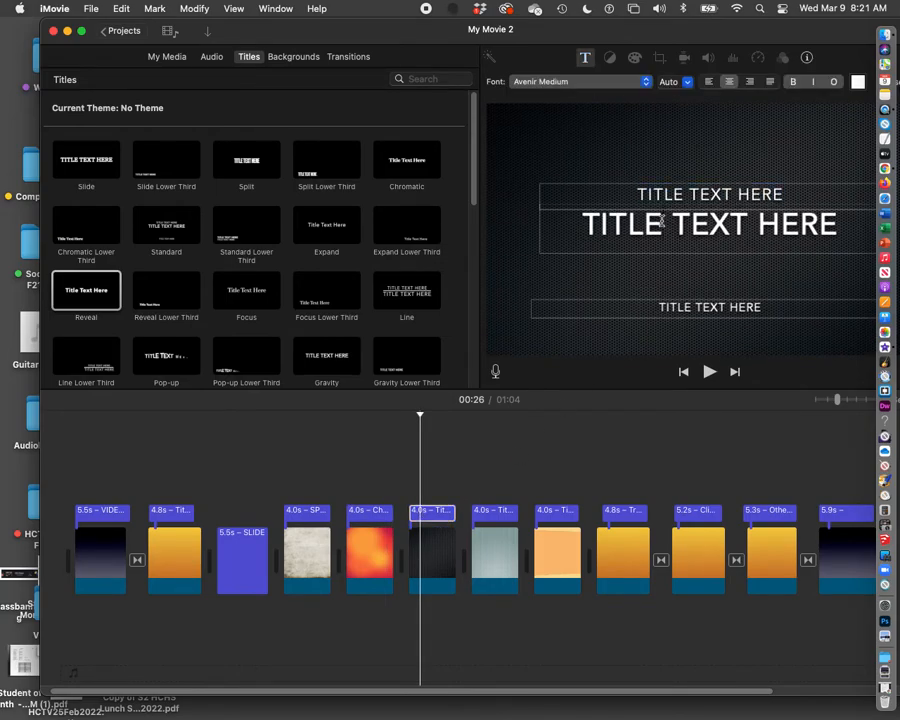
text(S)
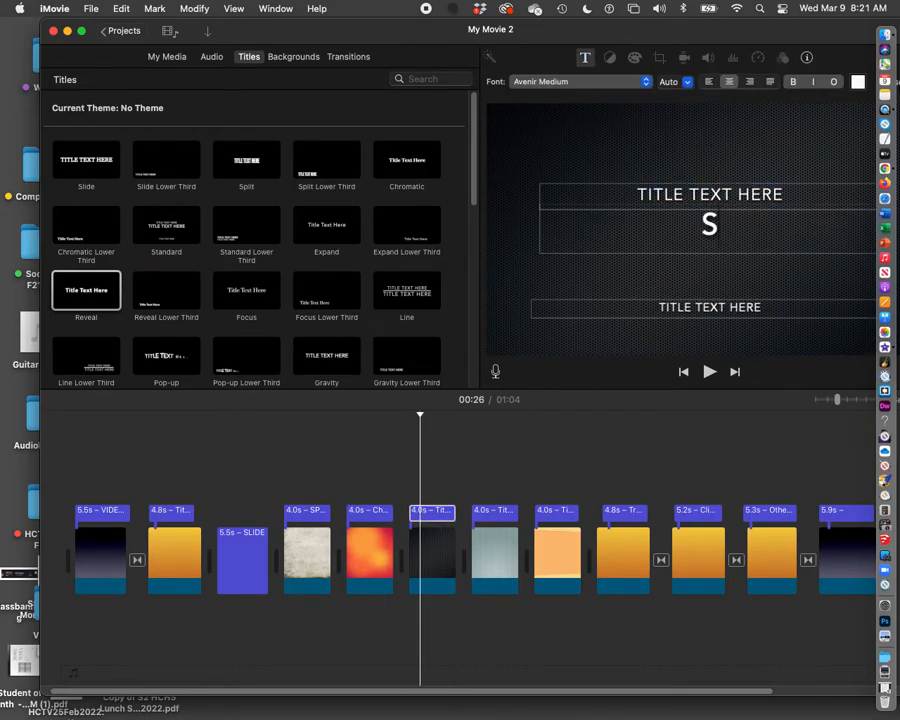
text(TANDARD)
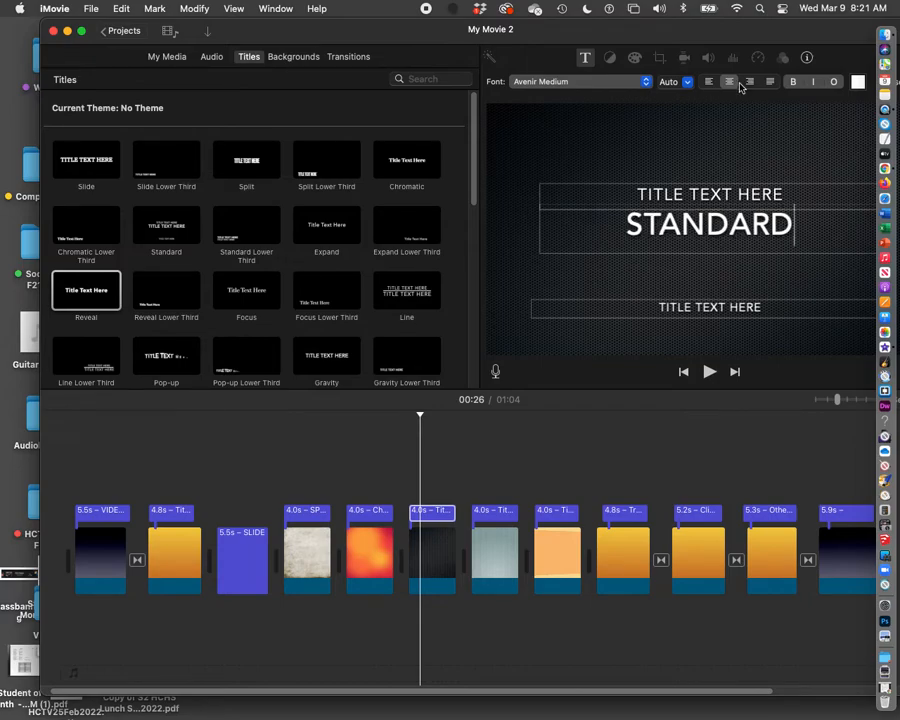
drag(755, 34, 693, 32)
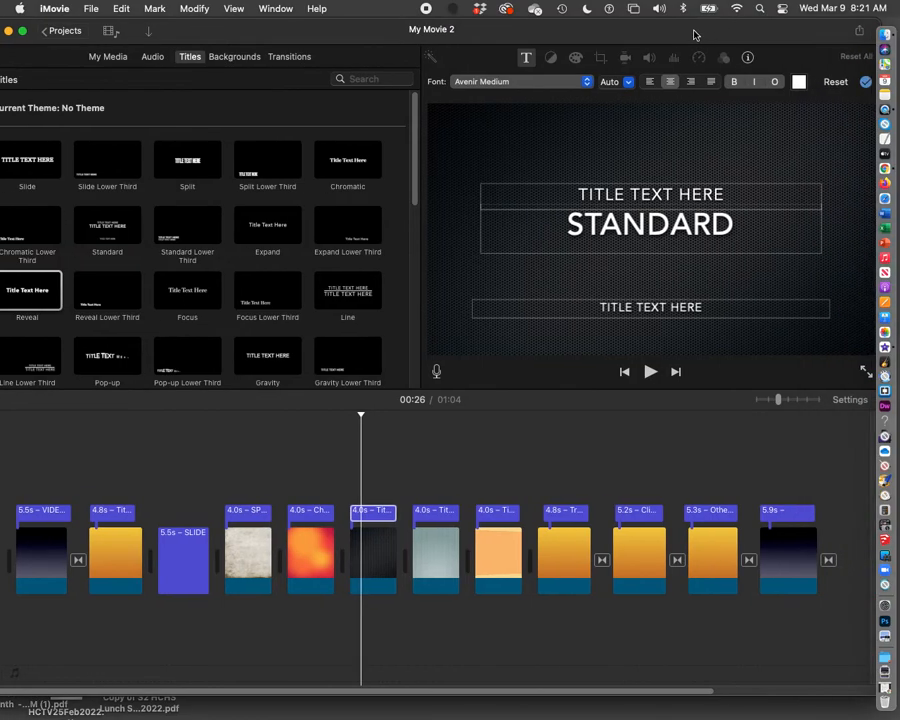
click(835, 83)
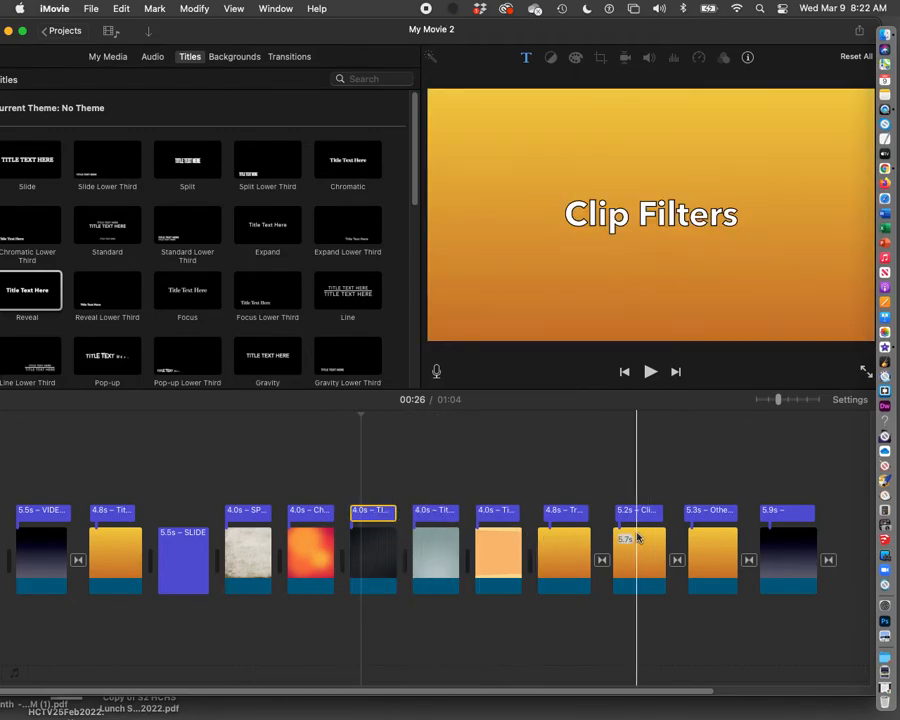
Step: Play the timeline through the SPLIT title and into the Chromatic clip
drag(509, 37, 537, 30)
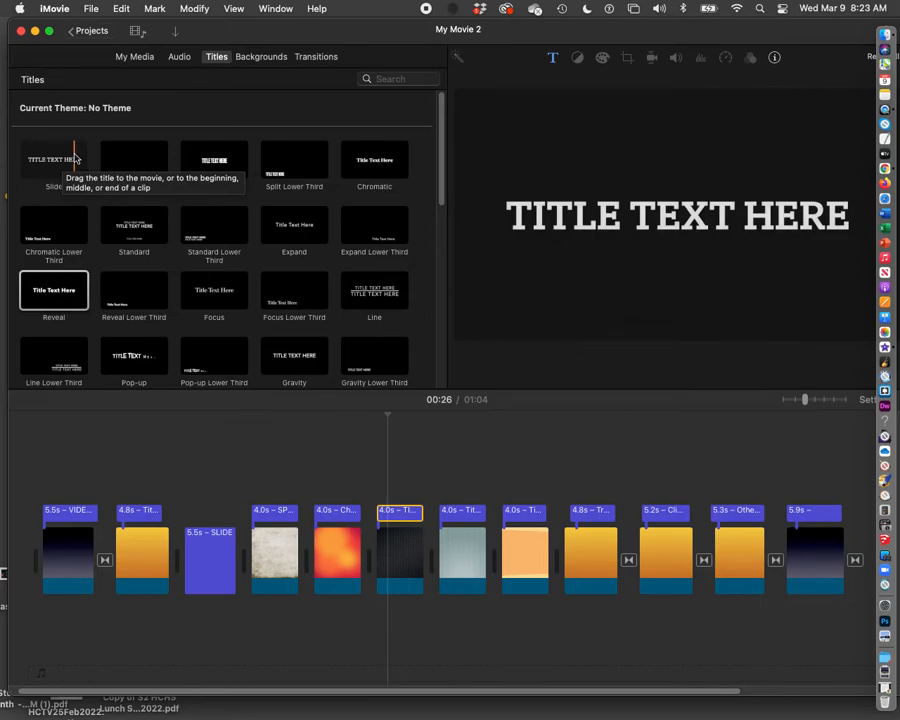
key(space)
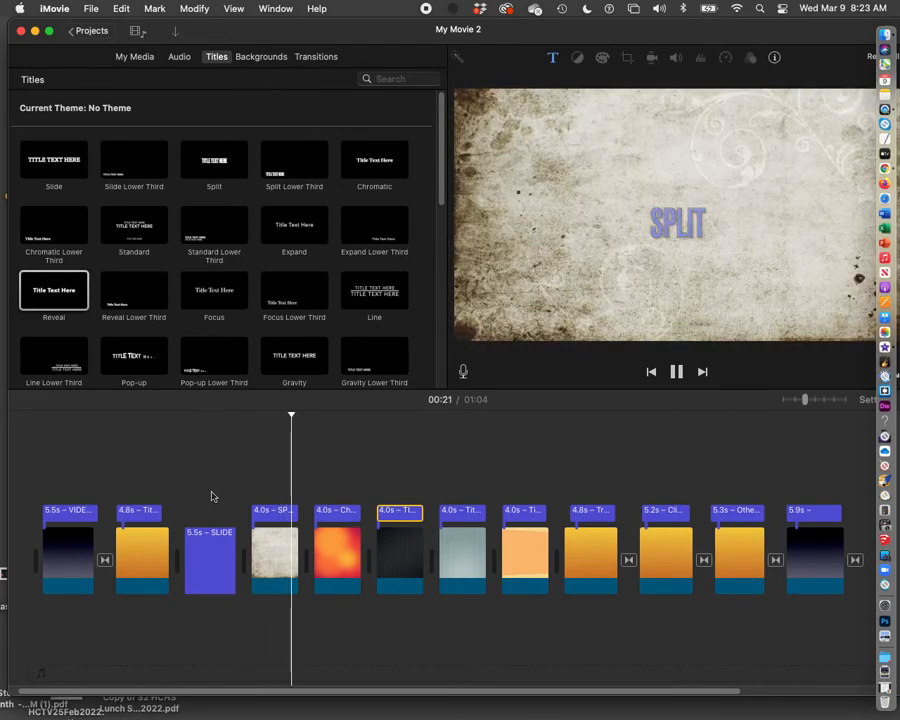
key(space)
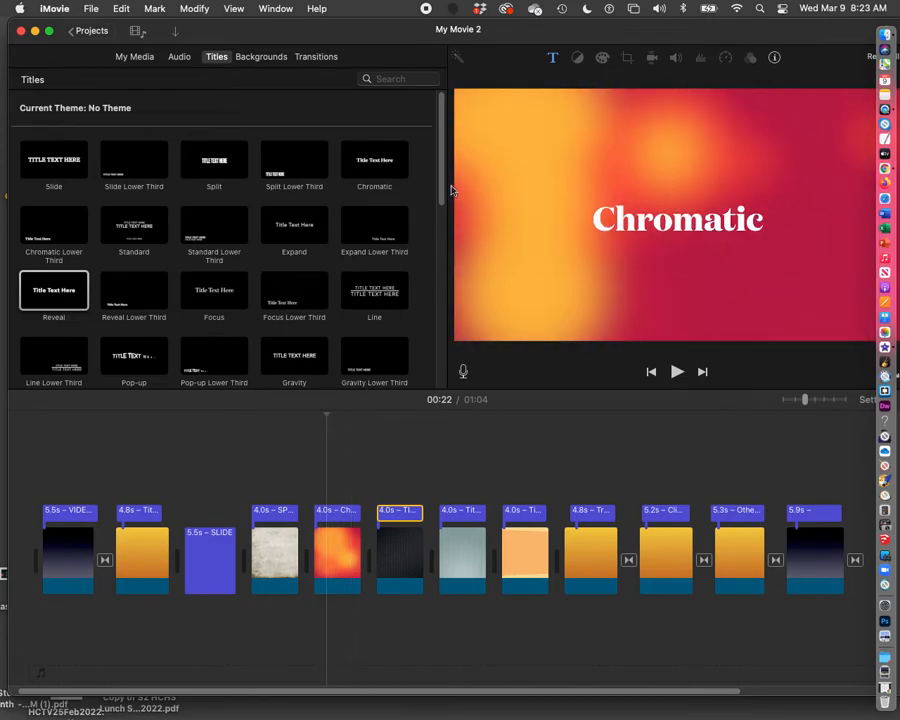
Step: Examine the available title styles through to Far Far Away, Paper and Formal, and return to the first ones
drag(441, 178, 433, 296)
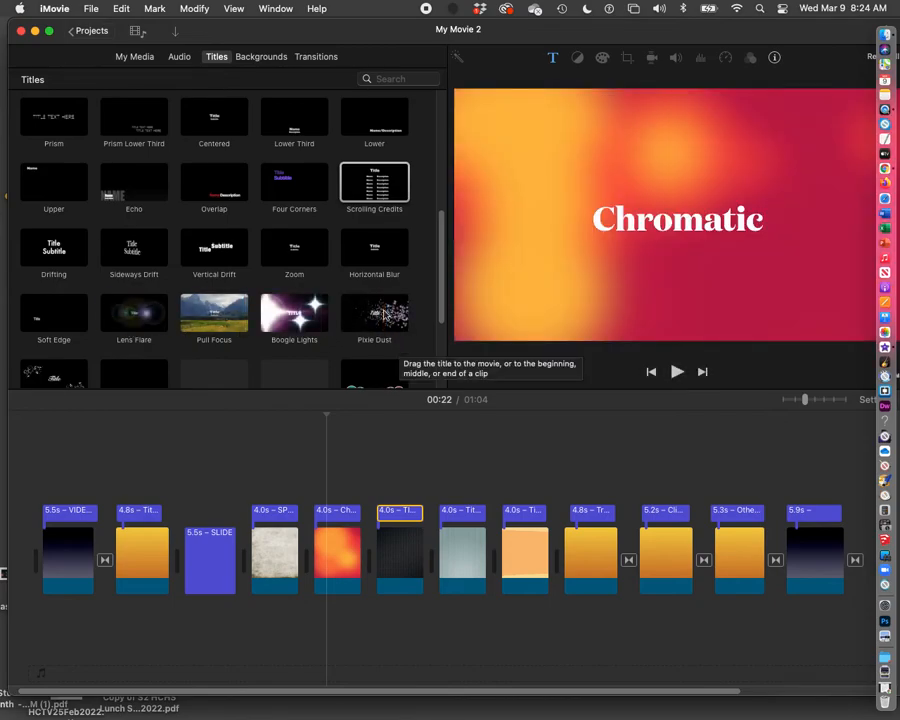
scroll(120, 320, down, 1)
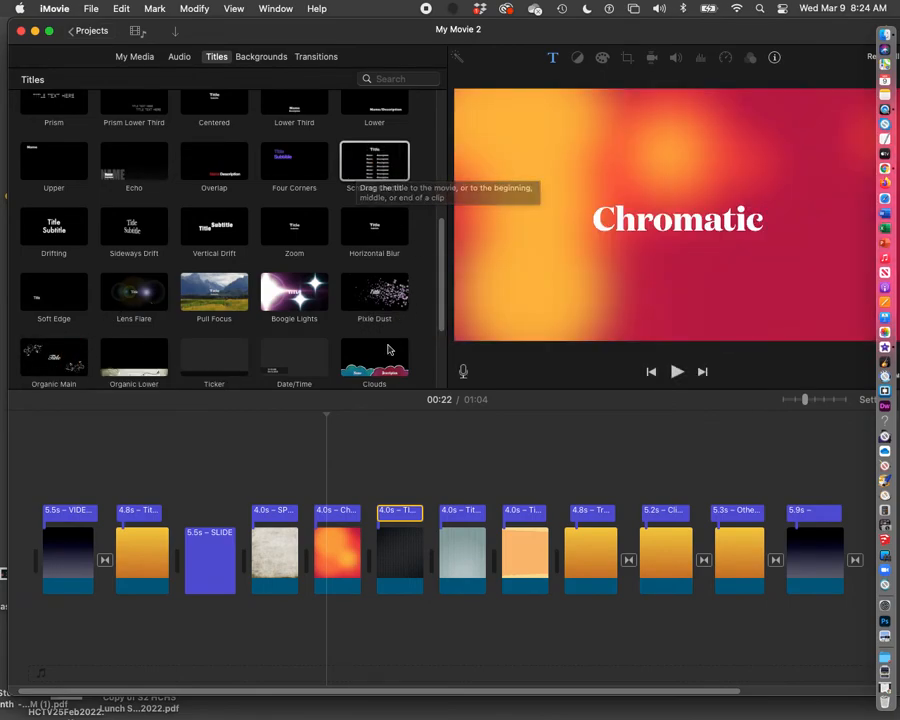
scroll(370, 170, down, 2)
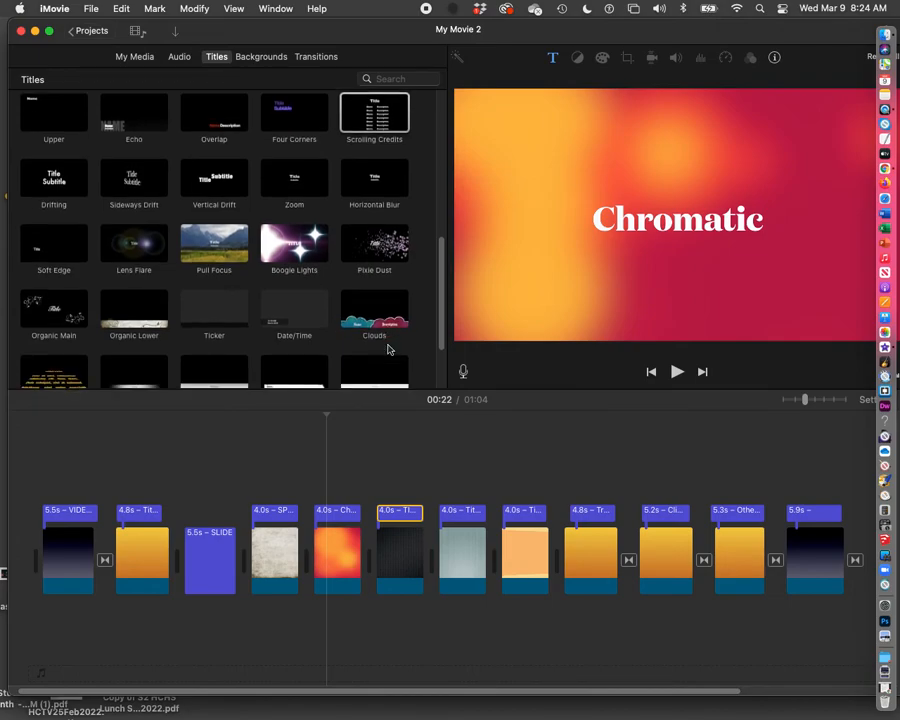
scroll(388, 348, down, 2)
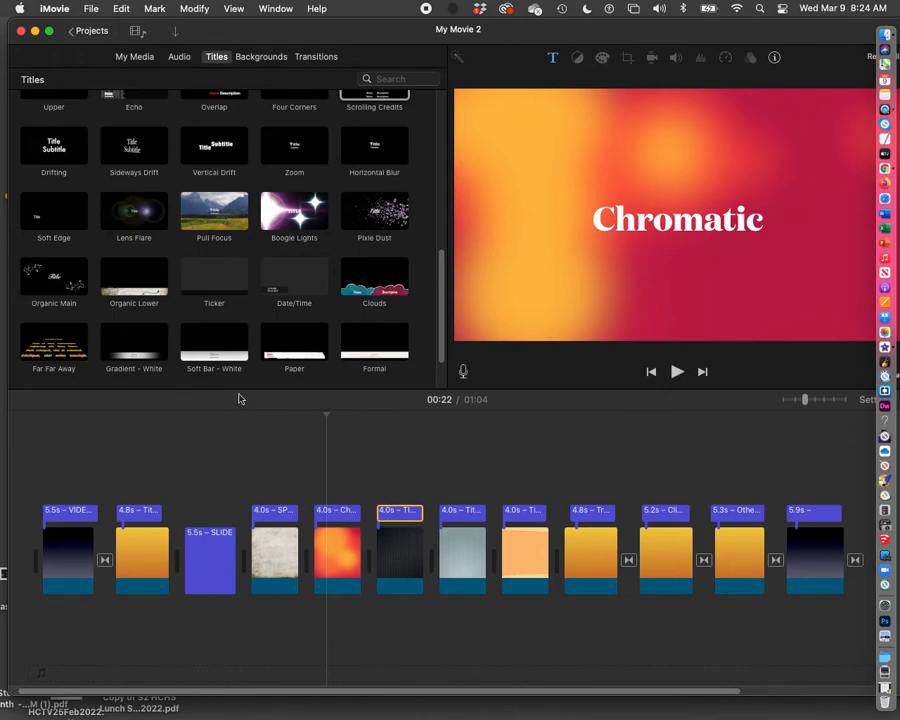
scroll(265, 308, up, 5)
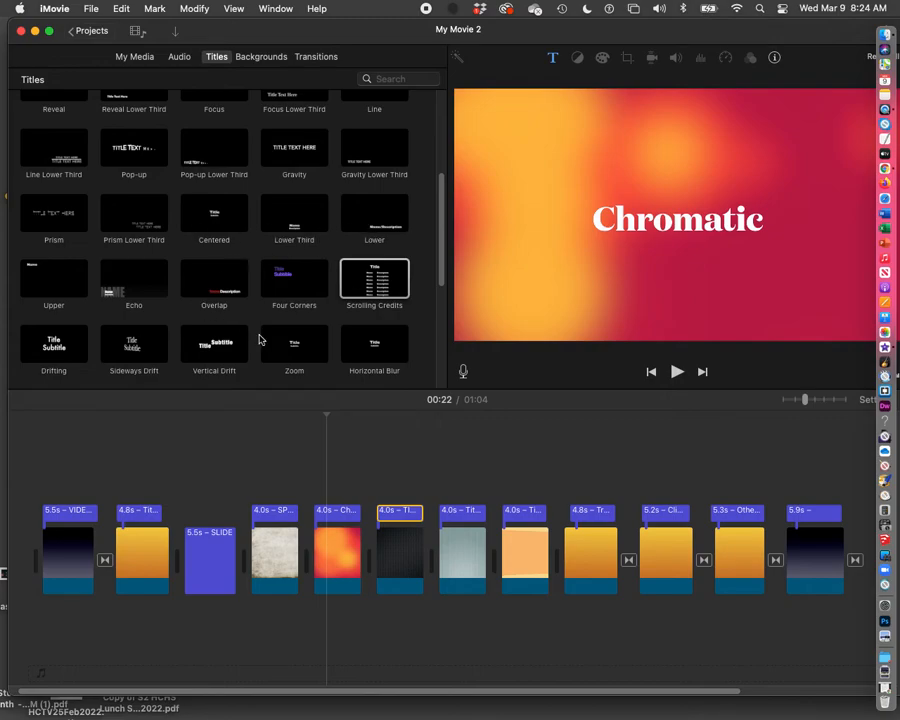
scroll(259, 340, up, 5)
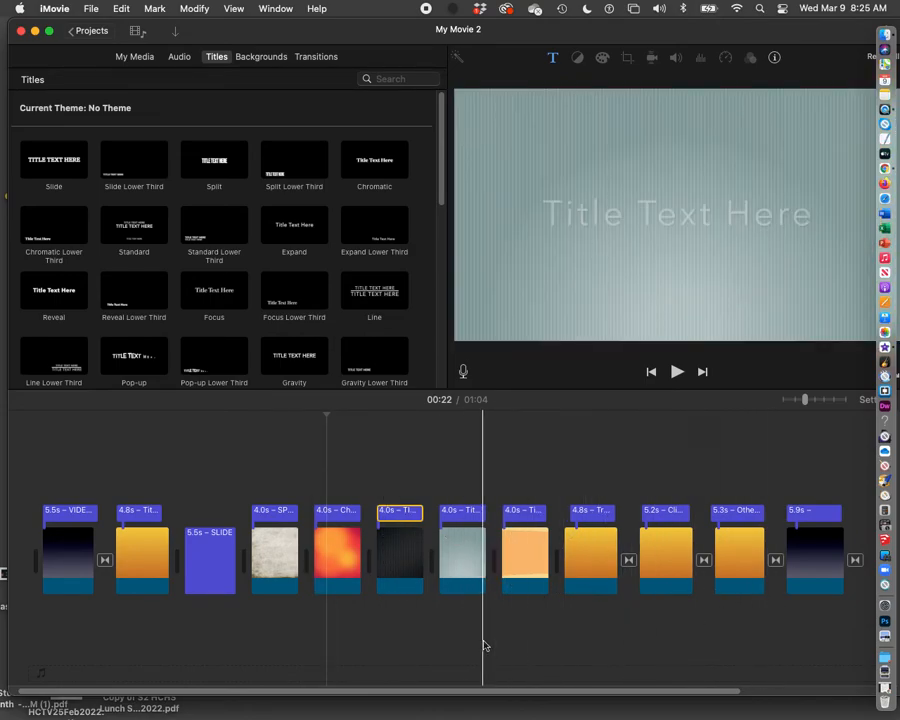
Step: Insert a 5.9 s segment of HomecomingF21raw from the Homecoming Fall 21 event between the SLIDE title and the SPLIT clip
click(135, 57)
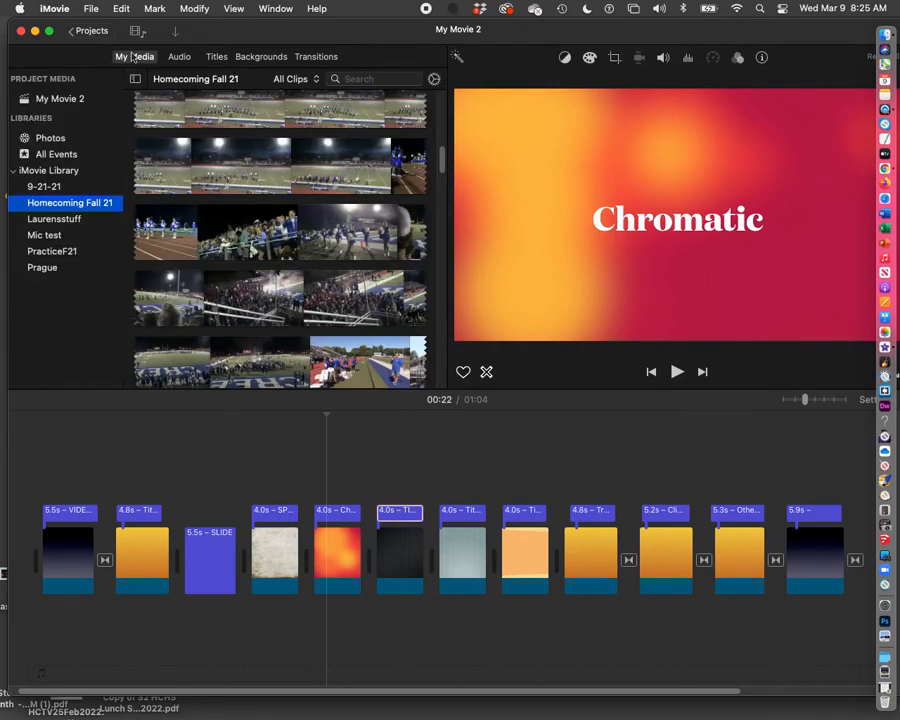
scroll(232, 153, up, 10)
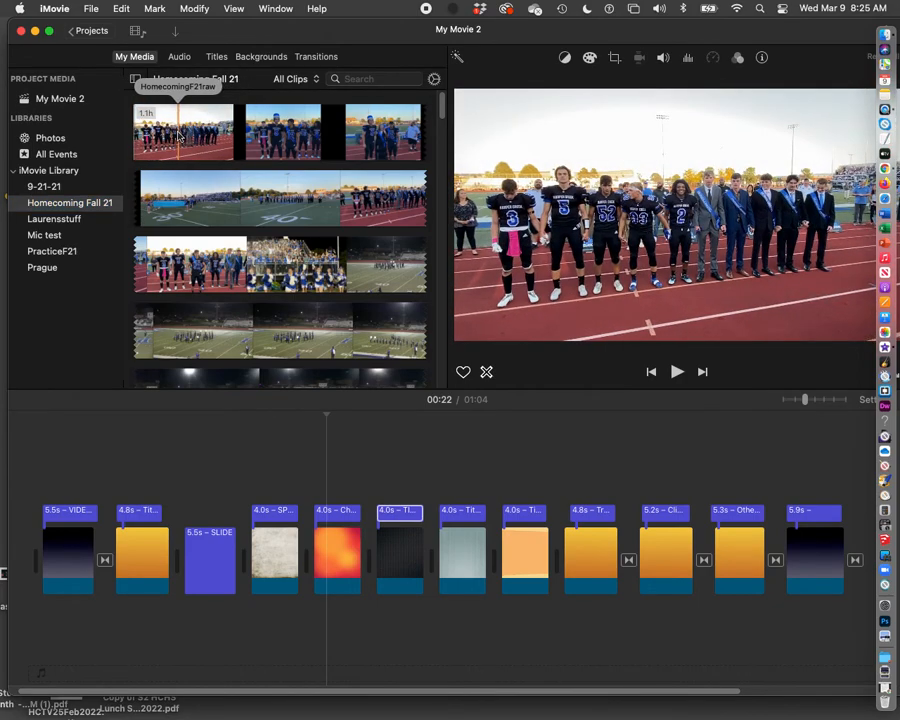
click(181, 137)
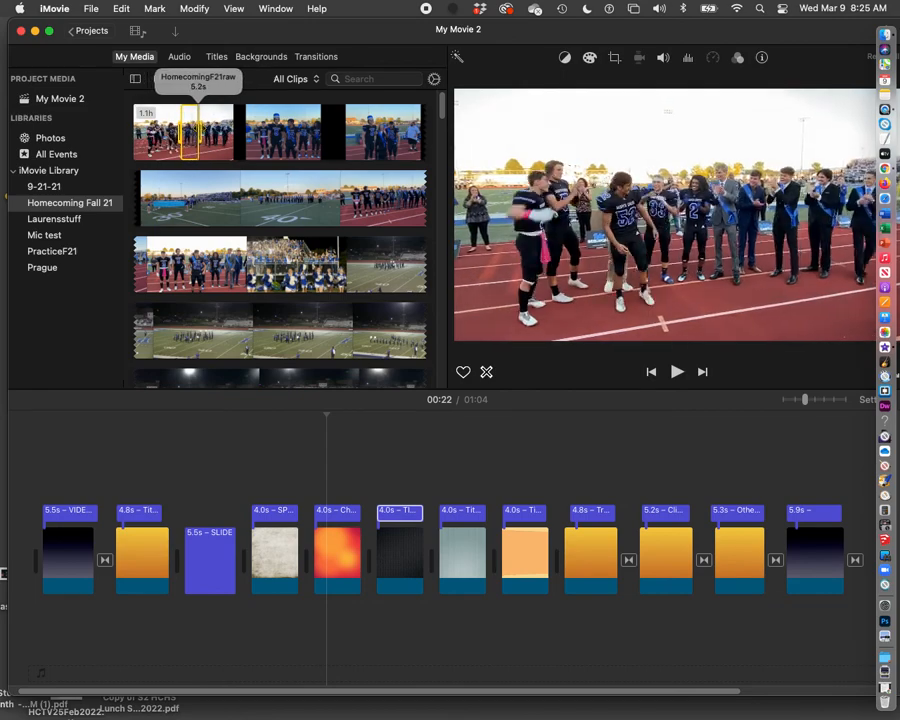
drag(198, 137, 203, 170)
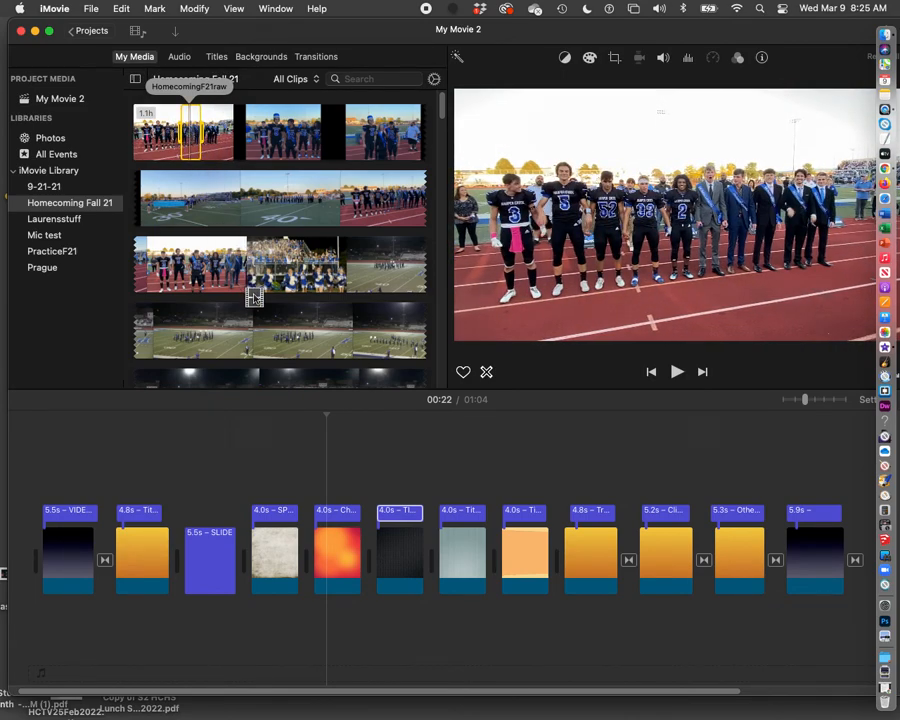
drag(259, 380, 250, 575)
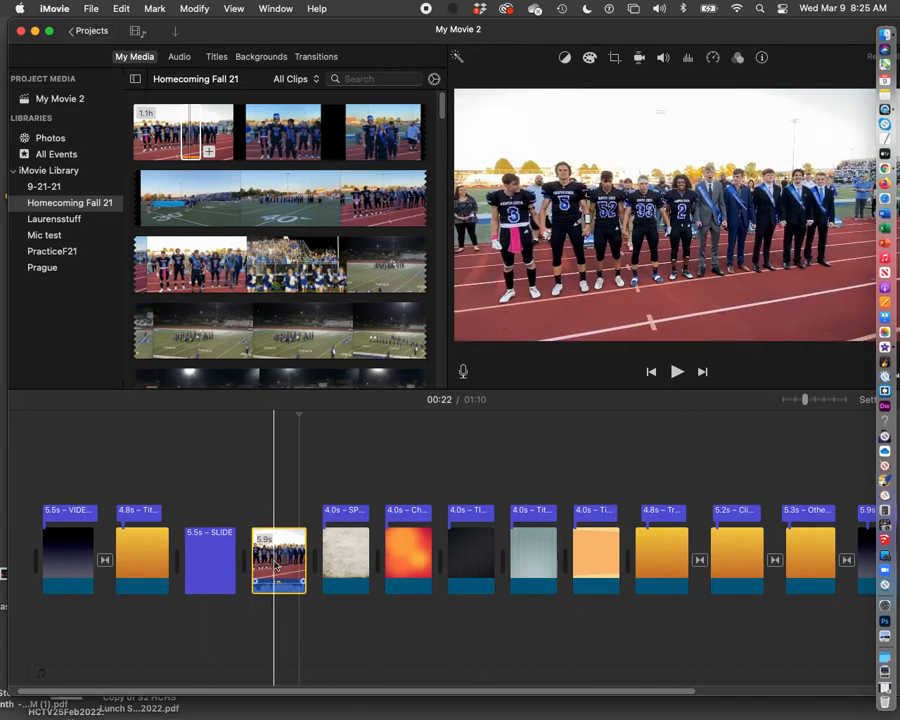
Step: Place the Slide Lower Third title over the homecoming clip and trim the end of the clip
click(215, 57)
drag(125, 162, 260, 512)
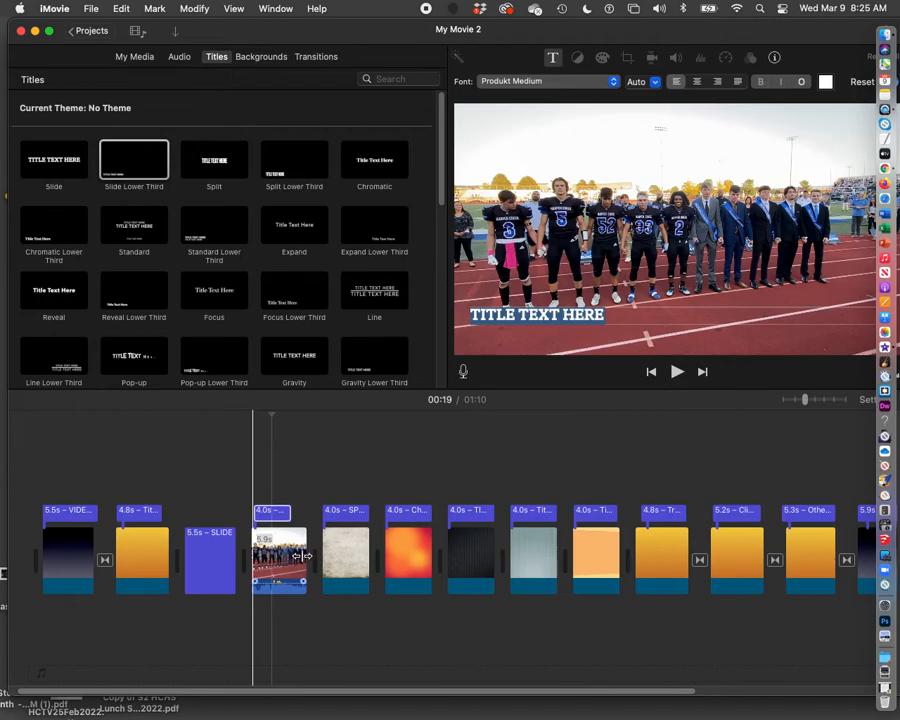
drag(303, 553, 295, 553)
Step: Change the lower-third title's text over the homecoming clip to SLIDE and trim the end of that clip to 4.5 s
click(270, 514)
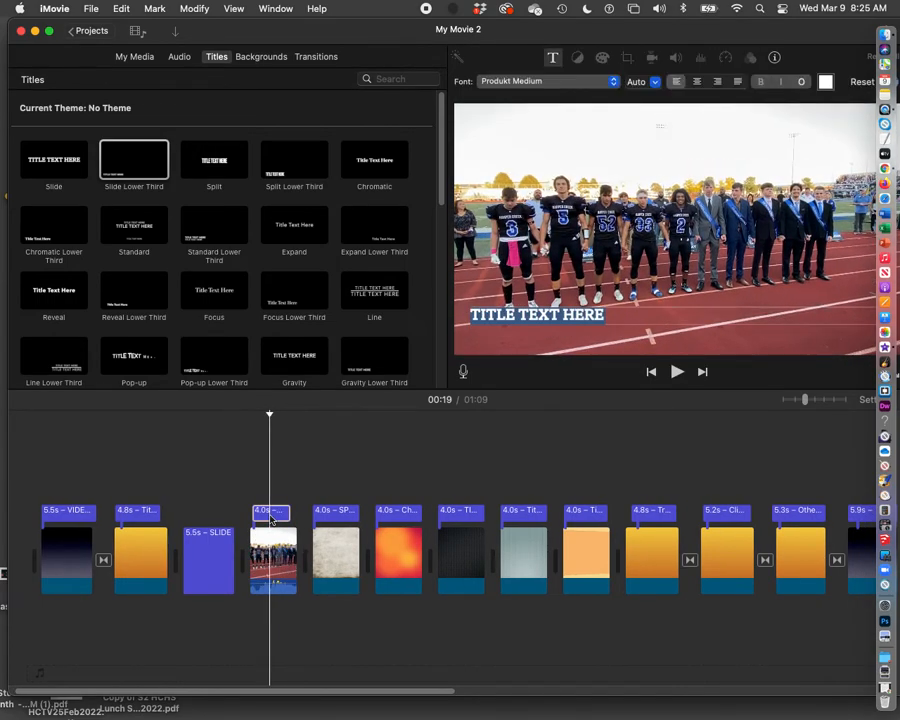
text(SLIDE)
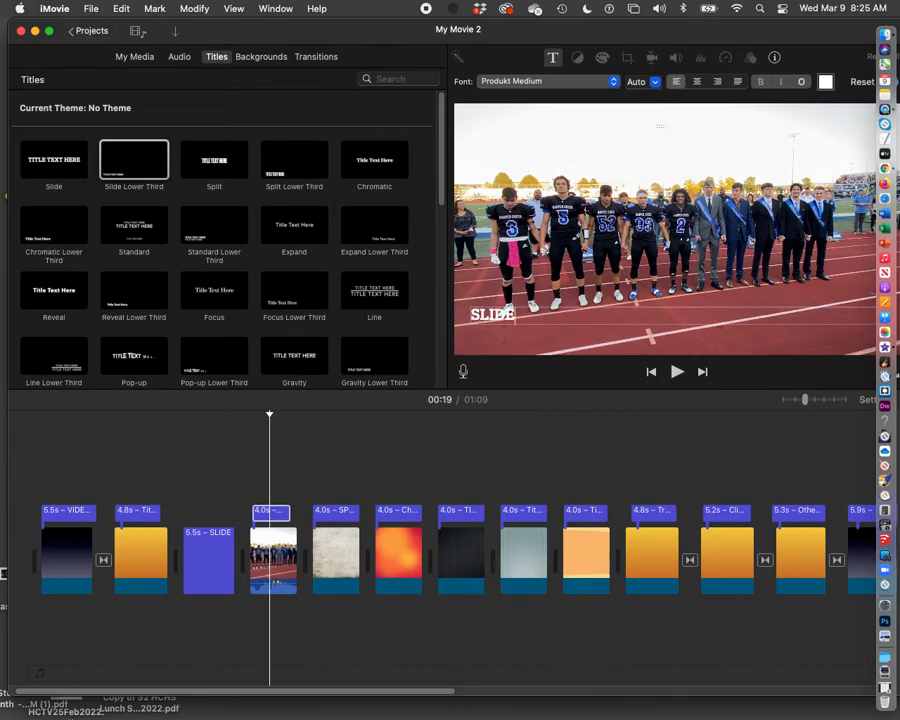
drag(762, 27, 745, 31)
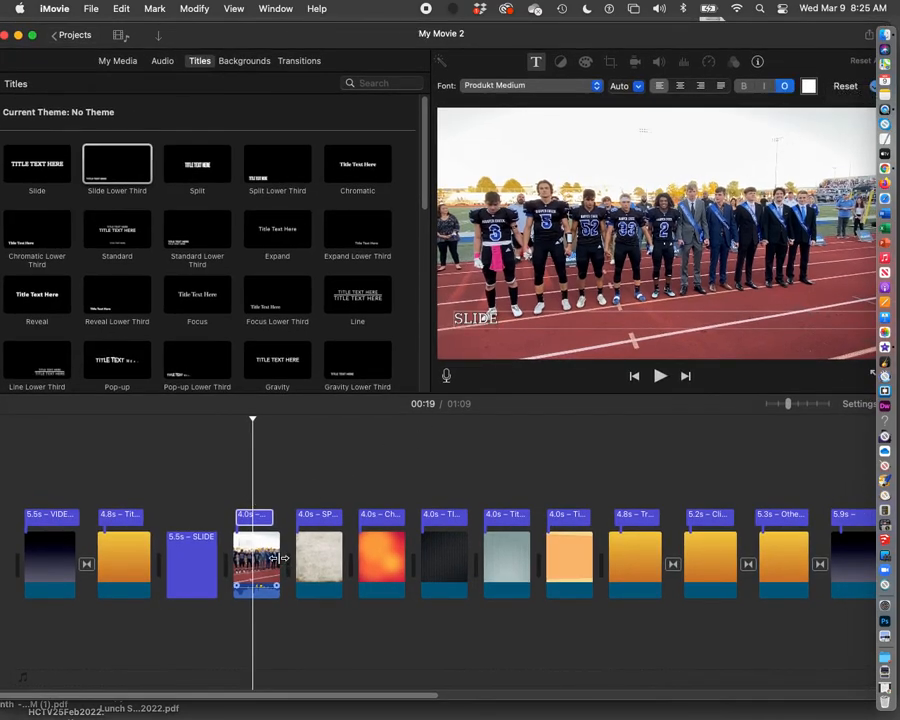
mouse_move(273, 539)
mouse_down()
mouse_move(256, 518)
mouse_move(268, 540)
mouse_up()
Step: Play the homecoming clip with its SLIDE lower-third title and raise the system volume
key(space)
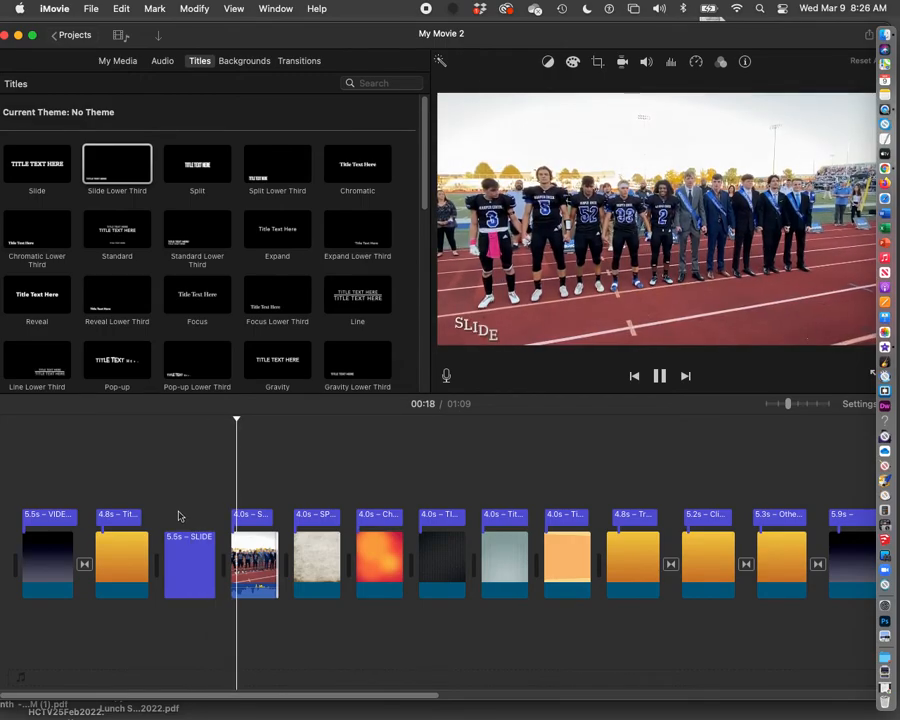
key(XF86AudioRaiseVolume)
key(space)
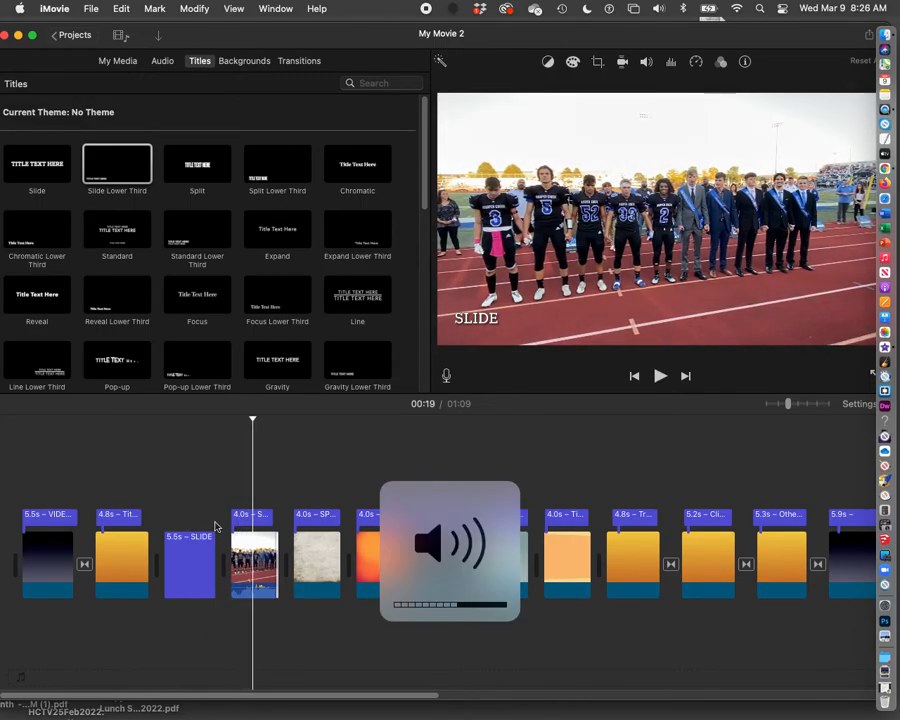
Step: Set the homecoming clip's volume to 0% and shorten the standalone SLIDE title to 4.8 s
mouse_move(257, 586)
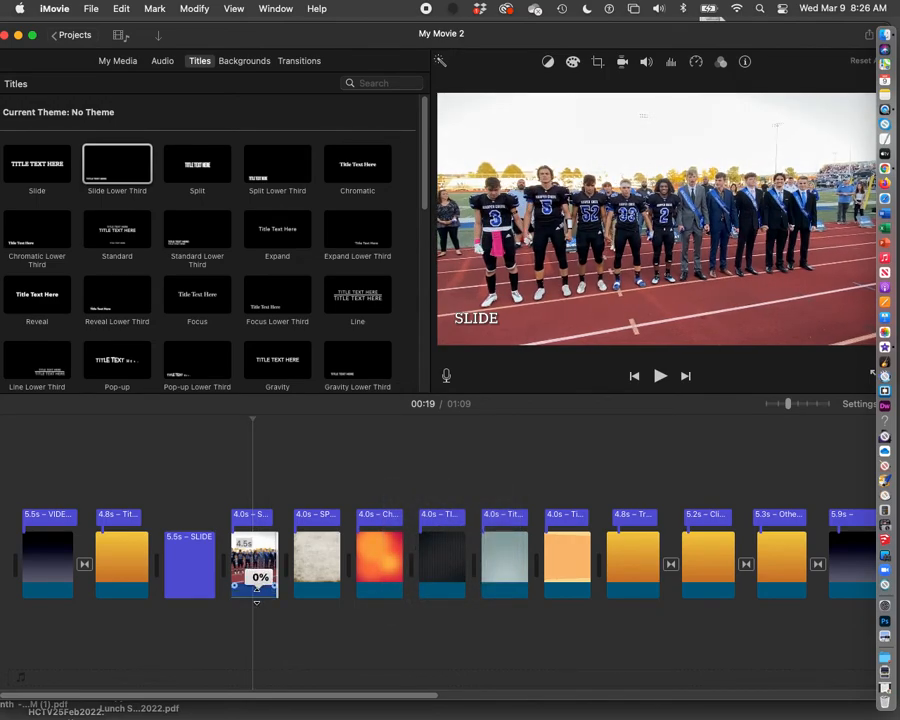
drag(217, 564, 200, 561)
key(space)
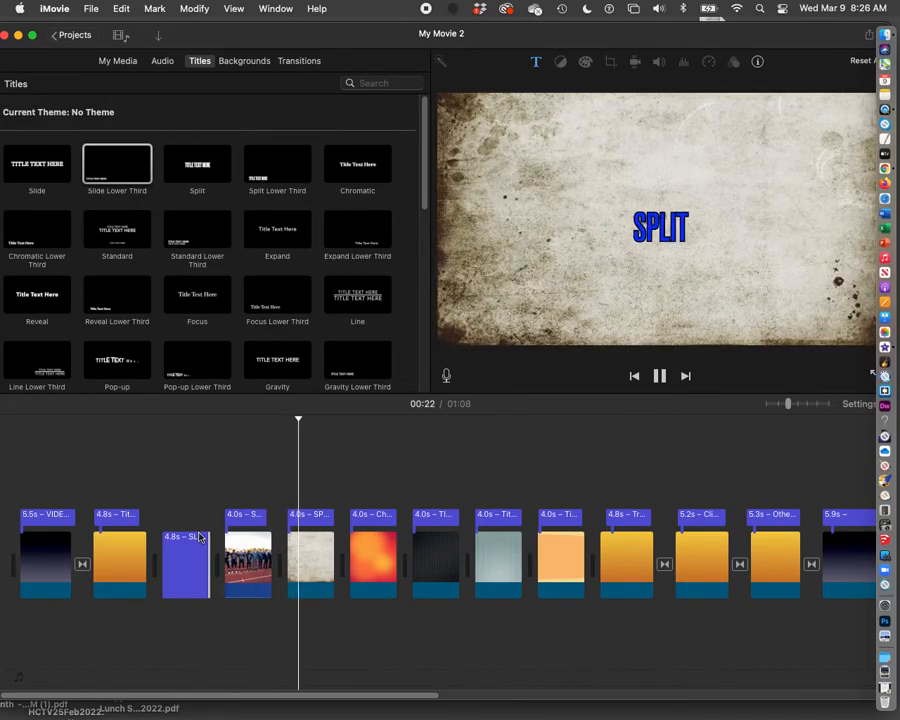
Step: Insert a short night crowd segment of HomecomingF21raw between the SPLIT and Chromatic clips and mute its audio
click(115, 62)
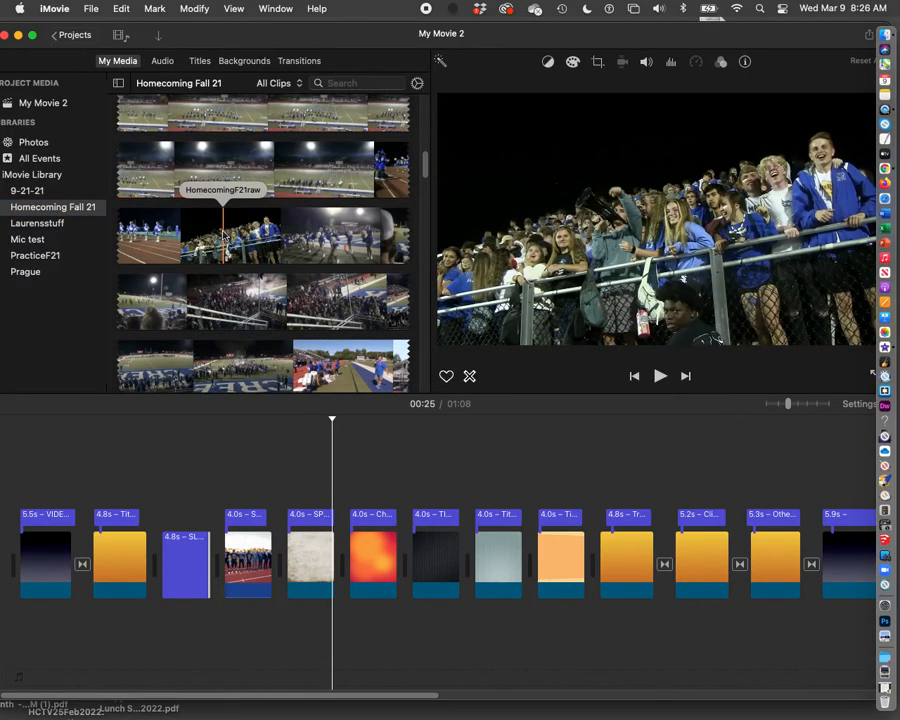
drag(224, 238, 238, 238)
drag(290, 340, 336, 566)
key(space)
key(space)
drag(372, 586, 373, 615)
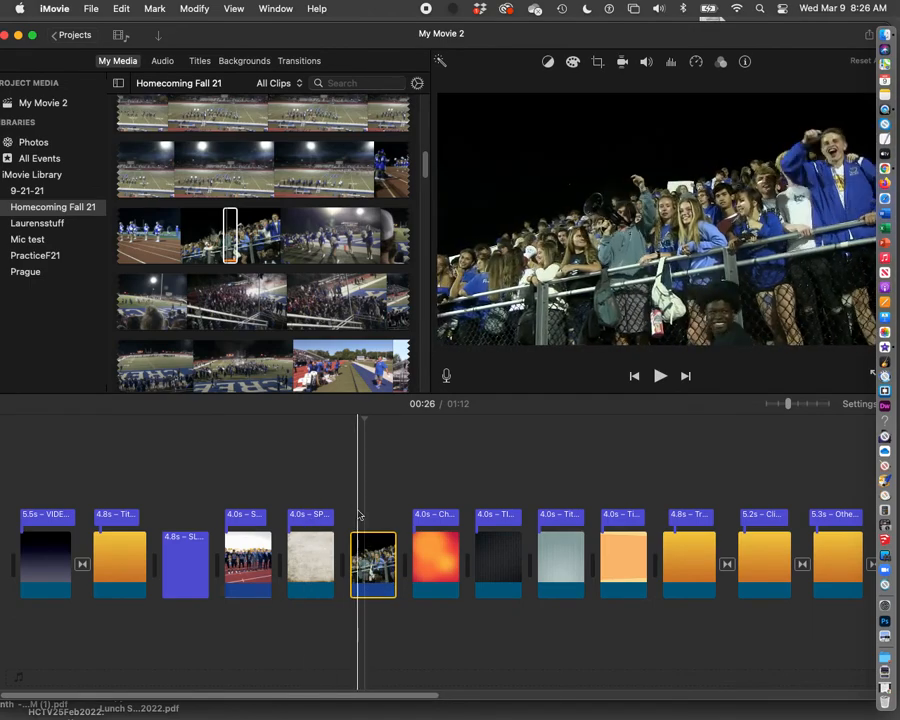
Step: Insert a 7.1 s cheerleader segment of HomecomingF21raw after the Chromatic clip and trim its end to match the neighbouring clips
scroll(352, 320, down, 3)
scroll(352, 320, down, 1)
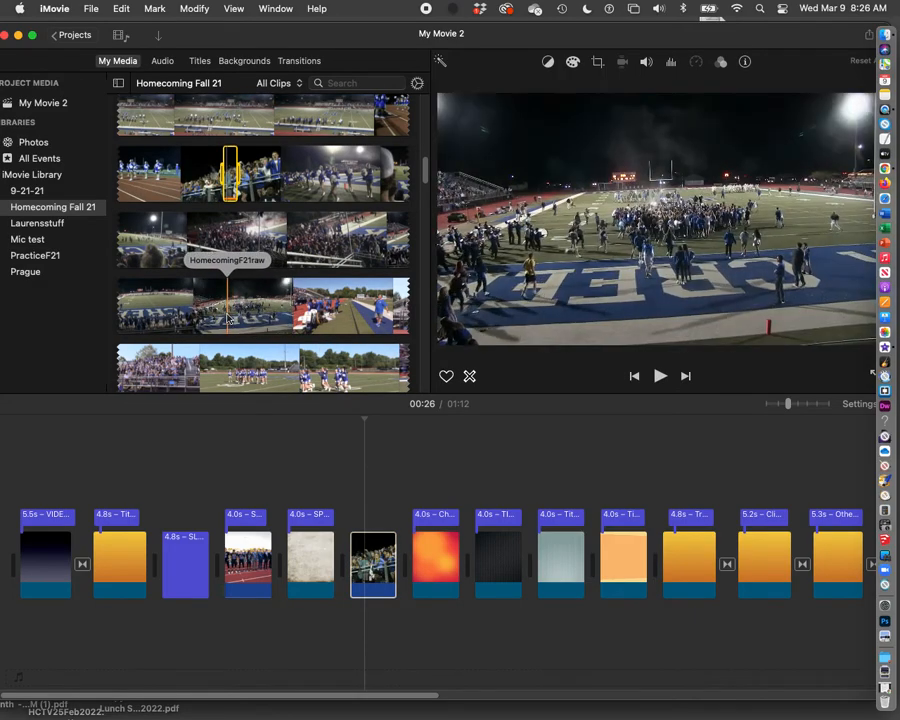
scroll(280, 340, down, 2)
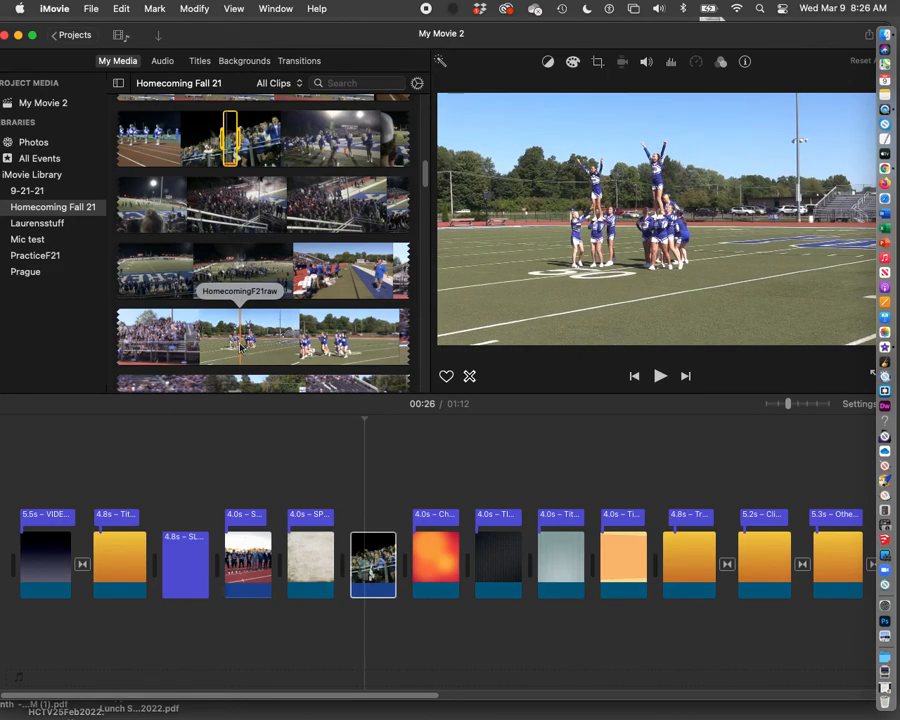
drag(240, 345, 265, 340)
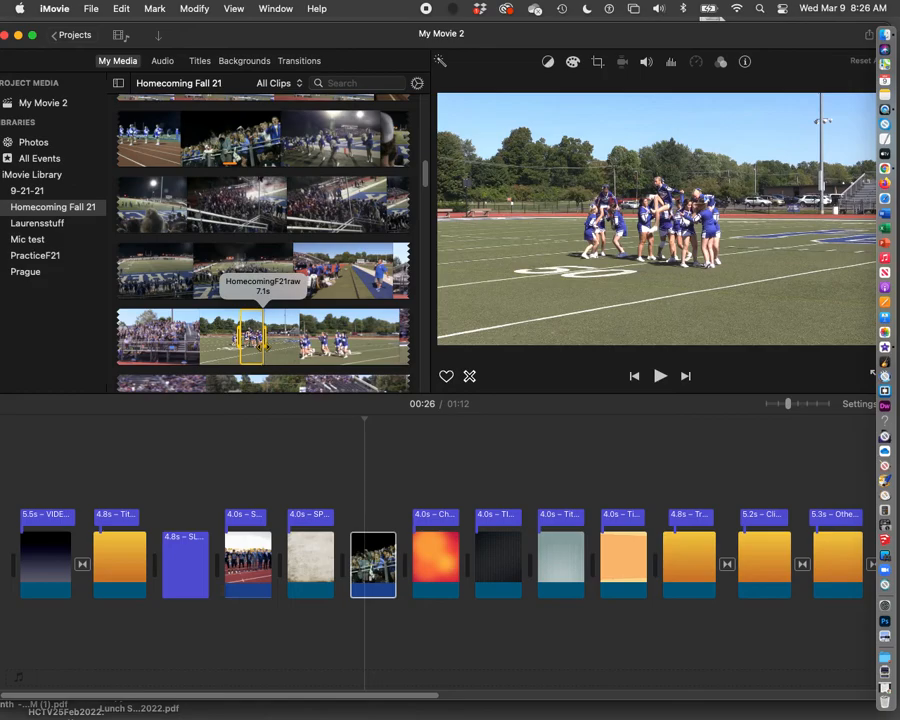
drag(307, 380, 472, 578)
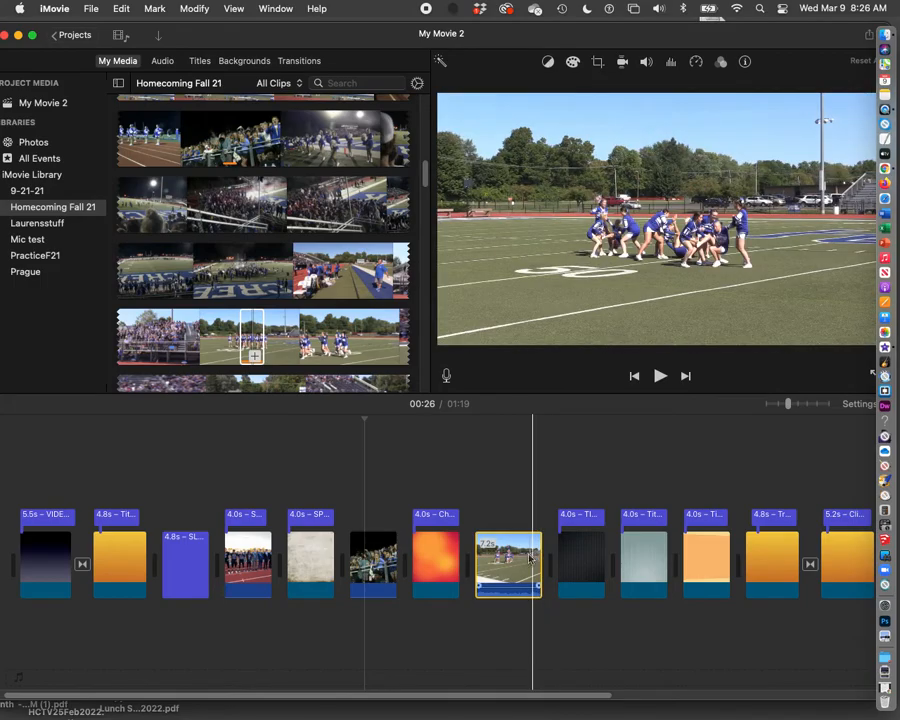
drag(538, 553, 480, 563)
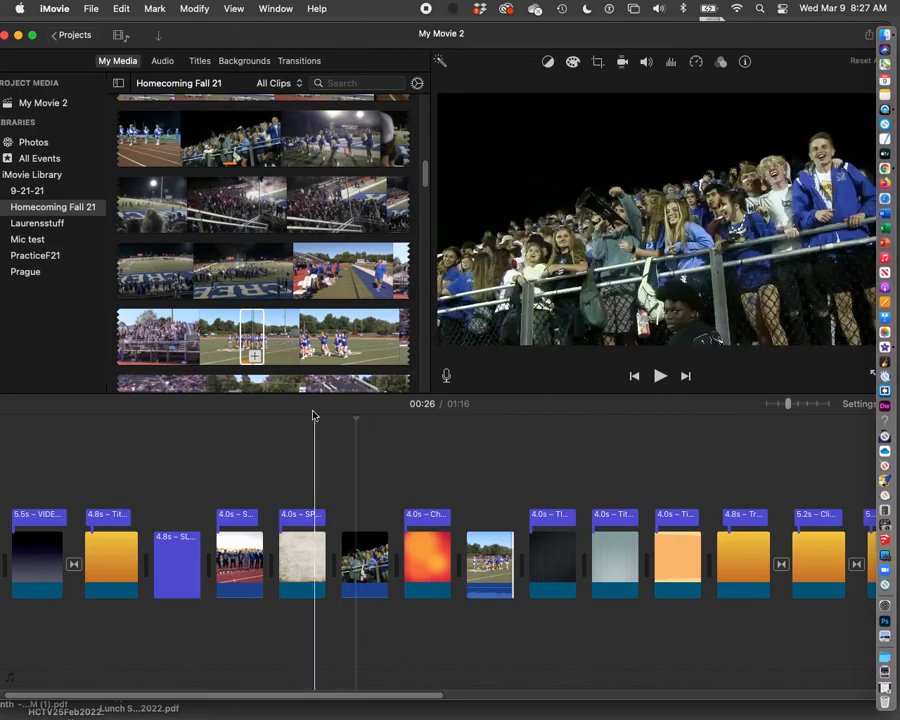
Step: Insert a short daytime bleacher crowd segment of HomecomingF21raw after the title clip with the dark textured background
scroll(160, 240, down, 3)
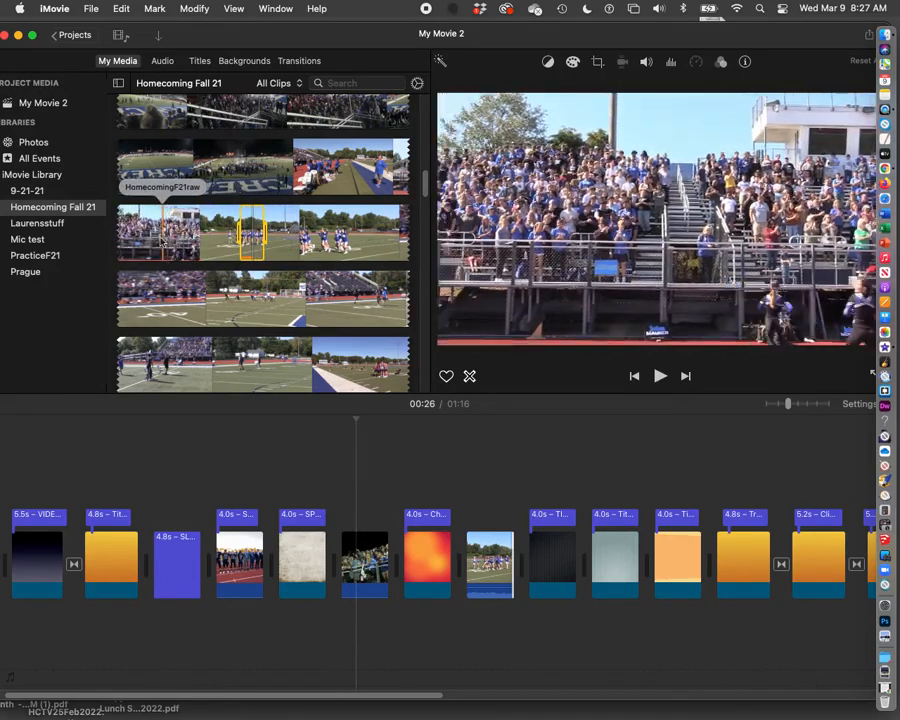
key(super+a)
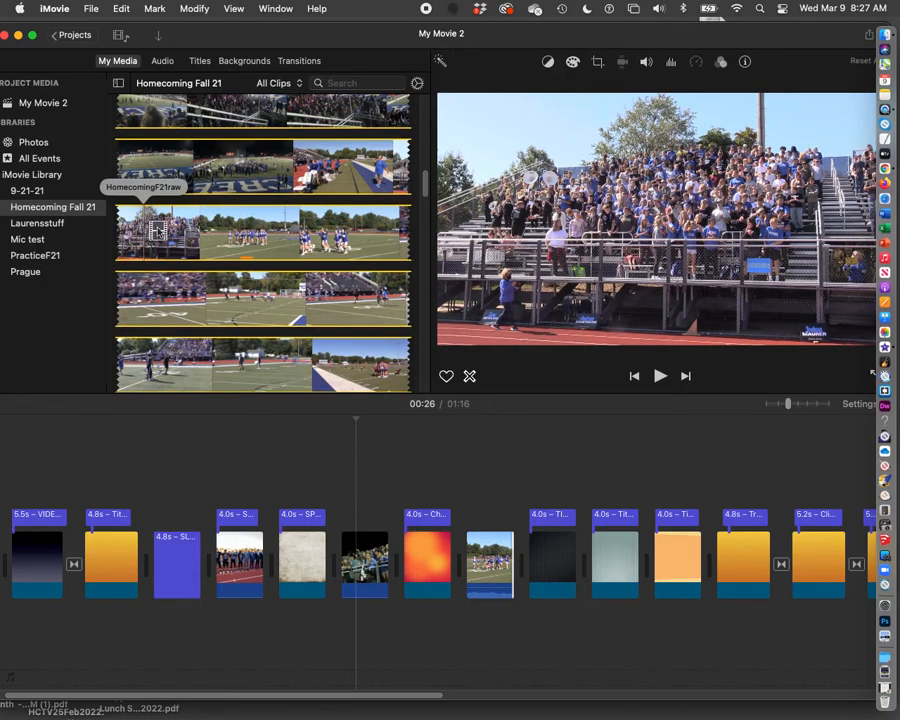
drag(148, 235, 572, 556)
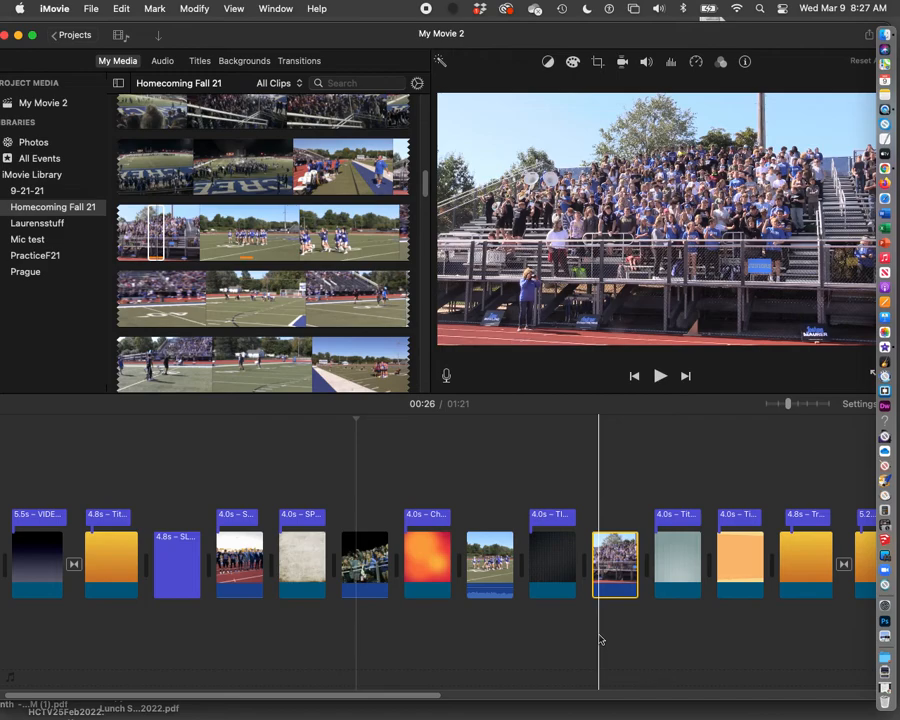
Step: Examine the title styles through to Torn Edge - Tan, including Pull Focus and Scrolling Credits, and return to the first ones
click(200, 61)
scroll(237, 131, down, 10)
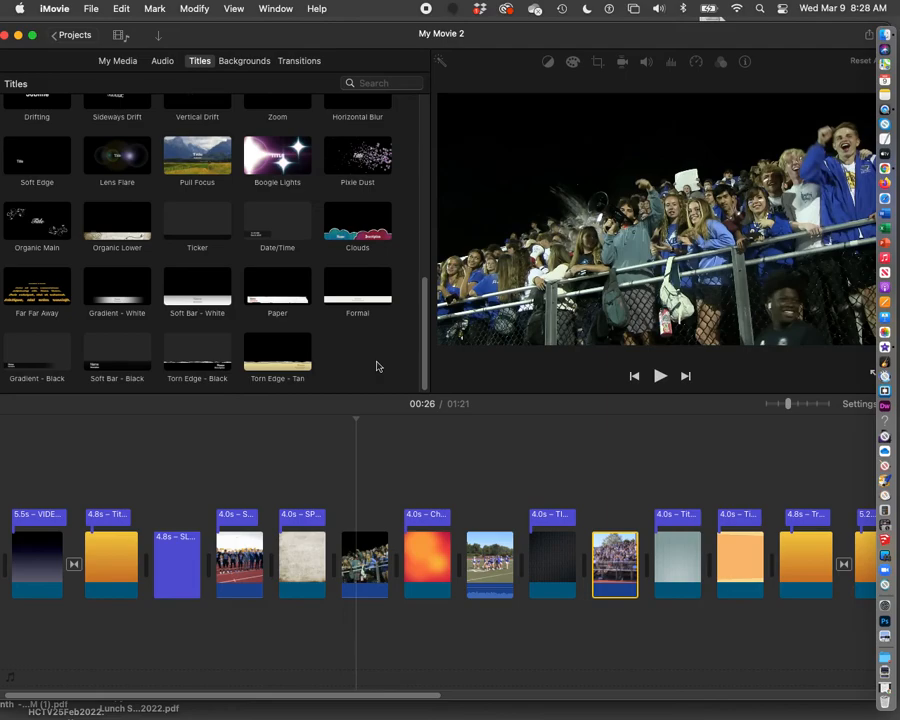
scroll(376, 364, up, 5)
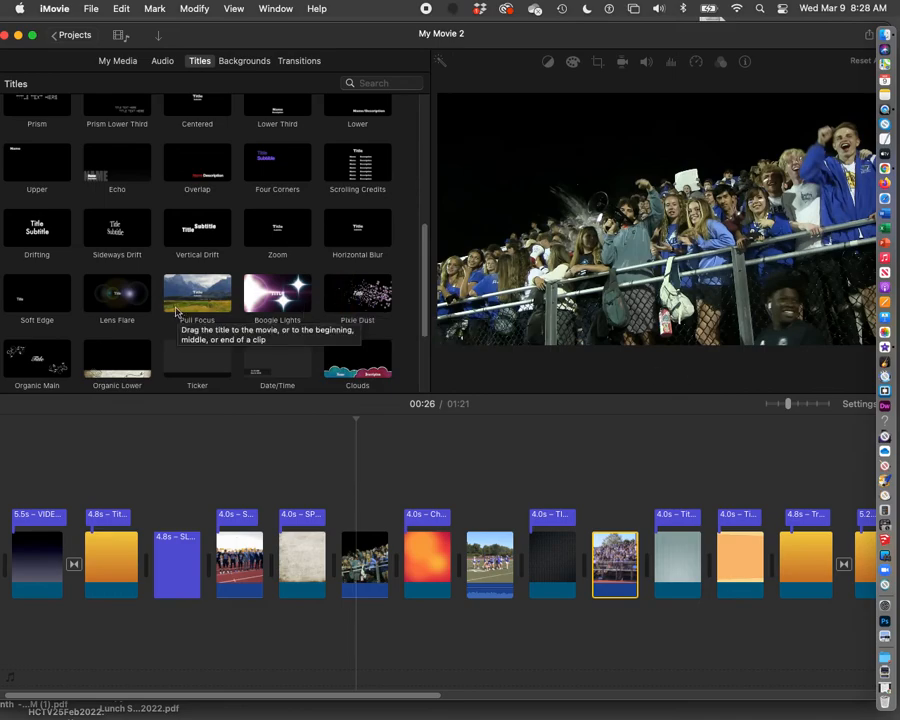
scroll(176, 312, down, 2)
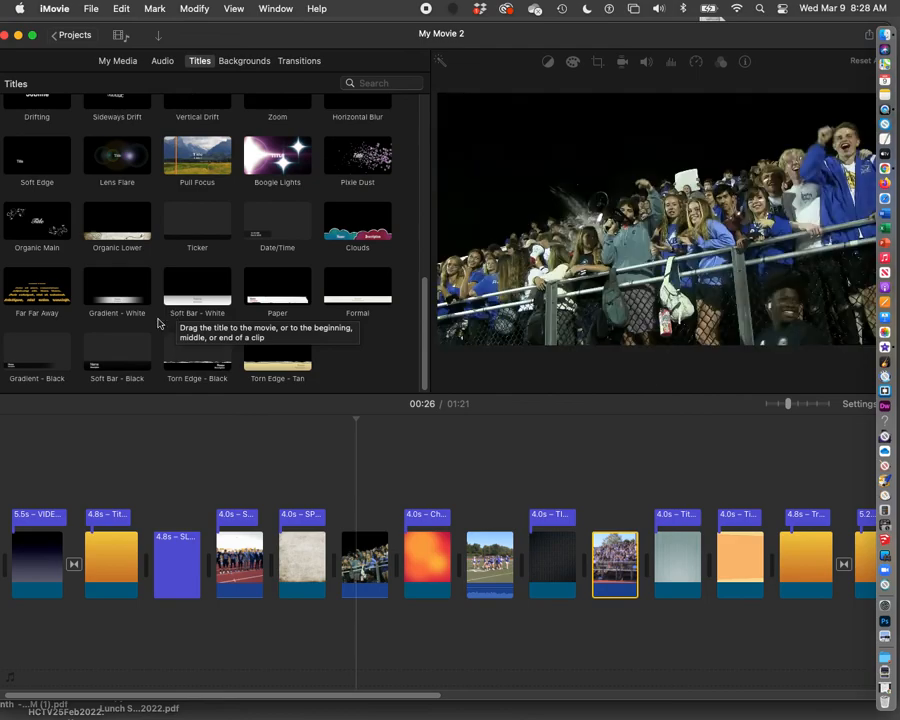
scroll(45, 300, up, 3)
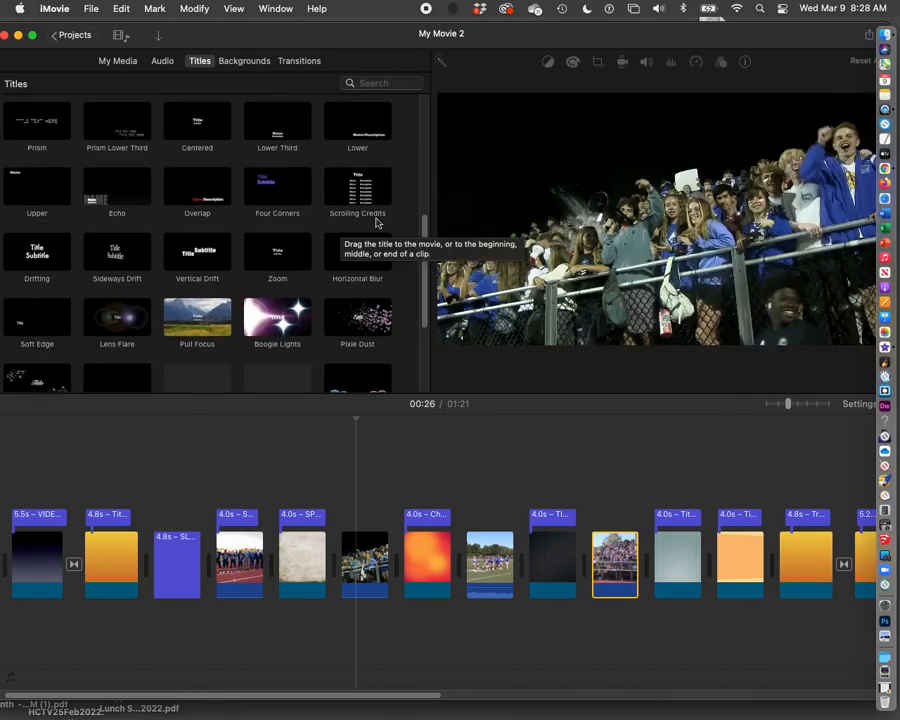
scroll(284, 285, down, 3)
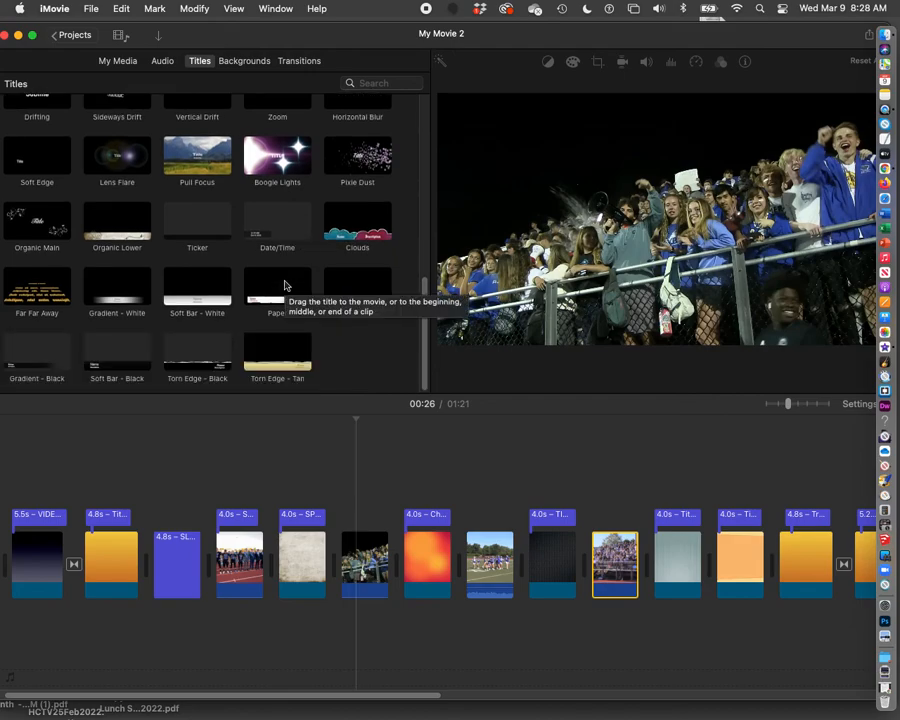
scroll(285, 284, up, 10)
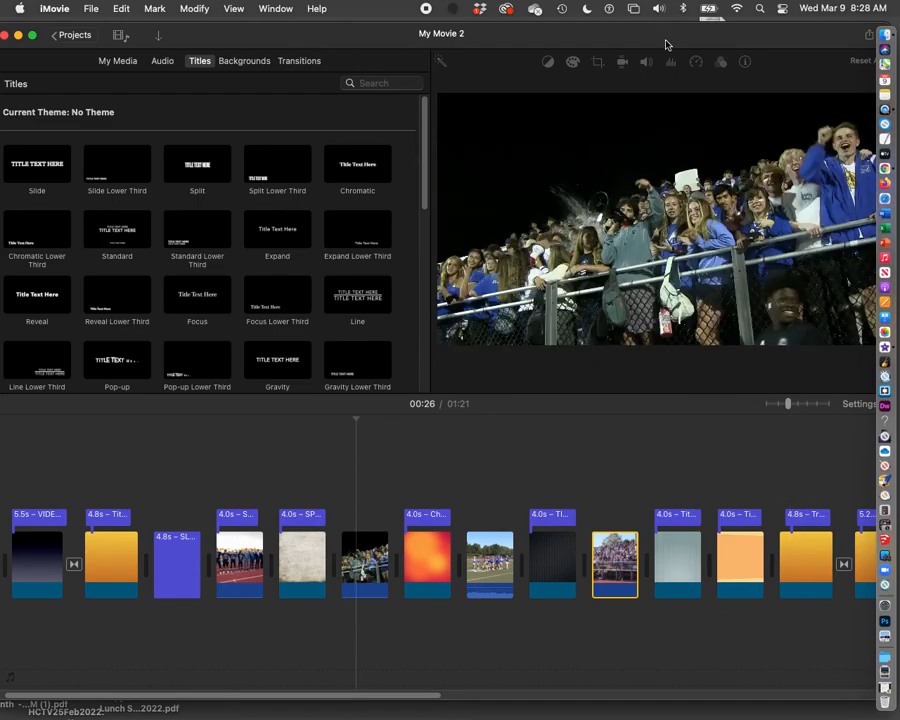
Step: Enlarge the project window slightly and reposition it so the titles and the timeline start are in view
drag(667, 40, 605, 40)
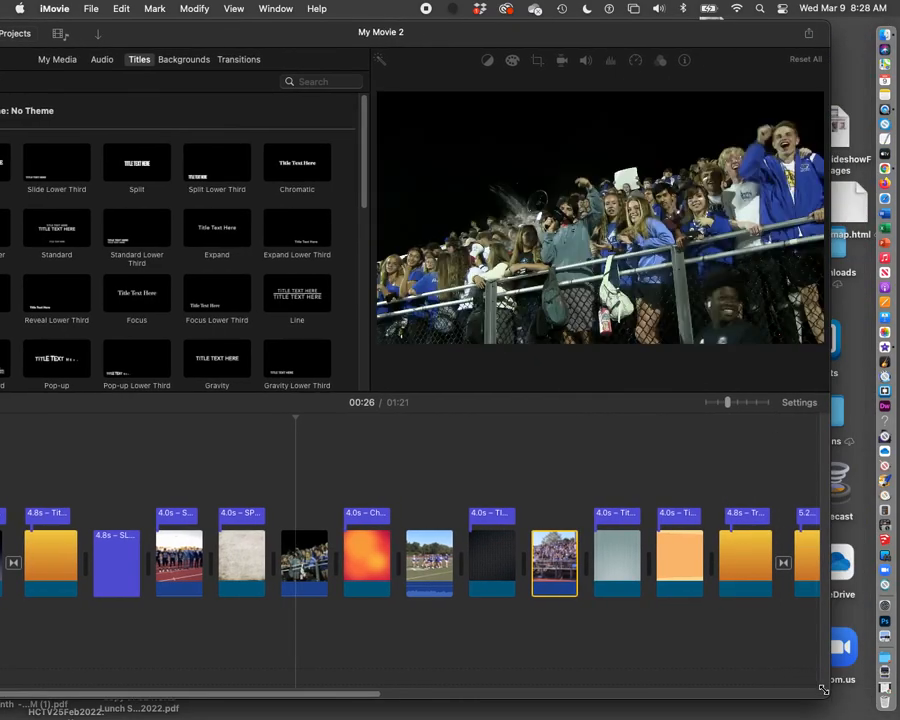
drag(822, 690, 826, 708)
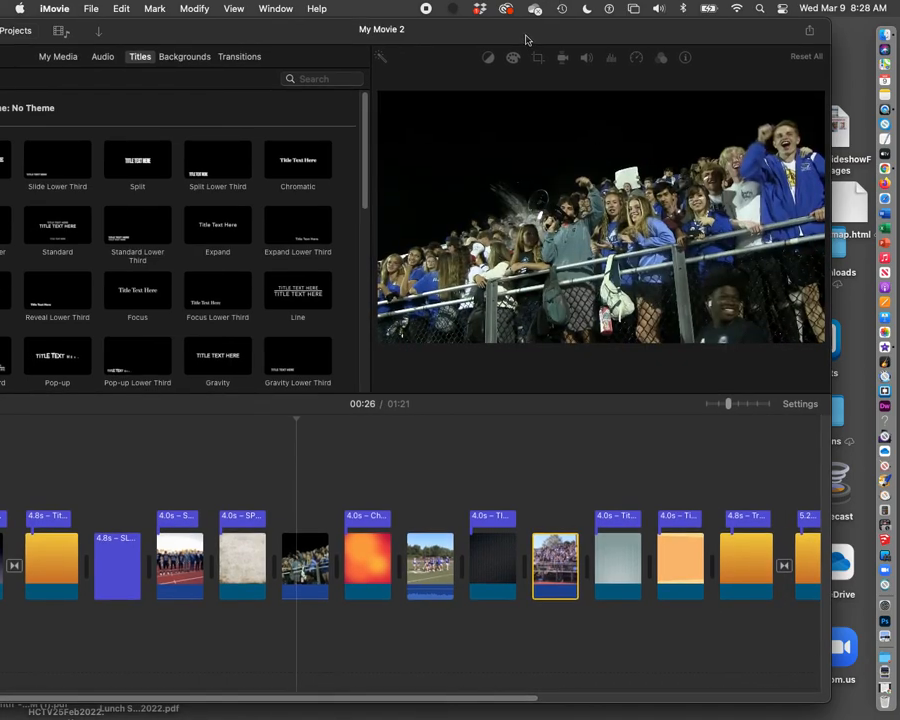
drag(525, 40, 594, 44)
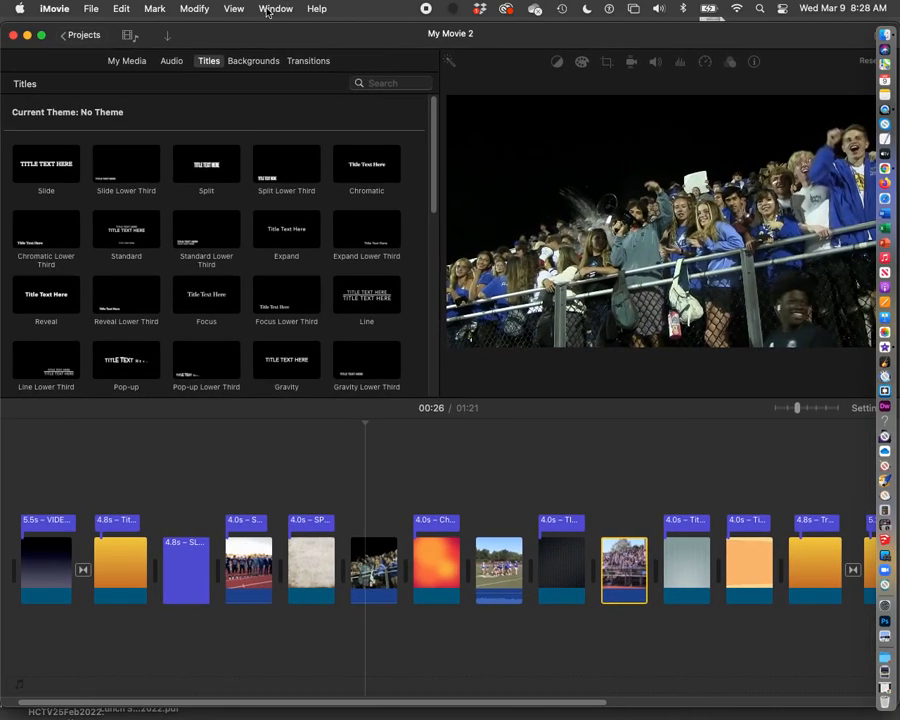